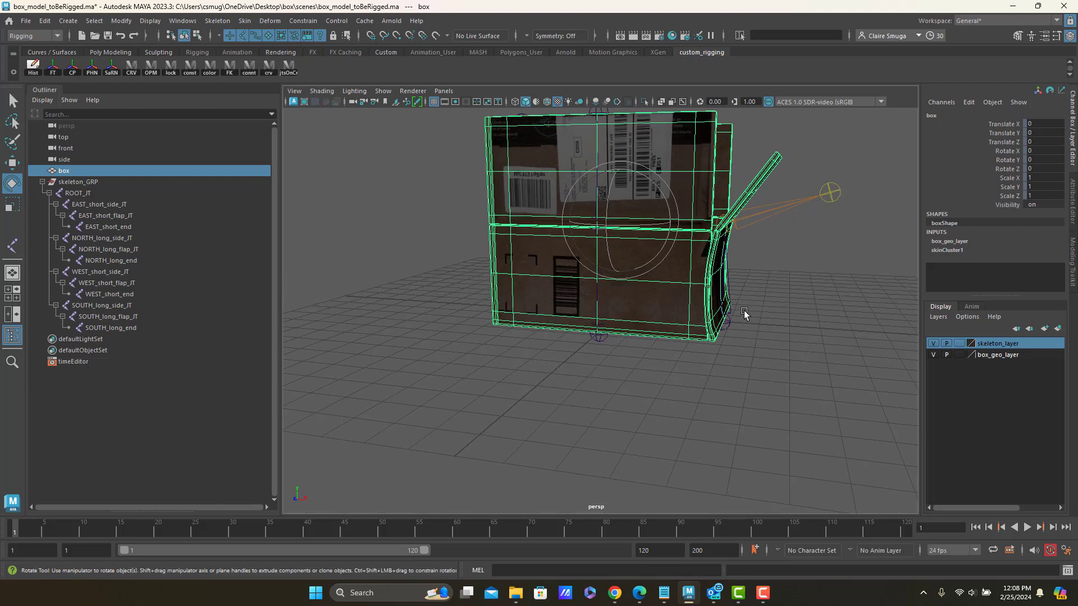
# Rotate EAST_short_side_JT about 63 degrees around Z to swing the east short side down
pyautogui.click(723, 300)
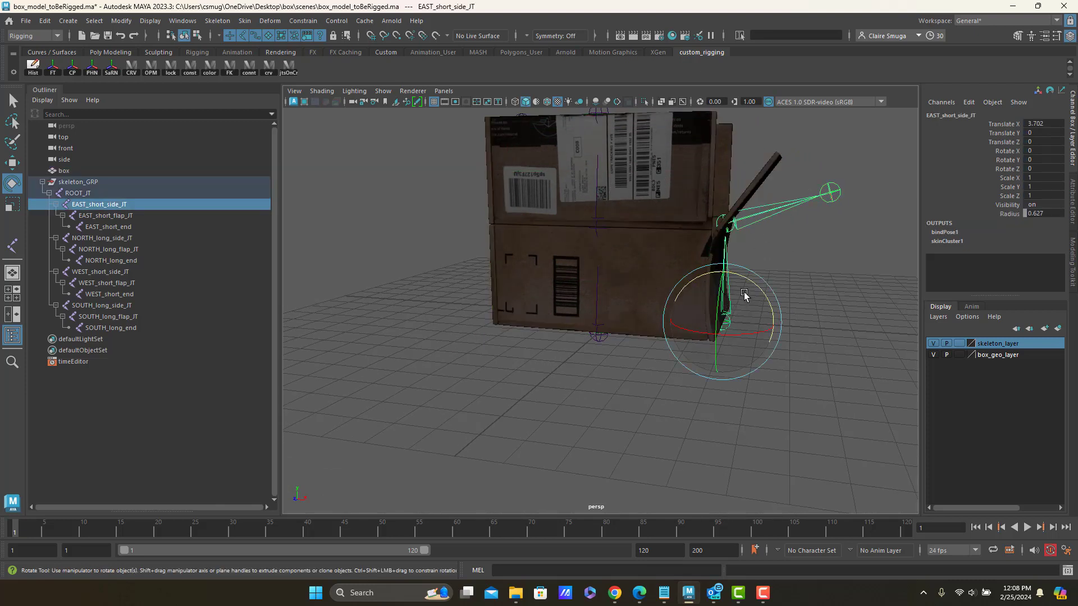
pyautogui.moveTo(747, 287); pyautogui.dragTo(630, 305)
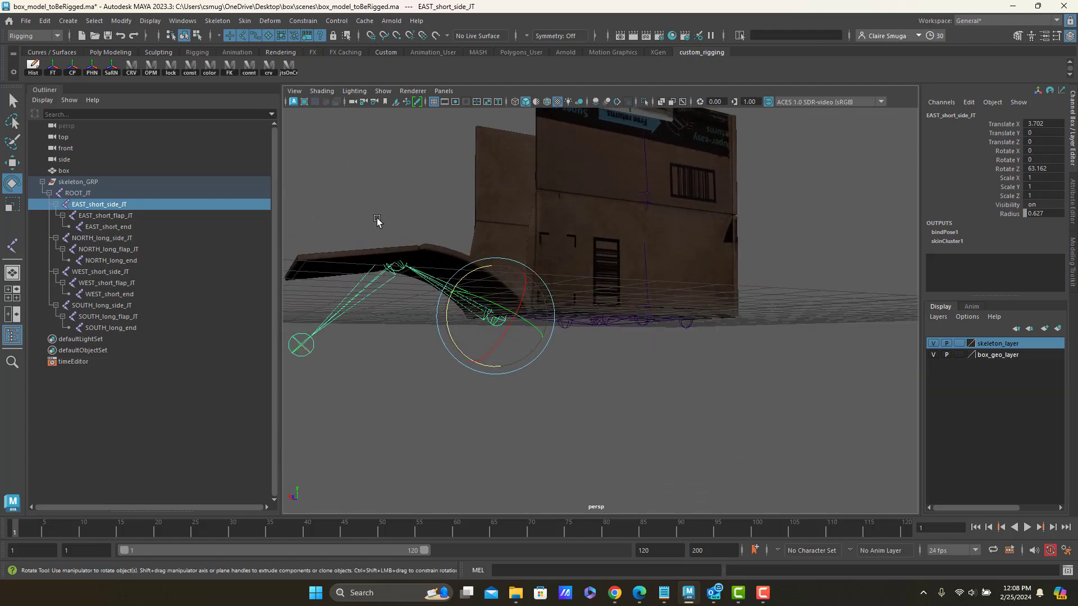
pyautogui.keyDown('alt'); pyautogui.moveTo(571, 235); pyautogui.dragTo(874, 328); pyautogui.keyUp('alt')
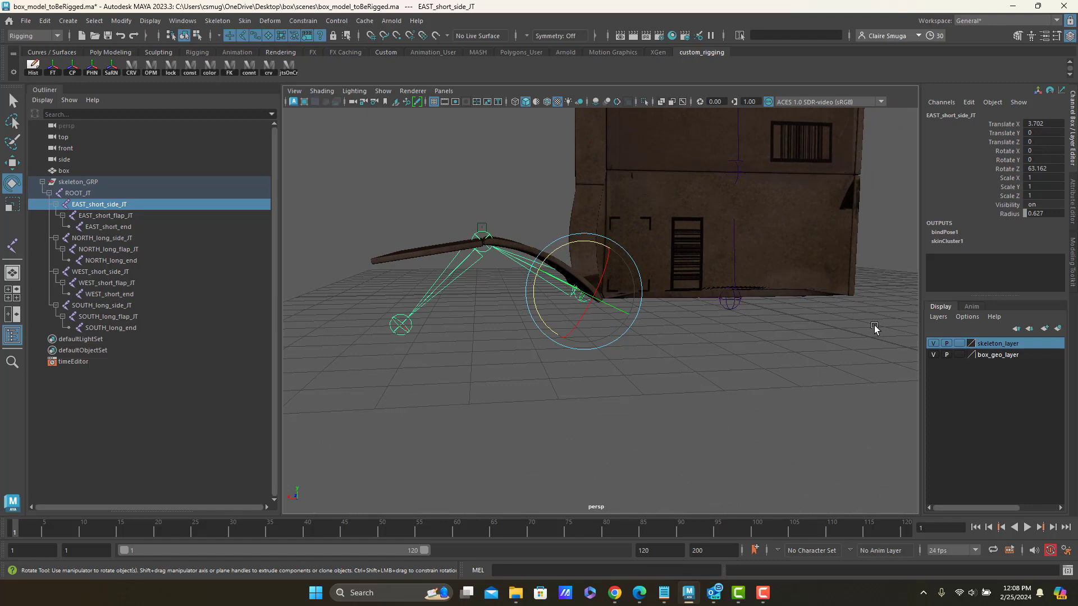
# Hide skeleton_layer and select the box mesh
pyautogui.click(935, 345)
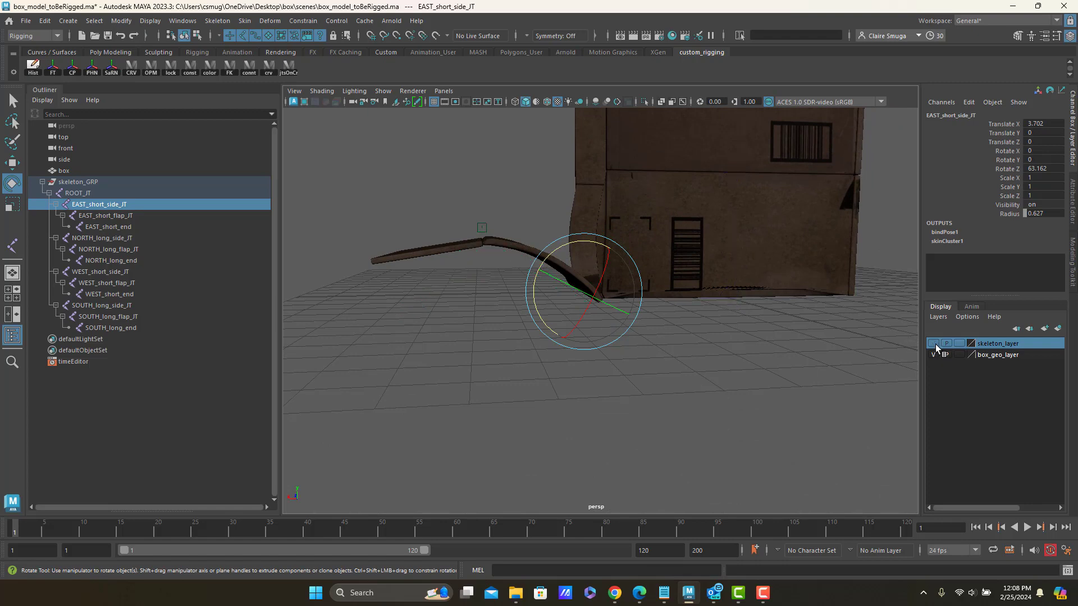
pyautogui.click(439, 249)
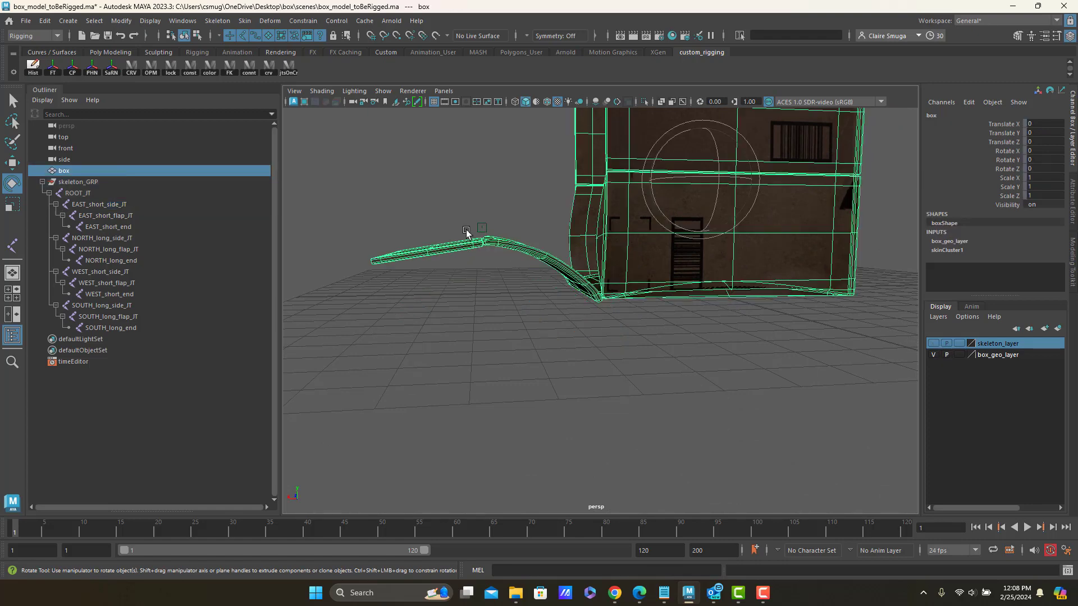
pyautogui.moveTo(446, 226)
pyautogui.keyDown('alt'); pyautogui.mouseDown()
pyautogui.moveTo(463, 243)
pyautogui.moveTo(621, 251)
pyautogui.moveTo(456, 235)
pyautogui.mouseUp(); pyautogui.keyUp('alt')
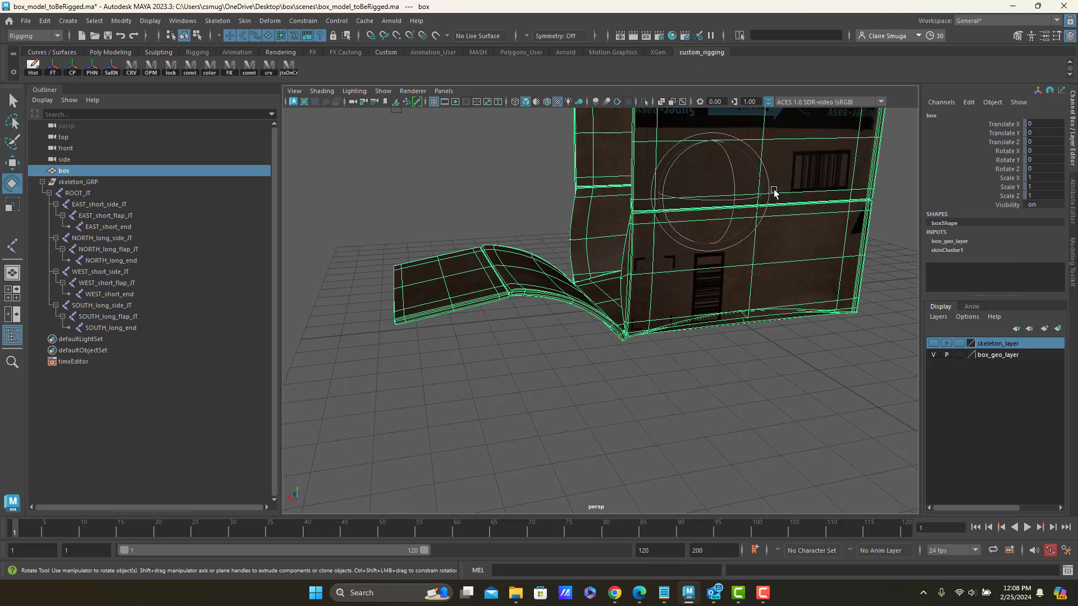
# Activate the Paint Skin Weights Tool on the box and choose the EAST_short_flap_JT influence
pyautogui.rightClick(595, 297)
pyautogui.moveTo(600, 296)
pyautogui.mouseDown(button='right')
pyautogui.moveTo(632, 244)
pyautogui.moveTo(561, 243)
pyautogui.moveTo(620, 274)
pyautogui.moveTo(596, 226)
pyautogui.moveTo(566, 285)
pyautogui.moveTo(633, 226)
pyautogui.moveTo(531, 265)
pyautogui.moveTo(637, 236)
pyautogui.moveTo(564, 276)
pyautogui.moveTo(594, 223)
pyautogui.moveTo(630, 274)
pyautogui.moveTo(533, 244)
pyautogui.moveTo(632, 276)
pyautogui.moveTo(661, 242)
pyautogui.moveTo(595, 231)
pyautogui.moveTo(553, 243)
pyautogui.moveTo(546, 281)
pyautogui.moveTo(586, 295)
pyautogui.moveTo(663, 250)
pyautogui.moveTo(623, 262)
pyautogui.moveTo(556, 247)
pyautogui.mouseUp(button='right')
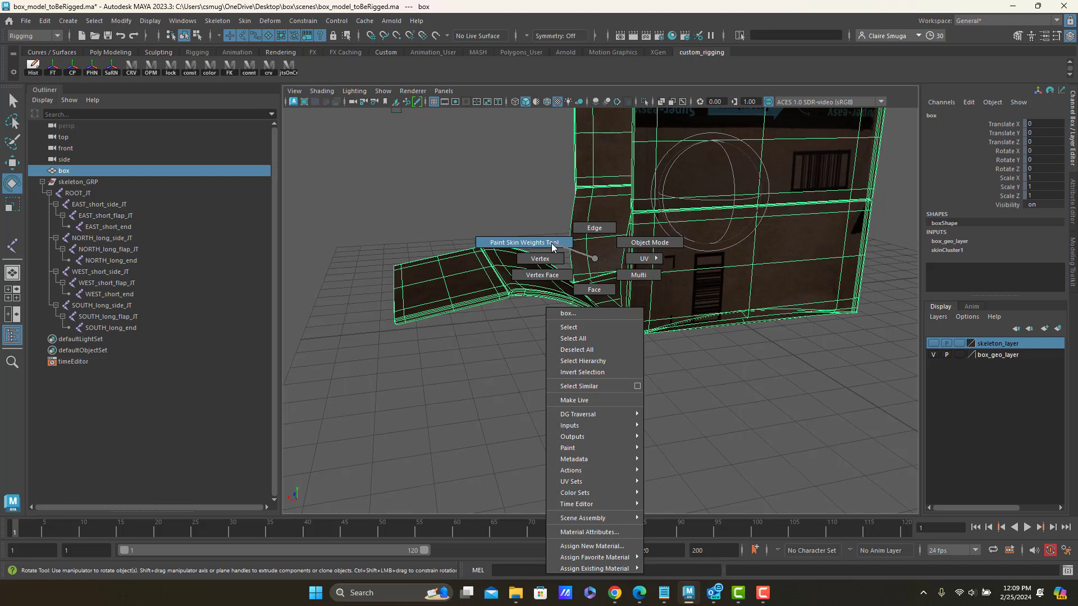
pyautogui.moveTo(553, 247); pyautogui.dragTo(554, 248, button='right')
pyautogui.click(151, 176)
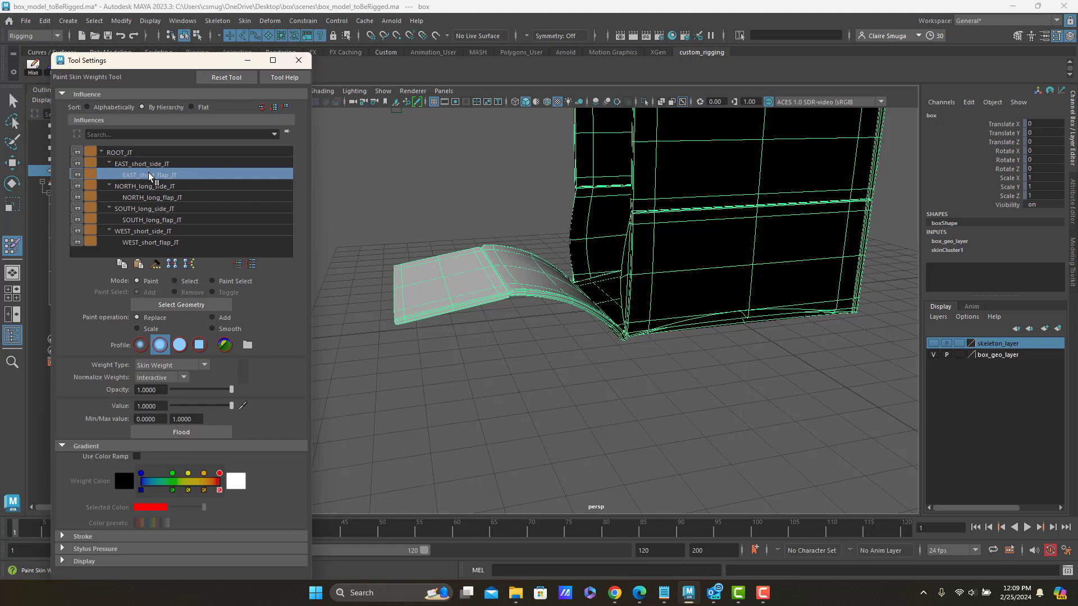
# Examine the EAST_short_flap_JT weights on the east flap, the bent side and the lower box corner
pyautogui.moveTo(481, 271)
pyautogui.keyDown('alt'); pyautogui.mouseDown()
pyautogui.moveTo(489, 309)
pyautogui.moveTo(428, 349)
pyautogui.mouseUp(); pyautogui.keyUp('alt')
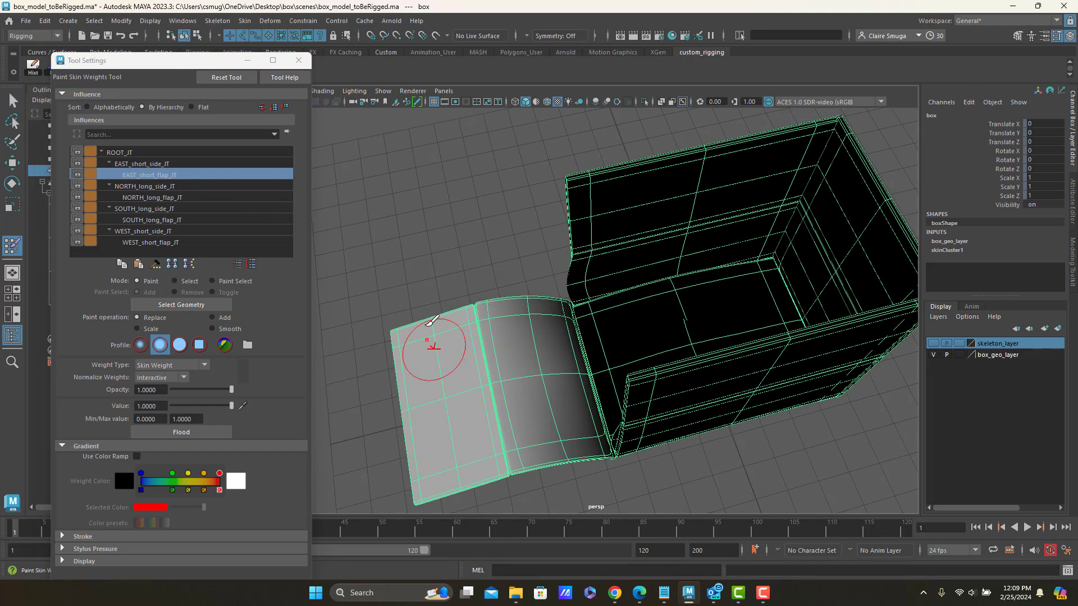
pyautogui.keyDown('alt'); pyautogui.moveTo(435, 388); pyautogui.dragTo(429, 303); pyautogui.keyUp('alt')
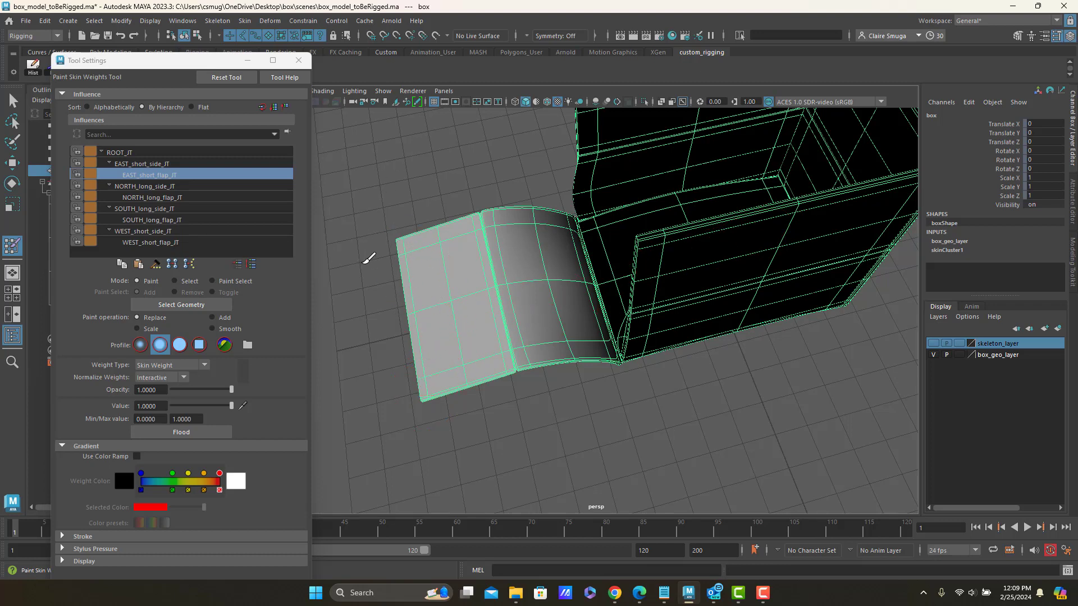
pyautogui.moveTo(373, 274)
pyautogui.keyDown('alt'); pyautogui.mouseDown()
pyautogui.moveTo(351, 154)
pyautogui.moveTo(351, 216)
pyautogui.moveTo(388, 301)
pyautogui.moveTo(399, 248)
pyautogui.moveTo(416, 246)
pyautogui.mouseUp(); pyautogui.keyUp('alt')
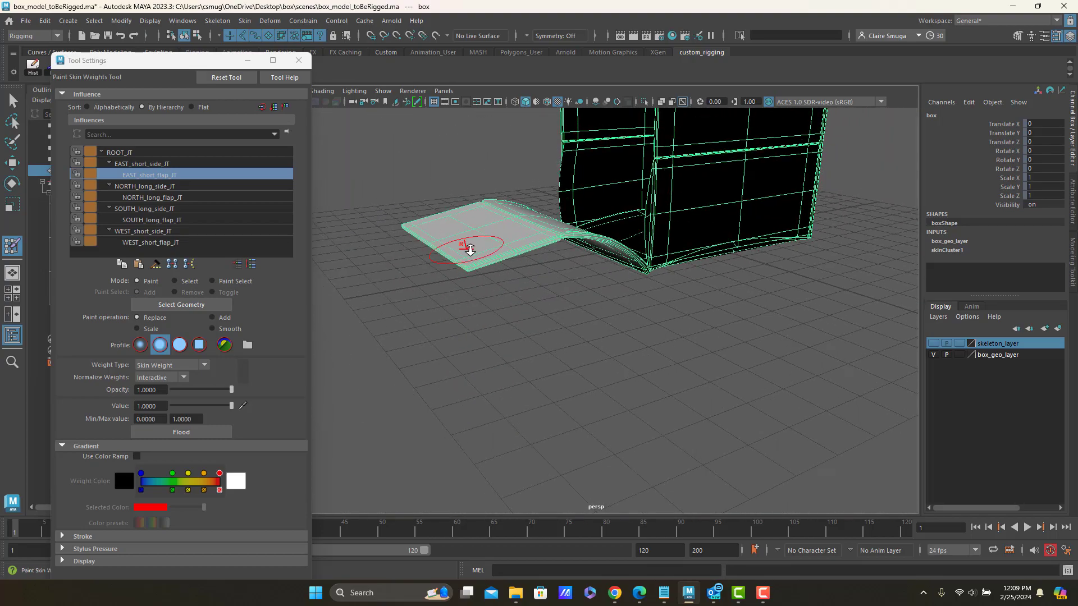
pyautogui.scroll(5, 701, 191)
pyautogui.keyDown('alt'); pyautogui.moveTo(698, 196); pyautogui.dragTo(652, 373); pyautogui.keyUp('alt')
pyautogui.keyDown('alt'); pyautogui.moveTo(634, 369); pyautogui.dragTo(792, 380, button='right'); pyautogui.keyUp('alt')
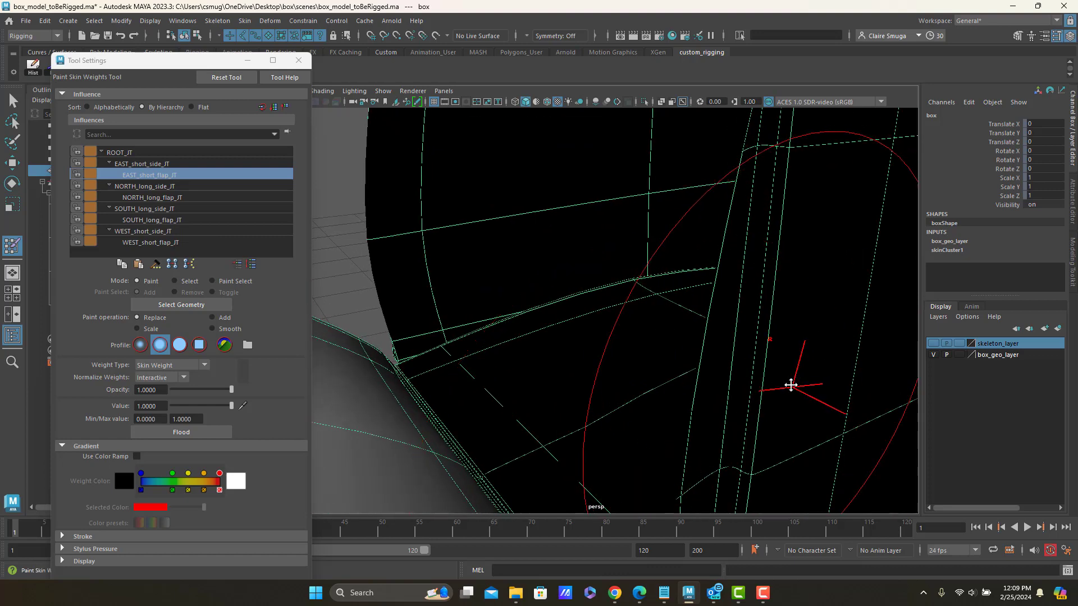
pyautogui.keyDown('alt'); pyautogui.moveTo(791, 382); pyautogui.dragTo(762, 258, button='middle'); pyautogui.keyUp('alt')
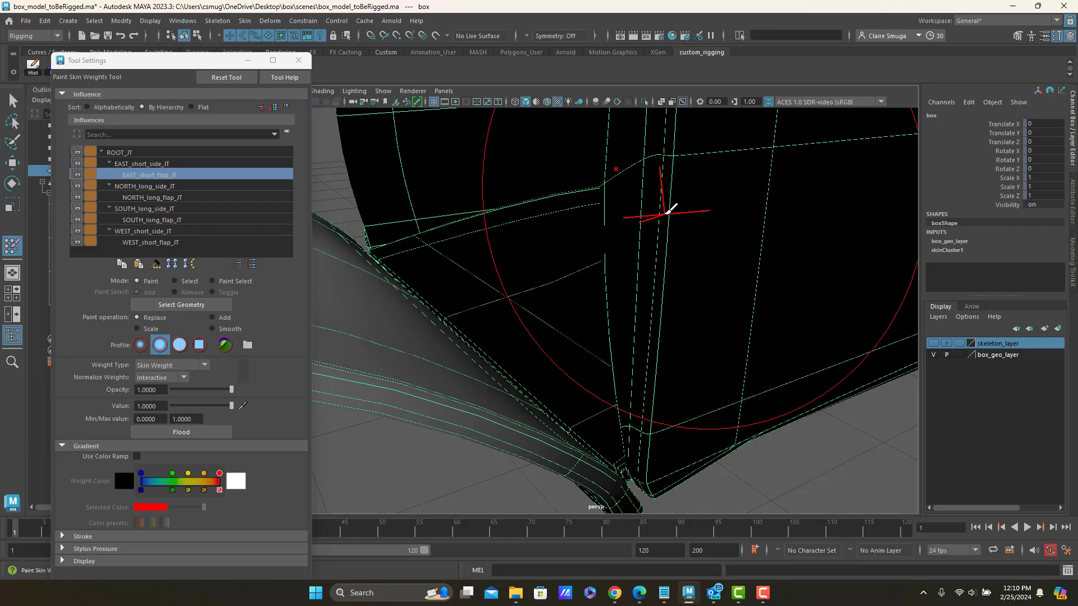
pyautogui.keyDown('alt'); pyautogui.moveTo(677, 213); pyautogui.dragTo(313, 210, button='right'); pyautogui.keyUp('alt')
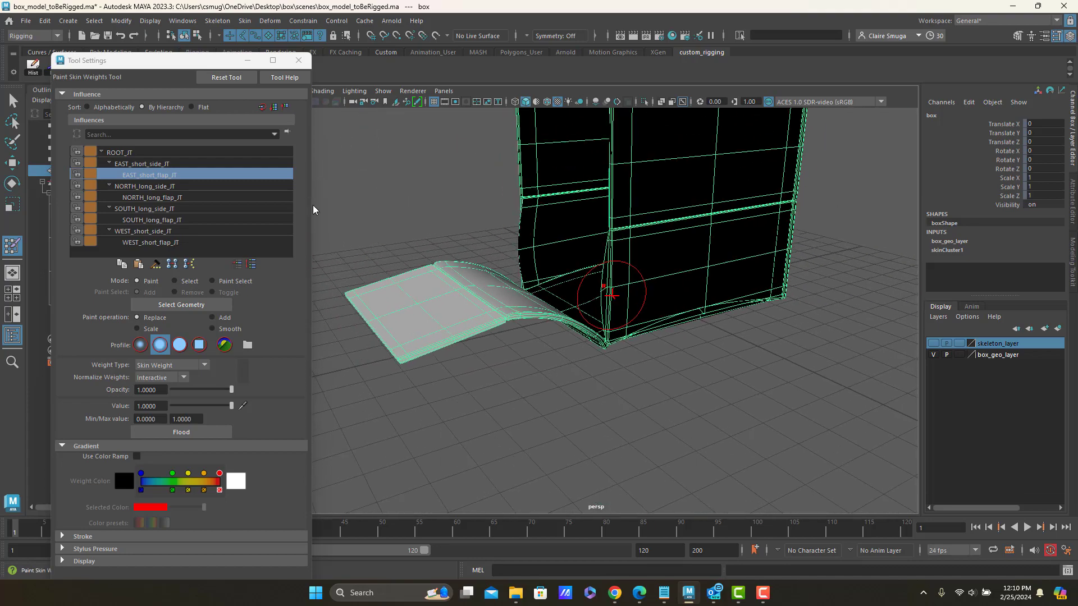
# Paint EAST_short_flap_JT weights onto the outer east flap, replacing at value 1
pyautogui.keyDown('alt'); pyautogui.moveTo(436, 243); pyautogui.dragTo(524, 209, button='middle'); pyautogui.keyUp('alt')
pyautogui.keyDown('alt'); pyautogui.moveTo(525, 209); pyautogui.dragTo(491, 241); pyautogui.keyUp('alt')
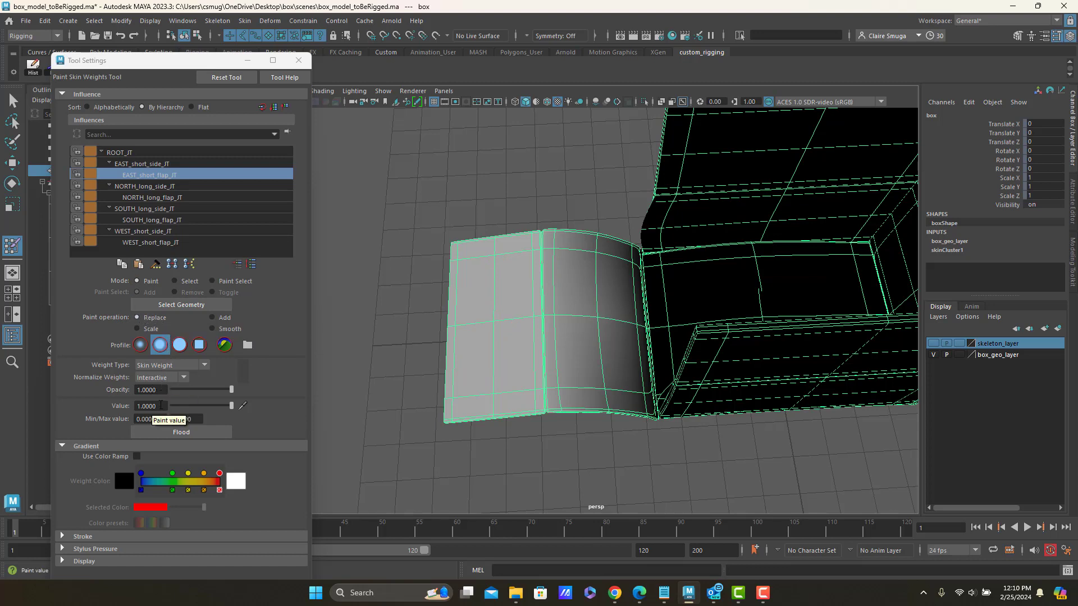
pyautogui.moveTo(456, 275)
pyautogui.mouseDown()
pyautogui.moveTo(456, 417)
pyautogui.moveTo(497, 248)
pyautogui.moveTo(508, 409)
pyautogui.moveTo(522, 447)
pyautogui.moveTo(508, 396)
pyautogui.moveTo(447, 355)
pyautogui.moveTo(468, 204)
pyautogui.moveTo(525, 263)
pyautogui.moveTo(506, 172)
pyautogui.moveTo(486, 173)
pyautogui.mouseUp()
pyautogui.moveTo(481, 275)
pyautogui.mouseDown()
pyautogui.moveTo(474, 251)
pyautogui.moveTo(472, 343)
pyautogui.moveTo(471, 323)
pyautogui.moveTo(480, 337)
pyautogui.mouseUp()
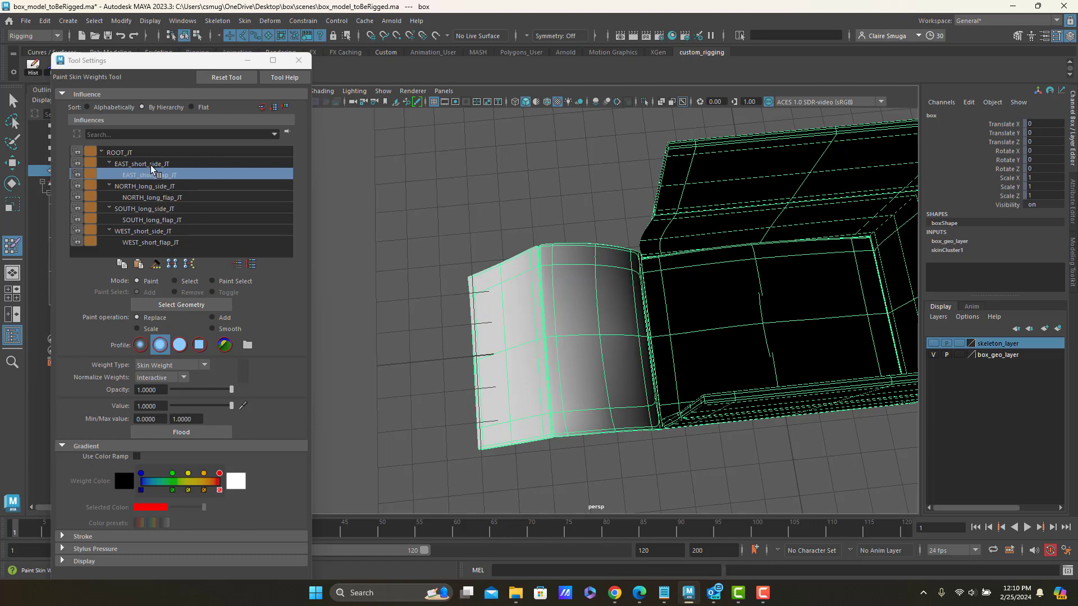
# Paint EAST_short_side_JT weights across the east short side panel, replacing at value 1
pyautogui.click(141, 164)
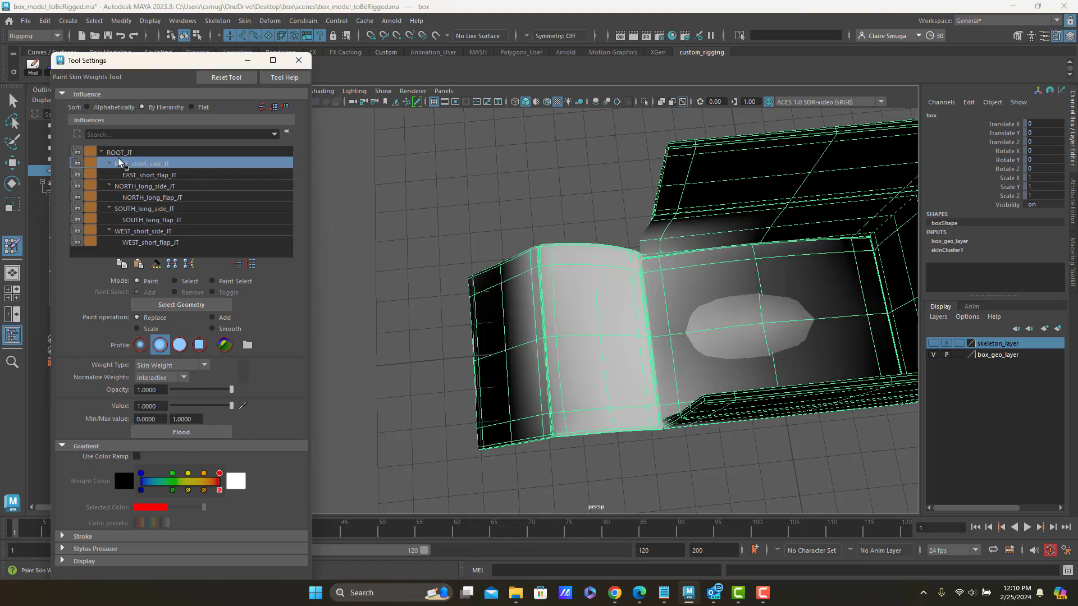
pyautogui.moveTo(601, 357); pyautogui.dragTo(597, 295)
pyautogui.moveTo(595, 258)
pyautogui.mouseDown()
pyautogui.moveTo(612, 425)
pyautogui.moveTo(597, 382)
pyautogui.mouseUp()
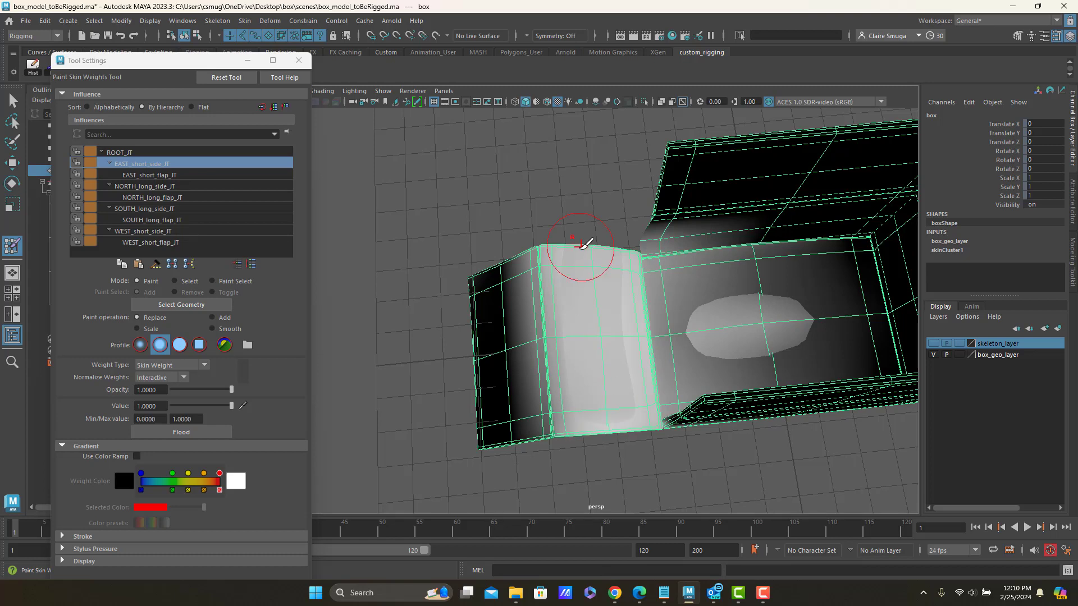
pyautogui.moveTo(587, 275)
pyautogui.mouseDown()
pyautogui.moveTo(604, 414)
pyautogui.moveTo(596, 250)
pyautogui.mouseUp()
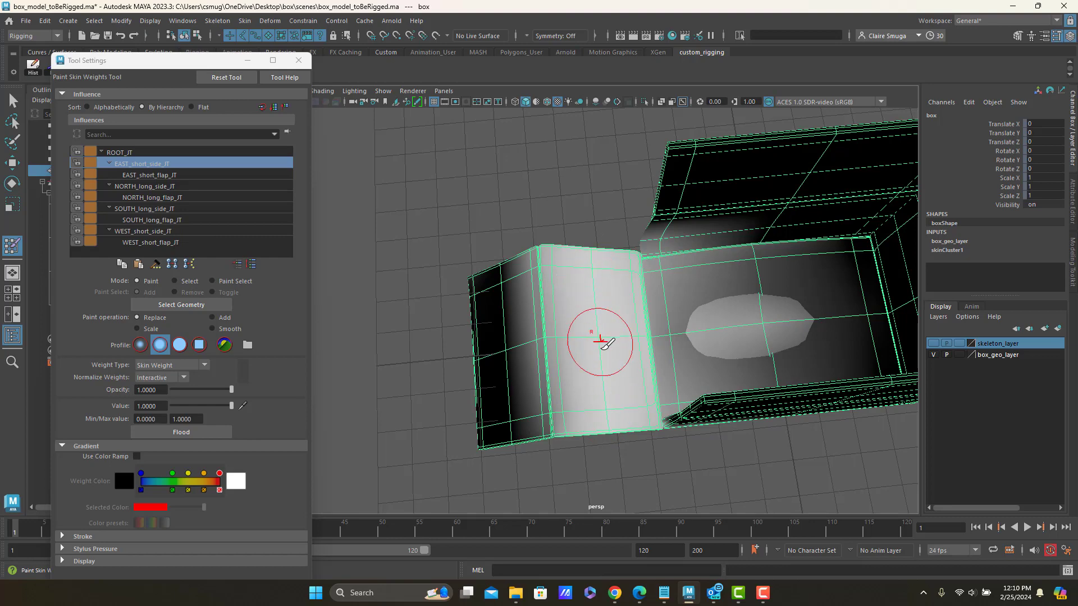
# Examine the box's underside in textured display and with the EAST_short_side_JT weights shown
pyautogui.keyDown('alt'); pyautogui.moveTo(594, 339); pyautogui.dragTo(573, 225); pyautogui.keyUp('alt')
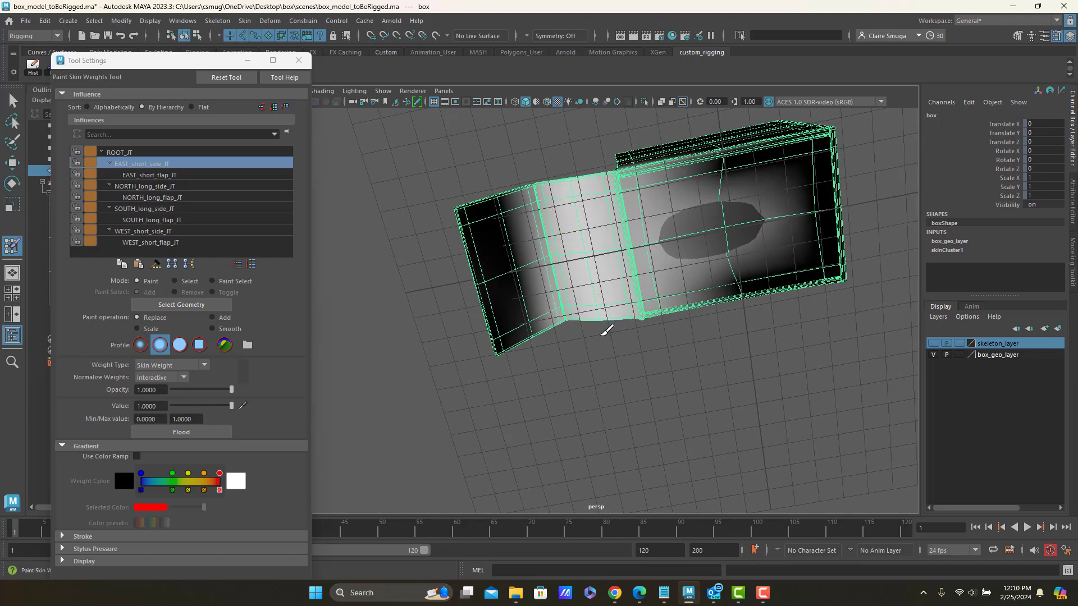
pyautogui.press('q')
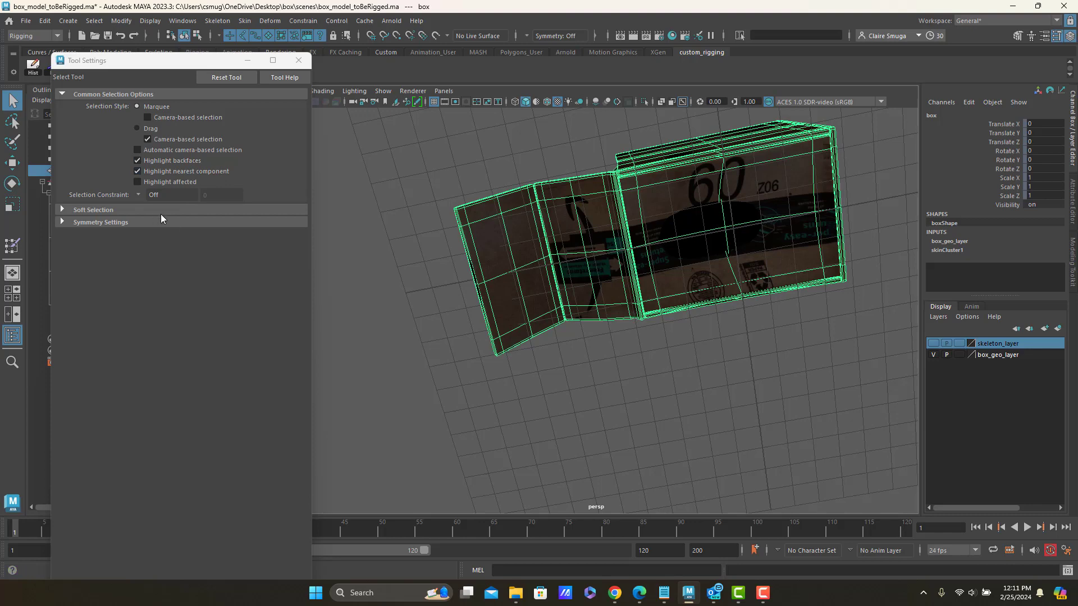
pyautogui.moveTo(606, 220); pyautogui.dragTo(552, 208, button='right')
pyautogui.keyDown('alt'); pyautogui.moveTo(542, 199); pyautogui.dragTo(572, 325); pyautogui.keyUp('alt')
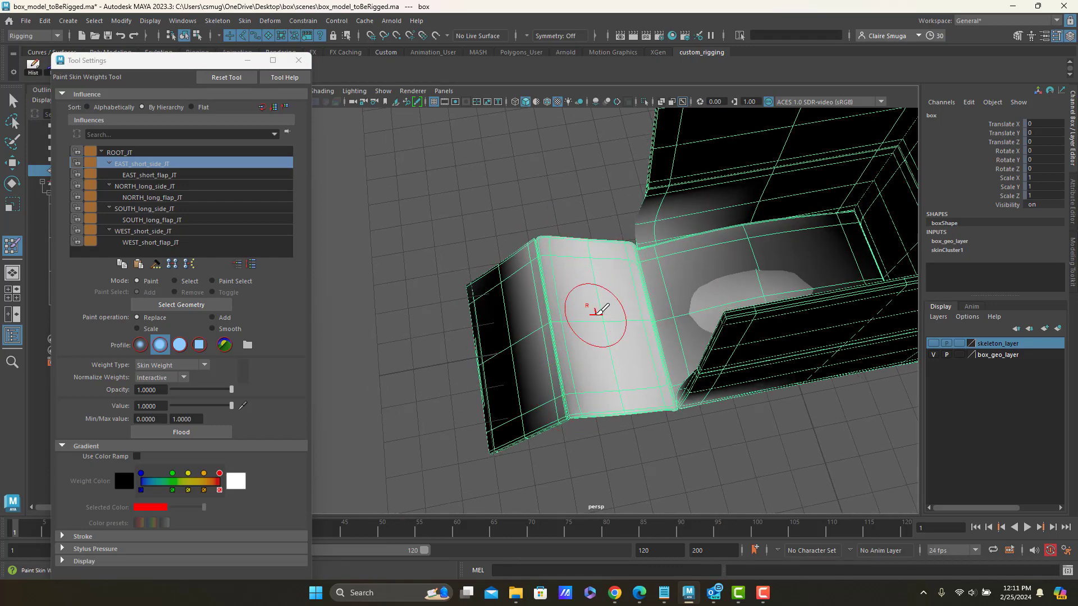
pyautogui.moveTo(646, 374)
pyautogui.keyDown('alt'); pyautogui.mouseDown()
pyautogui.moveTo(616, 320)
pyautogui.moveTo(623, 303)
pyautogui.moveTo(568, 320)
pyautogui.mouseUp(); pyautogui.keyUp('alt')
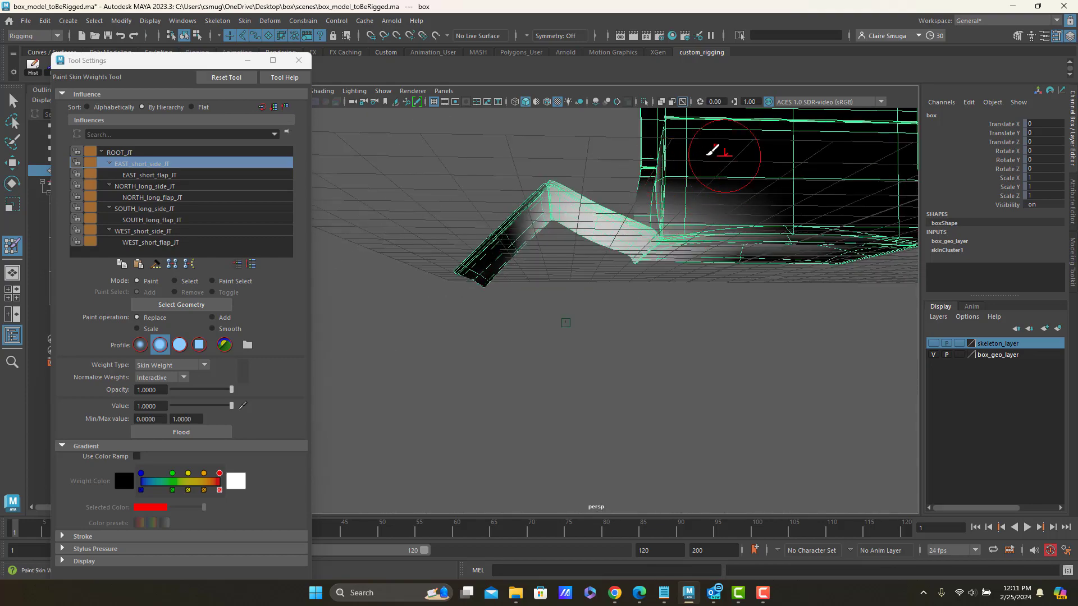
pyautogui.moveTo(713, 149)
pyautogui.keyDown('alt'); pyautogui.mouseDown()
pyautogui.moveTo(734, 234)
pyautogui.moveTo(779, 270)
pyautogui.mouseUp(); pyautogui.keyUp('alt')
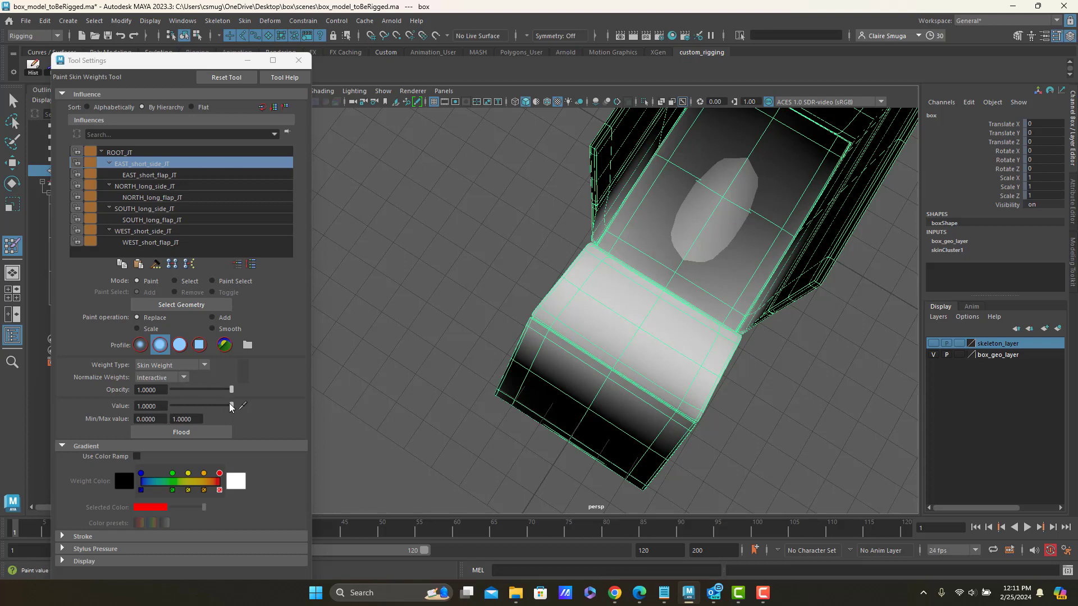
# Lower the weight paint value to 0 and return it to 1
pyautogui.moveTo(231, 406); pyautogui.dragTo(137, 404)
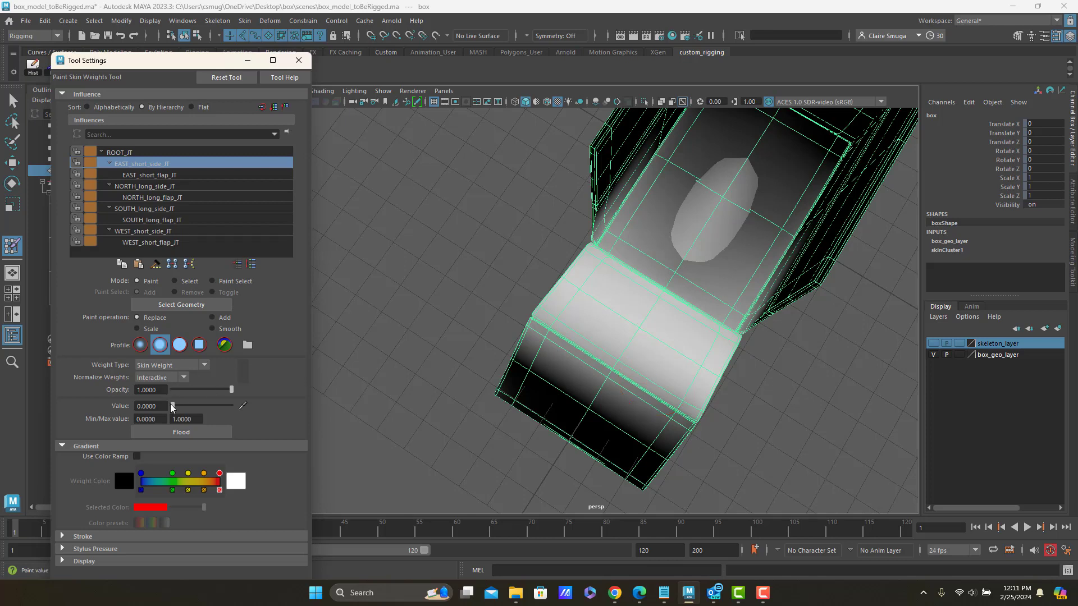
pyautogui.moveTo(171, 407); pyautogui.dragTo(266, 413)
pyautogui.keyDown('alt'); pyautogui.moveTo(612, 371); pyautogui.dragTo(601, 339); pyautogui.keyUp('alt')
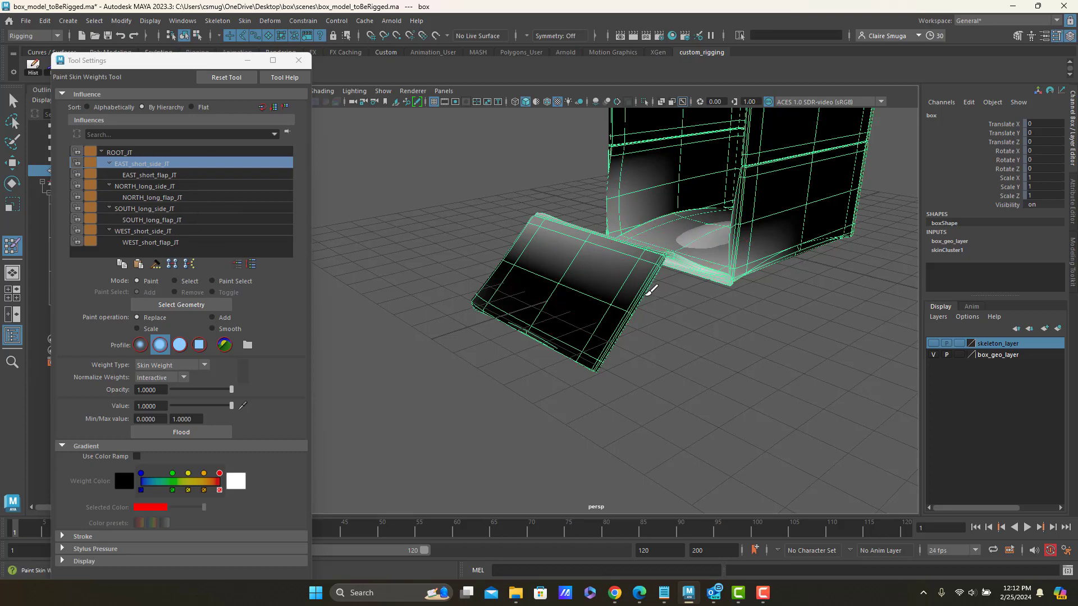
# Show the EAST_short_flap_JT weights and examine the flap's underside and edge thickness up close
pyautogui.click(150, 175)
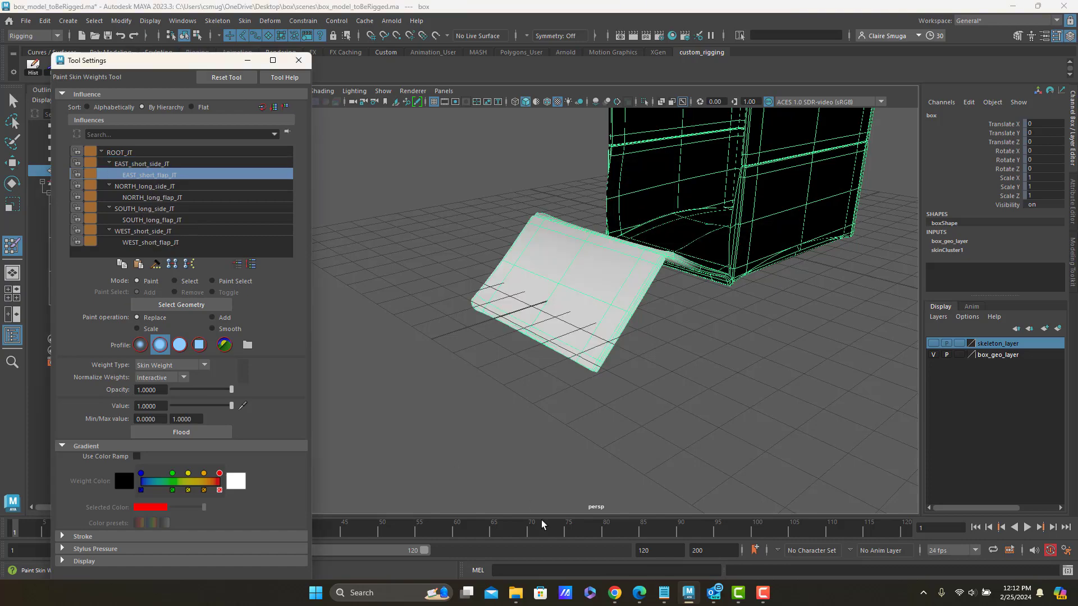
pyautogui.keyDown('alt'); pyautogui.moveTo(589, 313); pyautogui.dragTo(522, 284); pyautogui.keyUp('alt')
pyautogui.scroll(5, 522, 286)
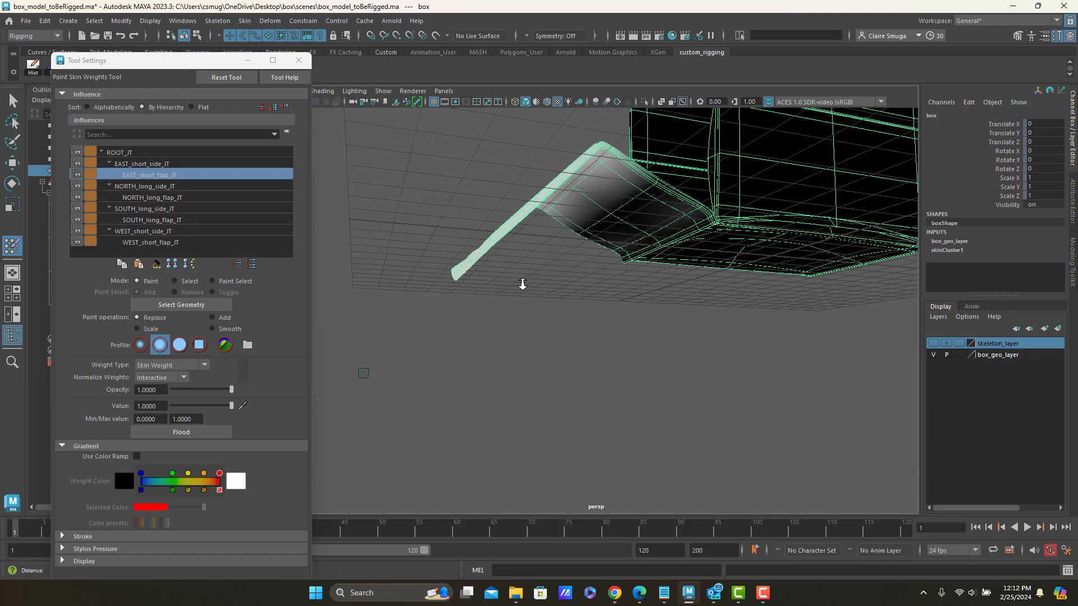
pyautogui.keyDown('alt'); pyautogui.moveTo(407, 216); pyautogui.dragTo(522, 260, button='middle'); pyautogui.keyUp('alt')
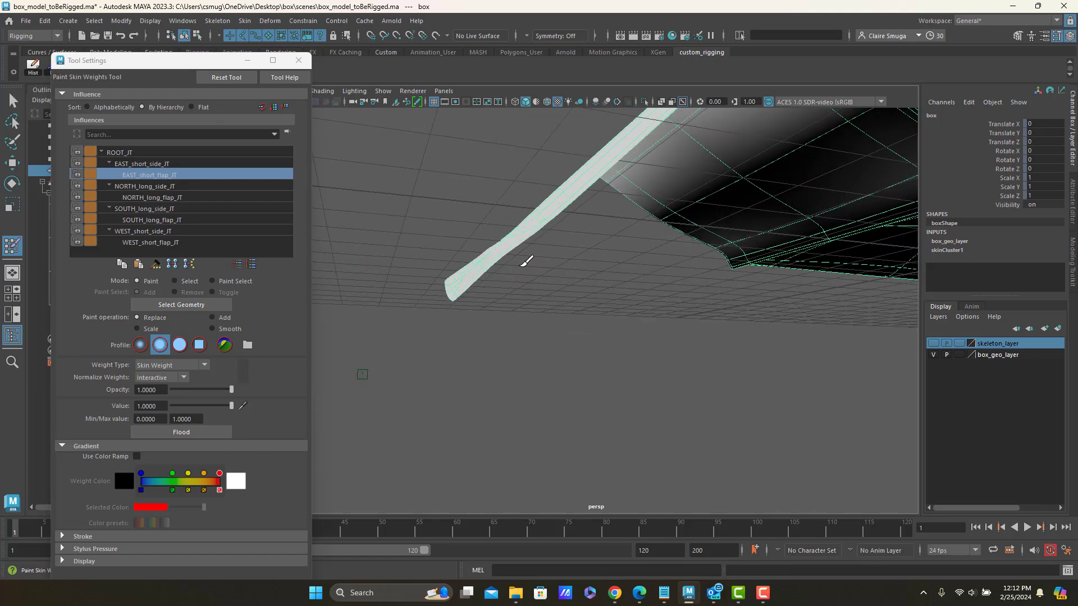
# In vertex mode, select the vertices at the east flap's outer end in the front view and grow the selection twice
pyautogui.press('w')
pyautogui.moveTo(537, 231); pyautogui.dragTo(489, 232, button='right')
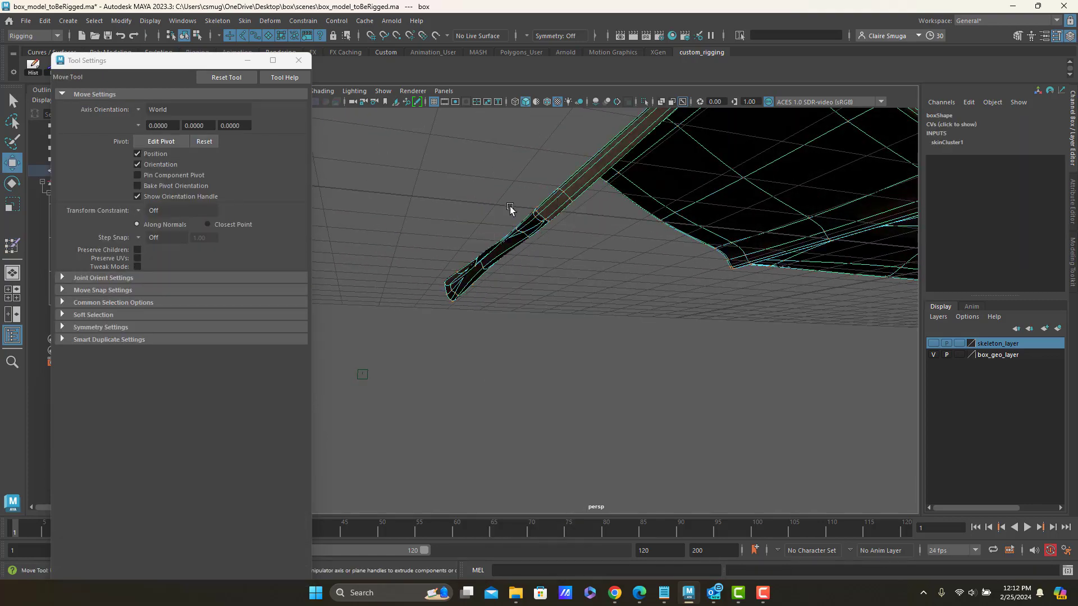
pyautogui.keyDown('alt'); pyautogui.moveTo(510, 209); pyautogui.dragTo(484, 210); pyautogui.keyUp('alt')
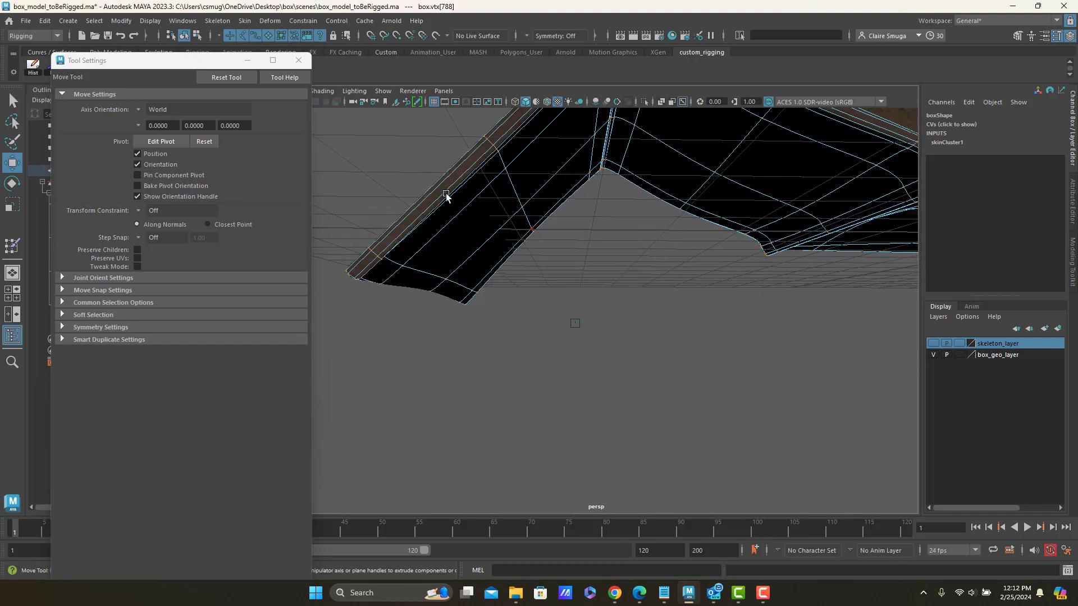
pyautogui.press('space')
pyautogui.keyDown('alt'); pyautogui.moveTo(539, 434); pyautogui.dragTo(460, 331, button='middle'); pyautogui.keyUp('alt')
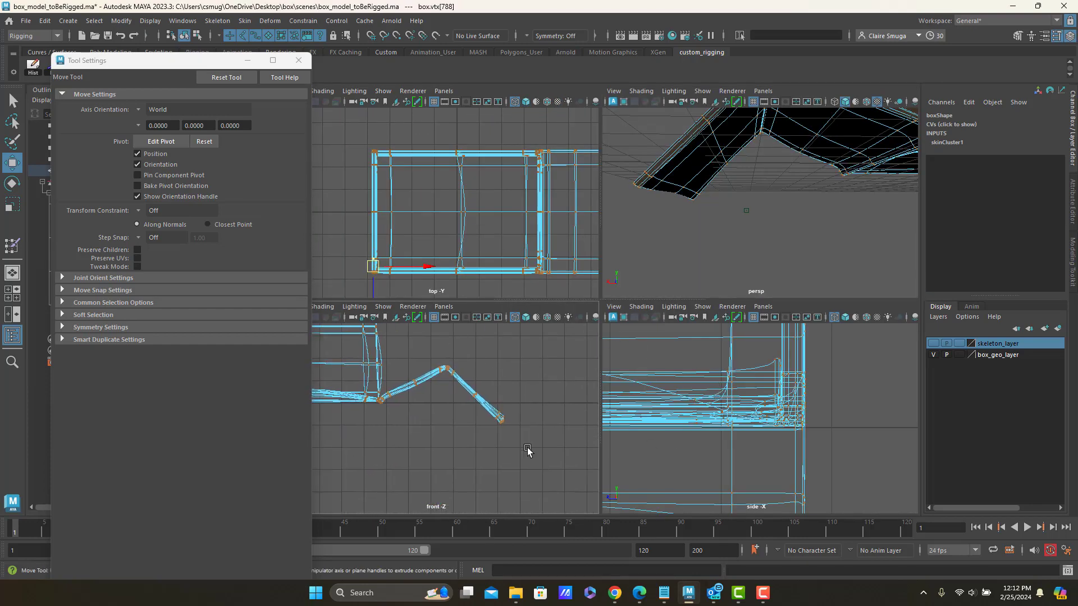
pyautogui.moveTo(530, 450); pyautogui.dragTo(491, 393)
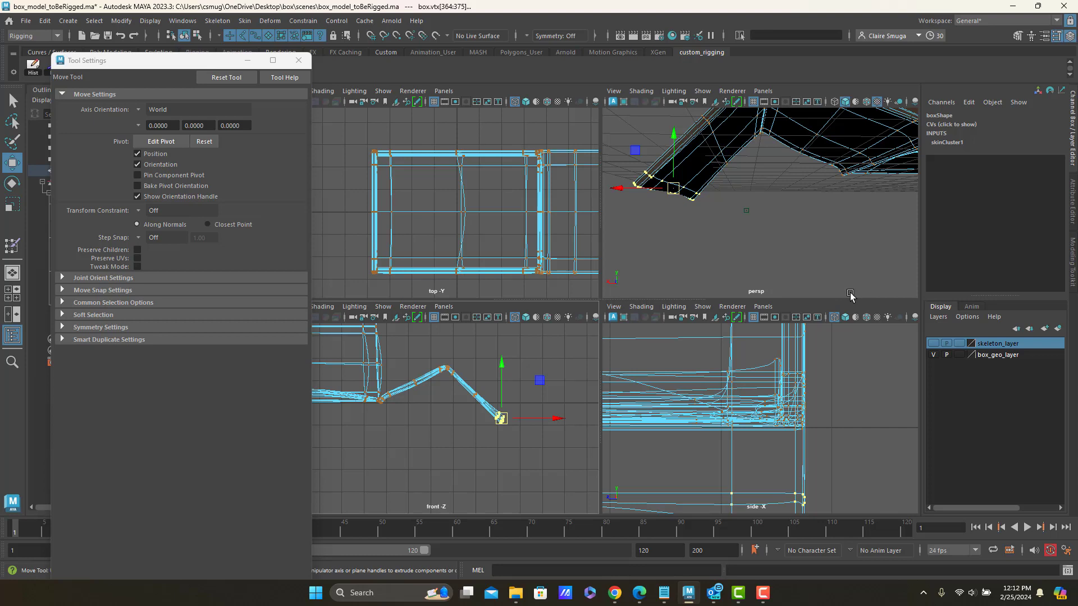
pyautogui.hotkey('shift', '.')
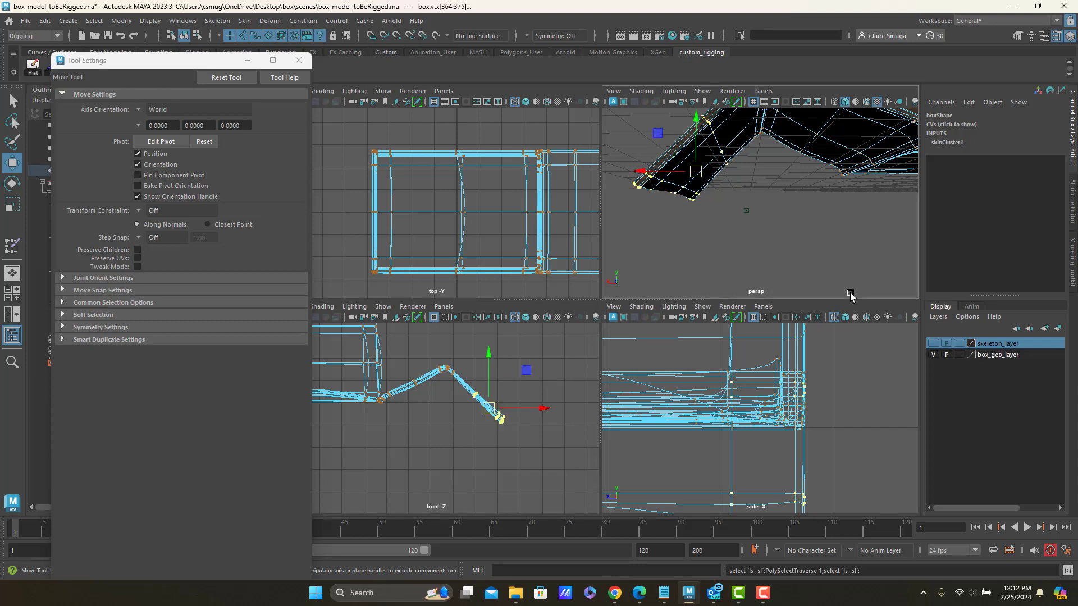
pyautogui.hotkey('shift', '.')
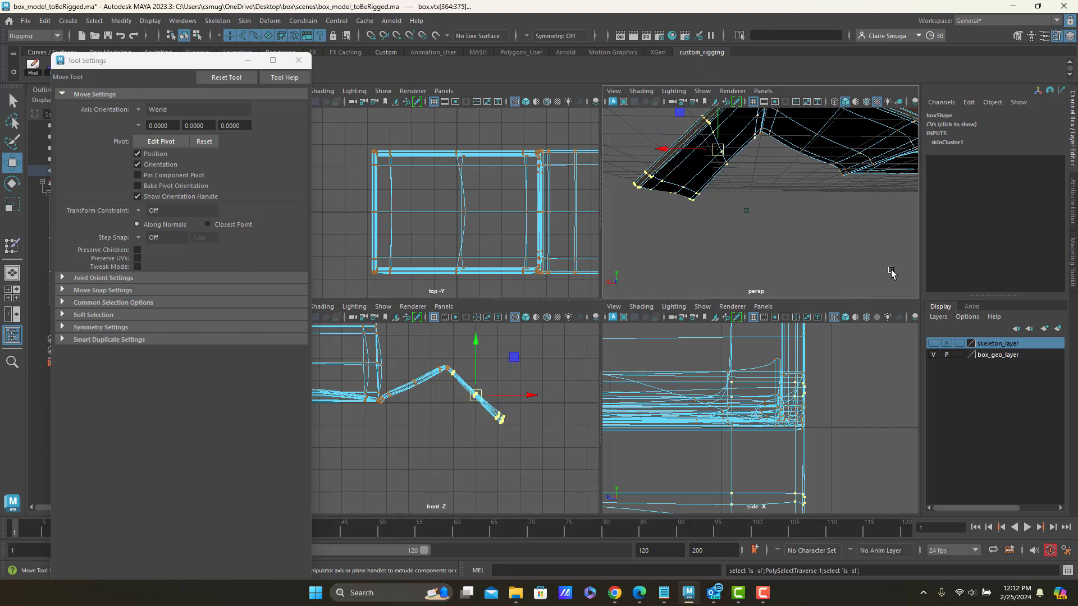
# Grow the vertex selection once more to take in the east flap's vertices beside its hinge
pyautogui.keyDown('alt'); pyautogui.moveTo(805, 175); pyautogui.dragTo(772, 241); pyautogui.keyUp('alt')
pyautogui.keyDown('alt'); pyautogui.moveTo(755, 235); pyautogui.dragTo(851, 248, button='right'); pyautogui.keyUp('alt')
pyautogui.keyDown('alt'); pyautogui.moveTo(820, 281); pyautogui.dragTo(846, 225, button='middle'); pyautogui.keyUp('alt')
pyautogui.keyDown('alt'); pyautogui.moveTo(846, 202); pyautogui.dragTo(796, 183); pyautogui.keyUp('alt')
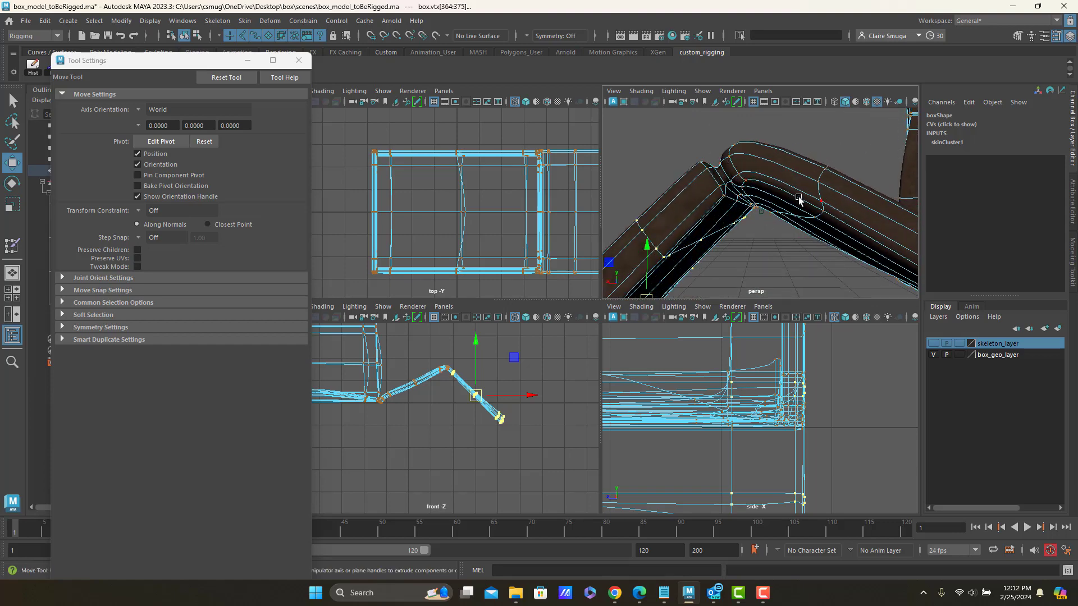
pyautogui.hotkey('shift', '.')
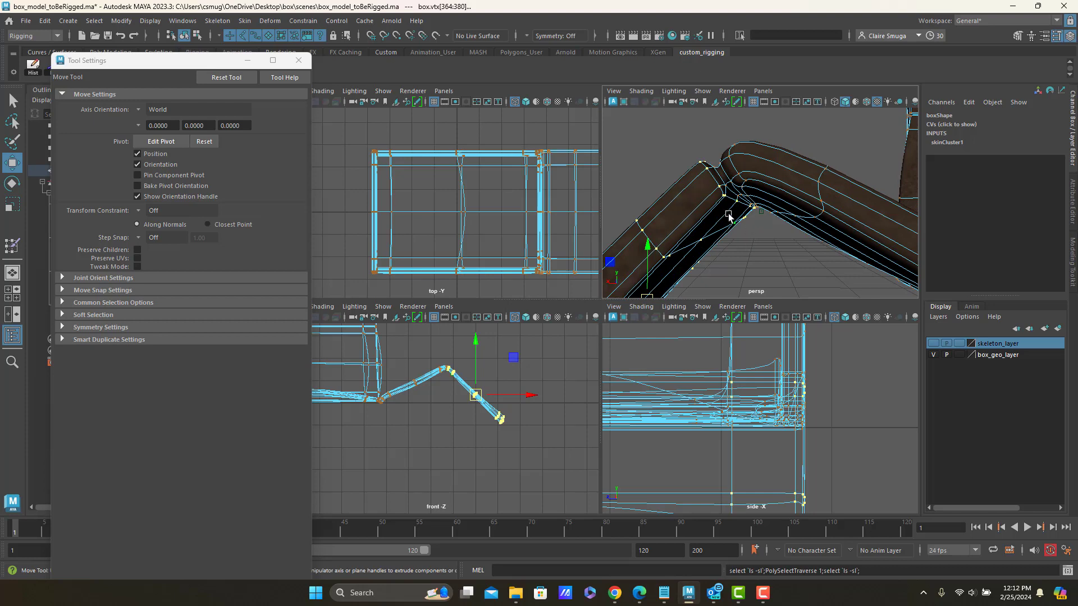
pyautogui.keyDown('alt'); pyautogui.moveTo(729, 217); pyautogui.dragTo(743, 223); pyautogui.keyUp('alt')
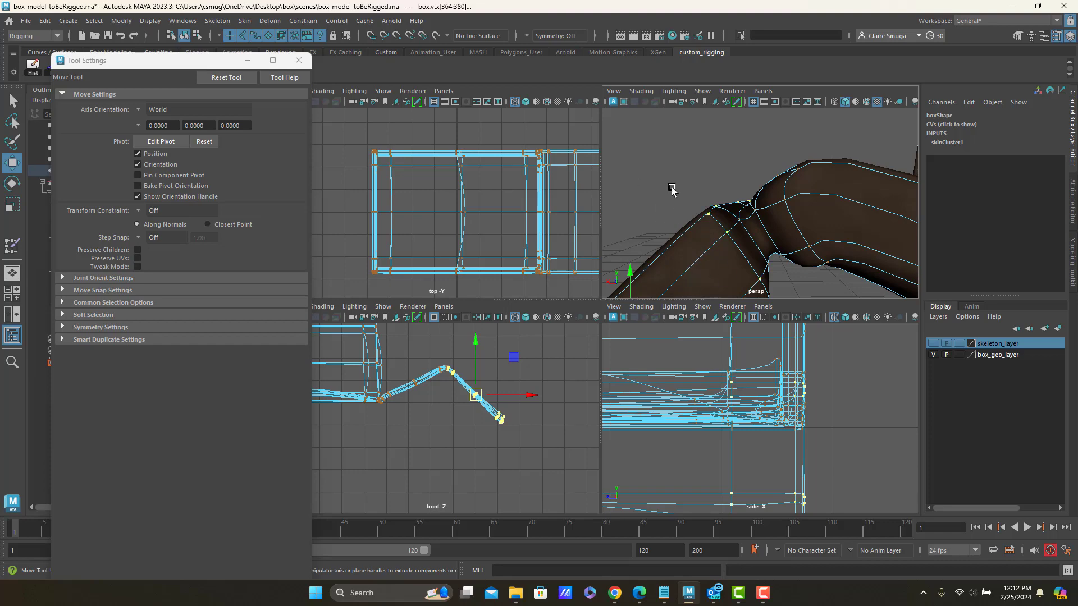
pyautogui.keyDown('alt'); pyautogui.moveTo(712, 191); pyautogui.dragTo(668, 188, button='right'); pyautogui.keyUp('alt')
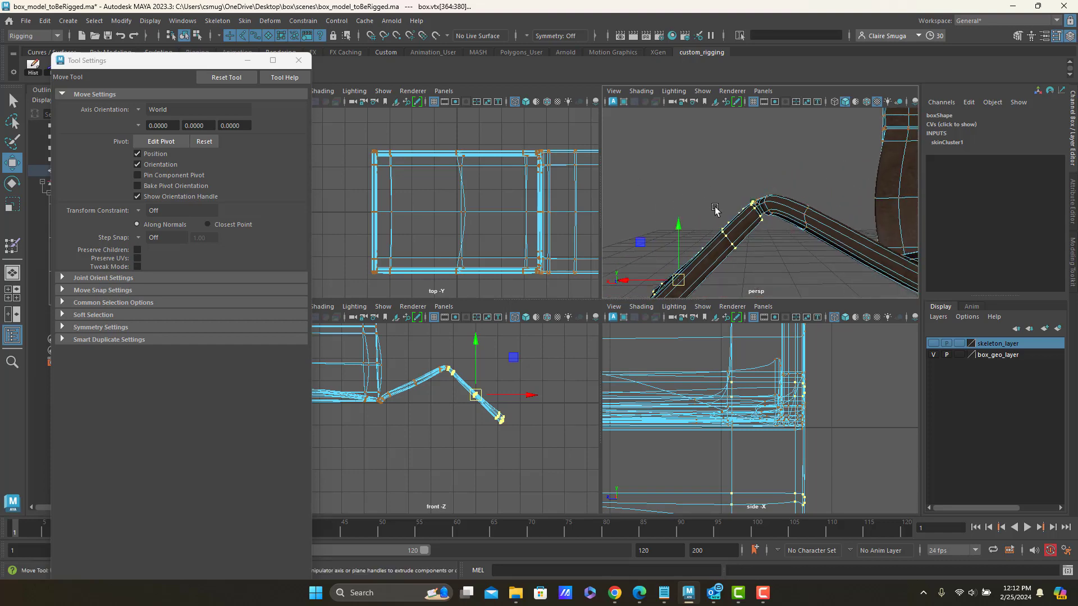
pyautogui.moveTo(714, 207)
pyautogui.keyDown('alt'); pyautogui.mouseDown()
pyautogui.moveTo(719, 162)
pyautogui.moveTo(728, 203)
pyautogui.mouseUp(); pyautogui.keyUp('alt')
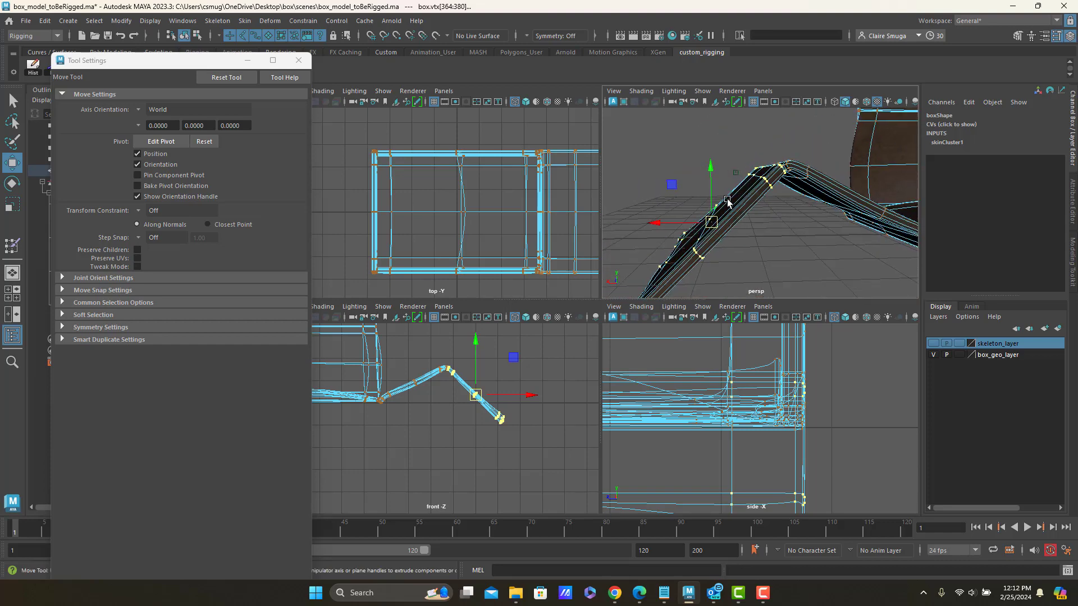
# With Paint Skin Weights, flood the selected flap vertices with a value of 1 for EAST_short_flap_JT
pyautogui.rightClick(728, 203)
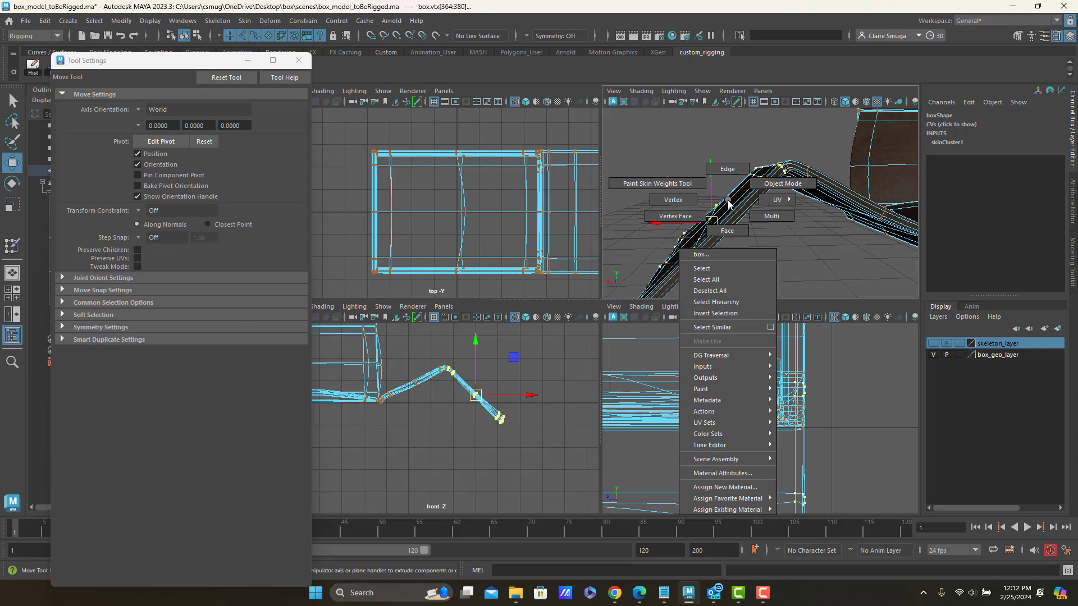
pyautogui.click(691, 183)
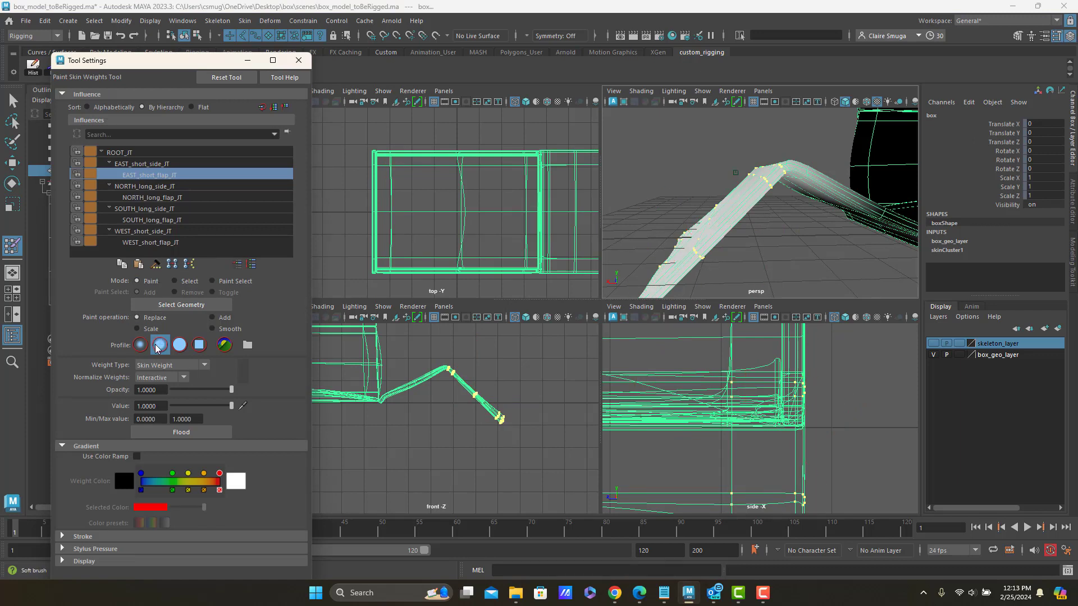
pyautogui.click(181, 432)
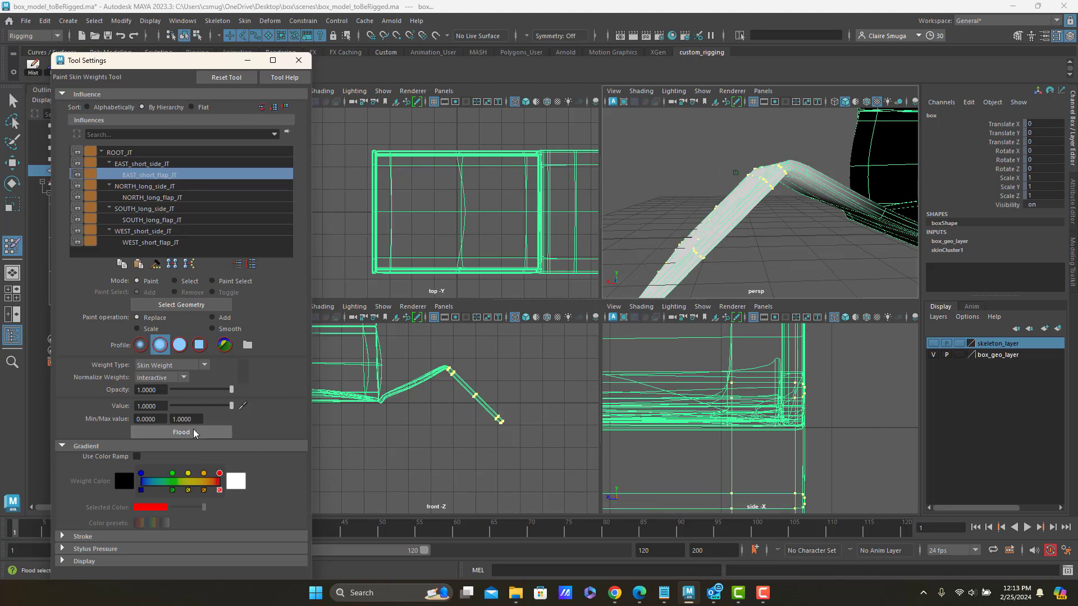
# In edge mode, select the edge loops across the east side panel: the middle one plus those near its two hinges
pyautogui.keyDown('alt'); pyautogui.moveTo(697, 216); pyautogui.dragTo(705, 236); pyautogui.keyUp('alt')
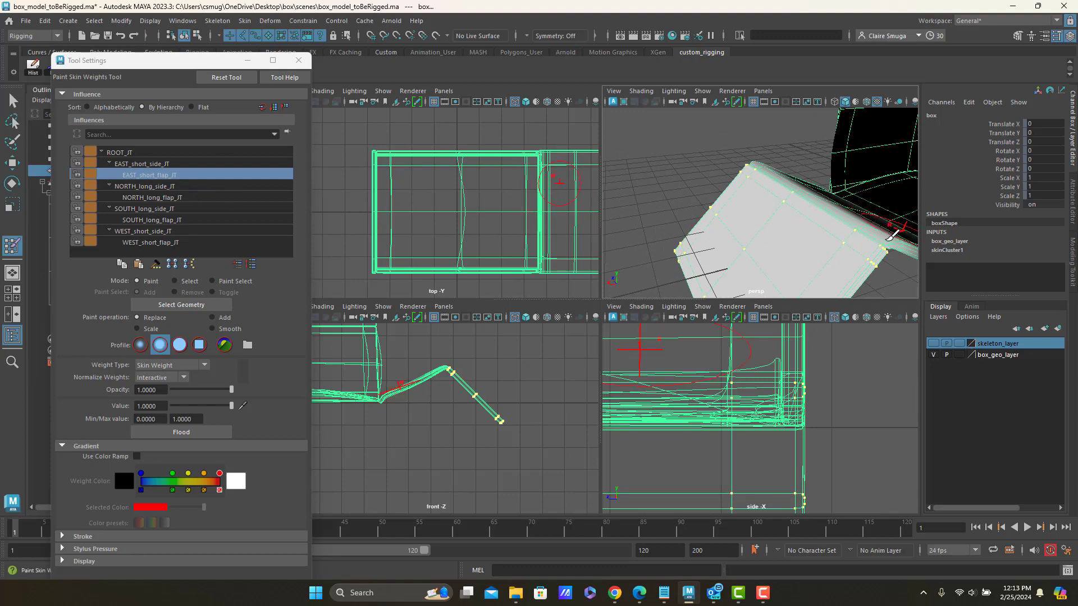
pyautogui.moveTo(870, 232)
pyautogui.keyDown('alt'); pyautogui.mouseDown()
pyautogui.moveTo(833, 144)
pyautogui.moveTo(783, 169)
pyautogui.moveTo(814, 188)
pyautogui.mouseUp(); pyautogui.keyUp('alt')
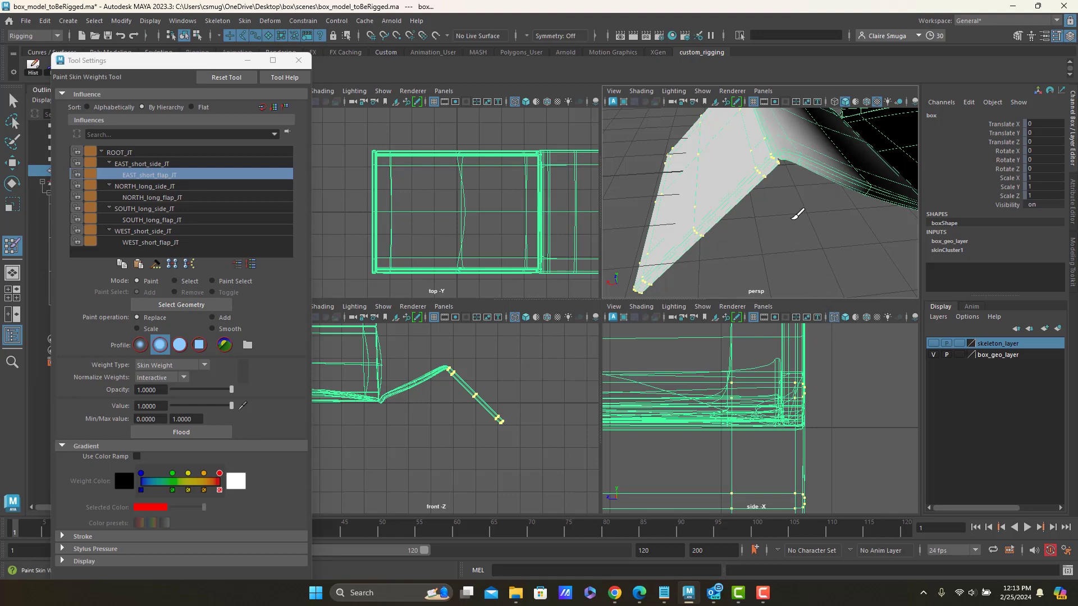
pyautogui.moveTo(796, 215)
pyautogui.keyDown('alt'); pyautogui.mouseDown()
pyautogui.moveTo(770, 230)
pyautogui.moveTo(780, 227)
pyautogui.mouseUp(); pyautogui.keyUp('alt')
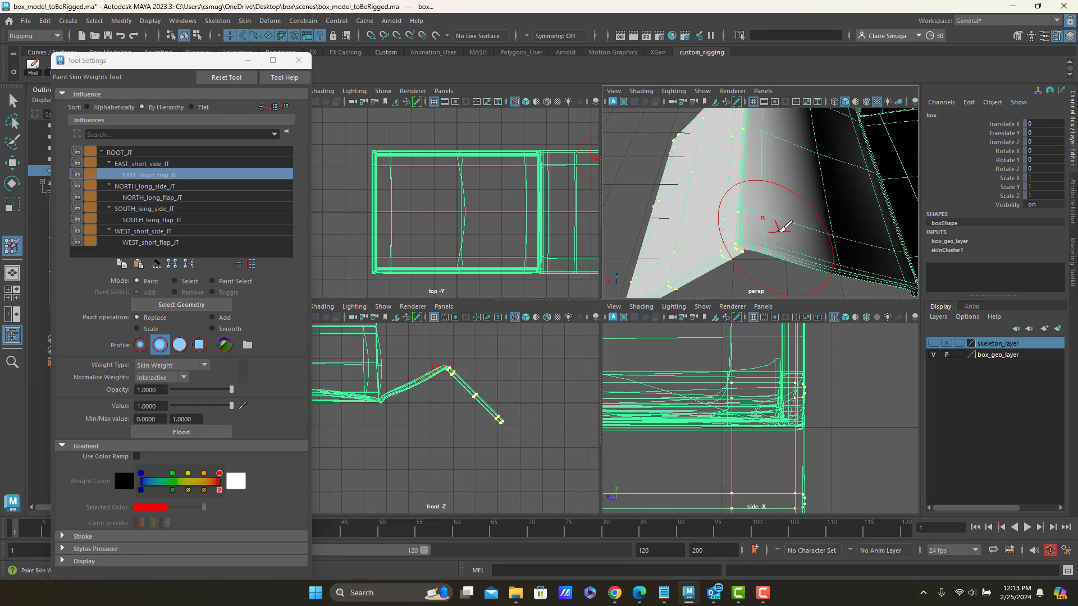
pyautogui.press('w')
pyautogui.rightClick(815, 194)
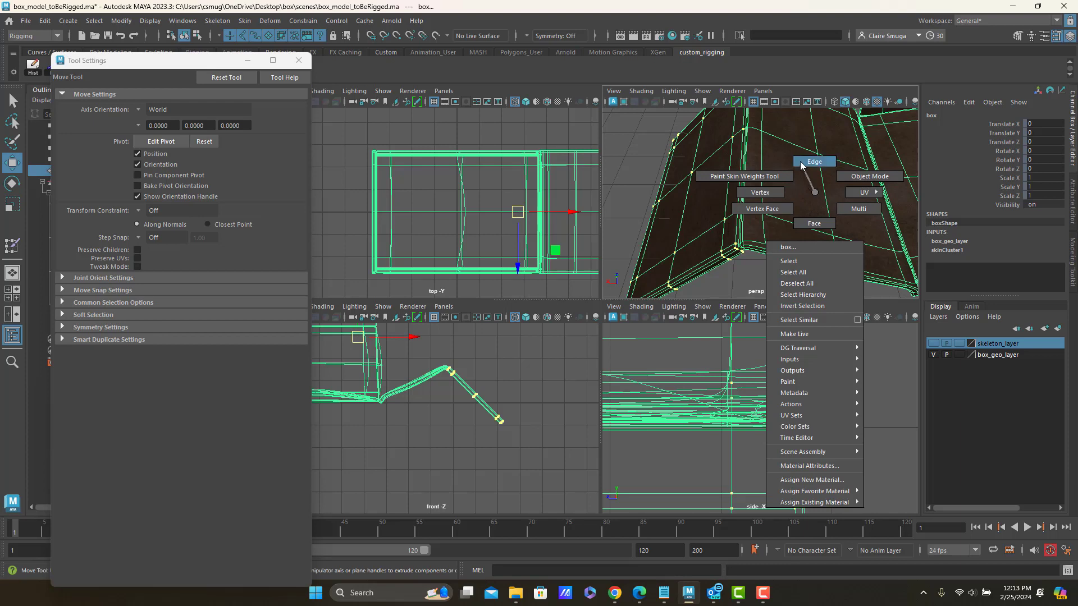
pyautogui.click(800, 160)
pyautogui.click(824, 169)
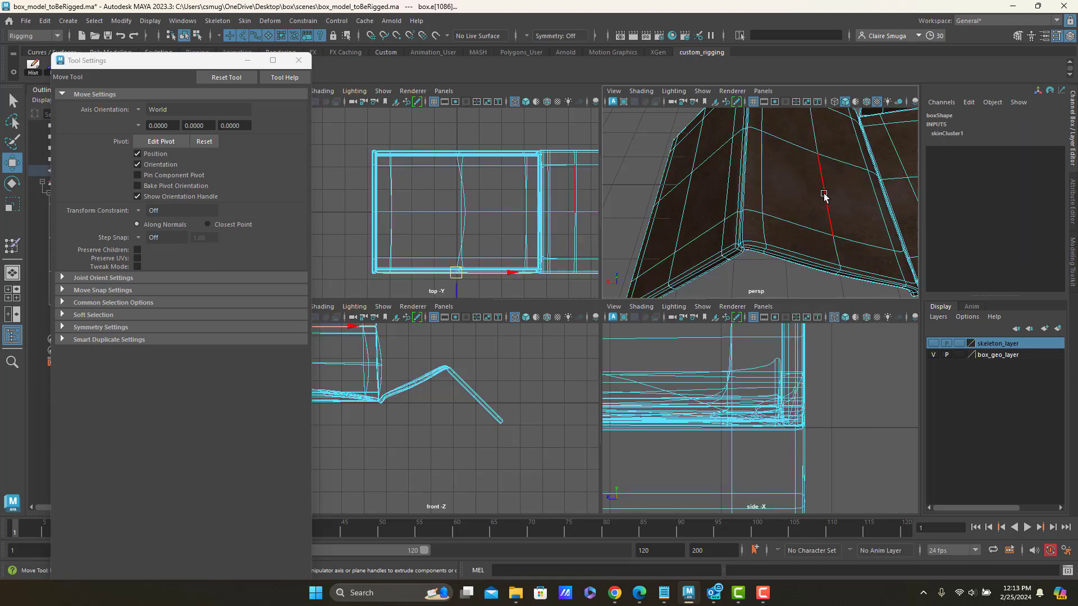
pyautogui.click(824, 193)
pyautogui.keyDown('alt'); pyautogui.moveTo(841, 210); pyautogui.dragTo(821, 222); pyautogui.keyUp('alt')
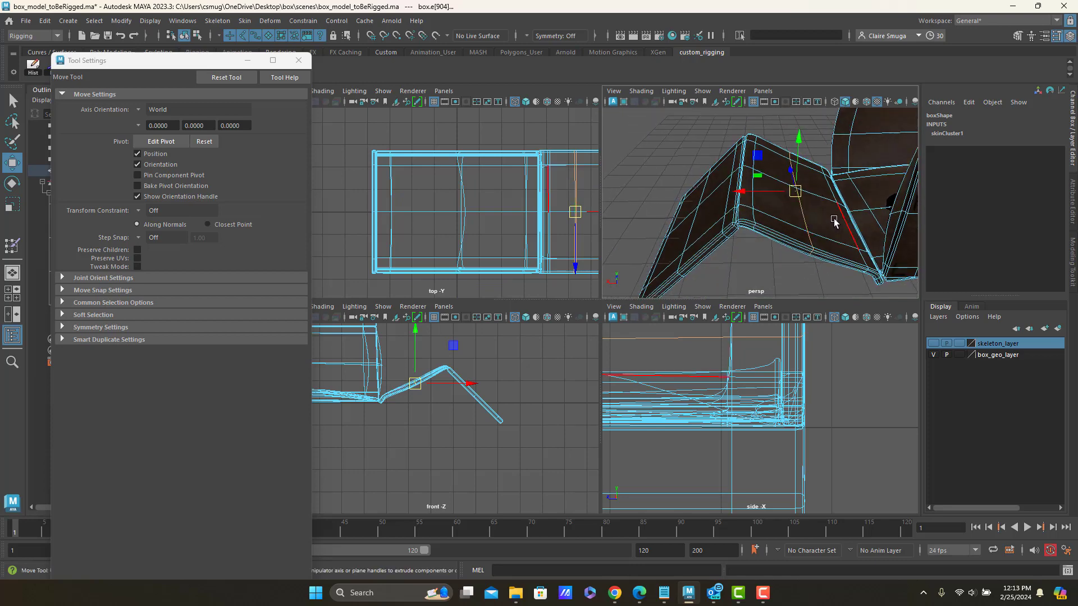
pyautogui.click(841, 221)
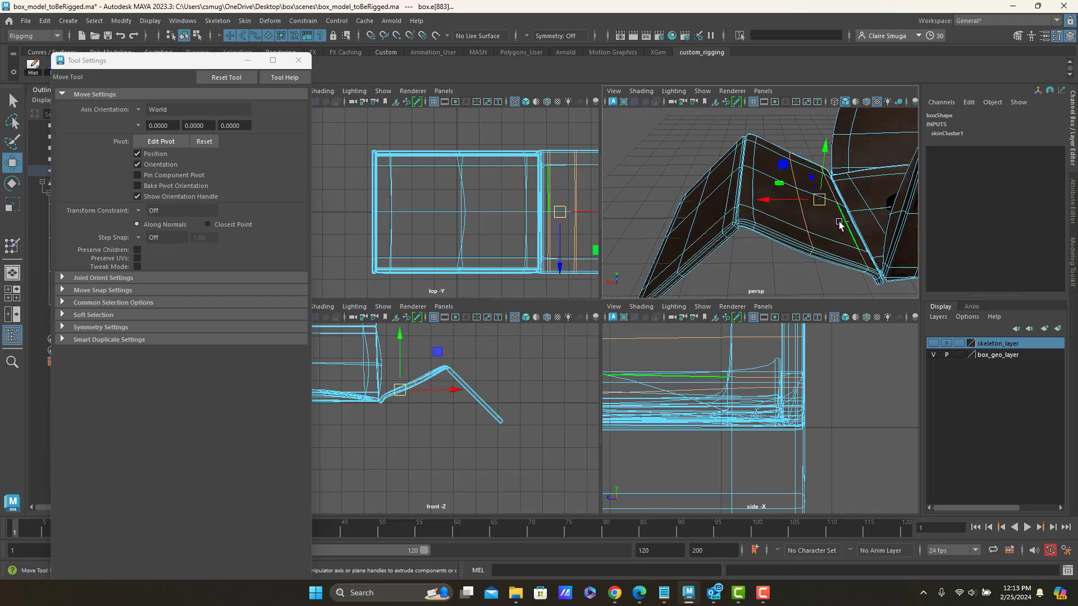
pyautogui.keyDown('shift'); pyautogui.doubleClick(753, 177); pyautogui.keyUp('shift')
pyautogui.keyDown('alt'); pyautogui.moveTo(835, 242); pyautogui.dragTo(806, 221); pyautogui.keyUp('alt')
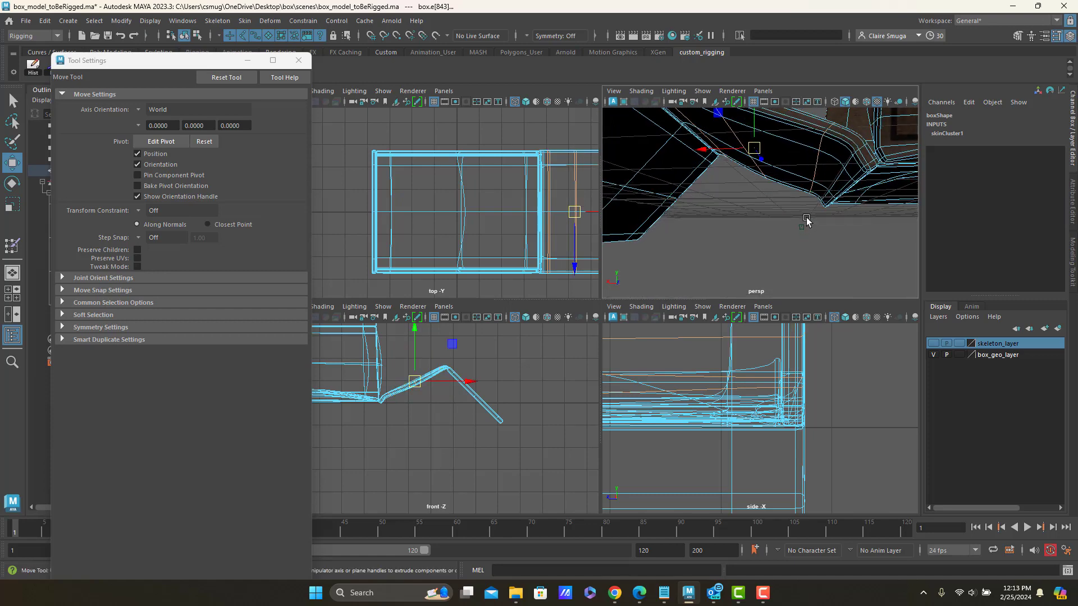
# Undo the stray loop selection and add the edge loop at the east side's outer end, beside the flap hinge
pyautogui.doubleClick(841, 165)
pyautogui.hotkey('ctrl', 'z')
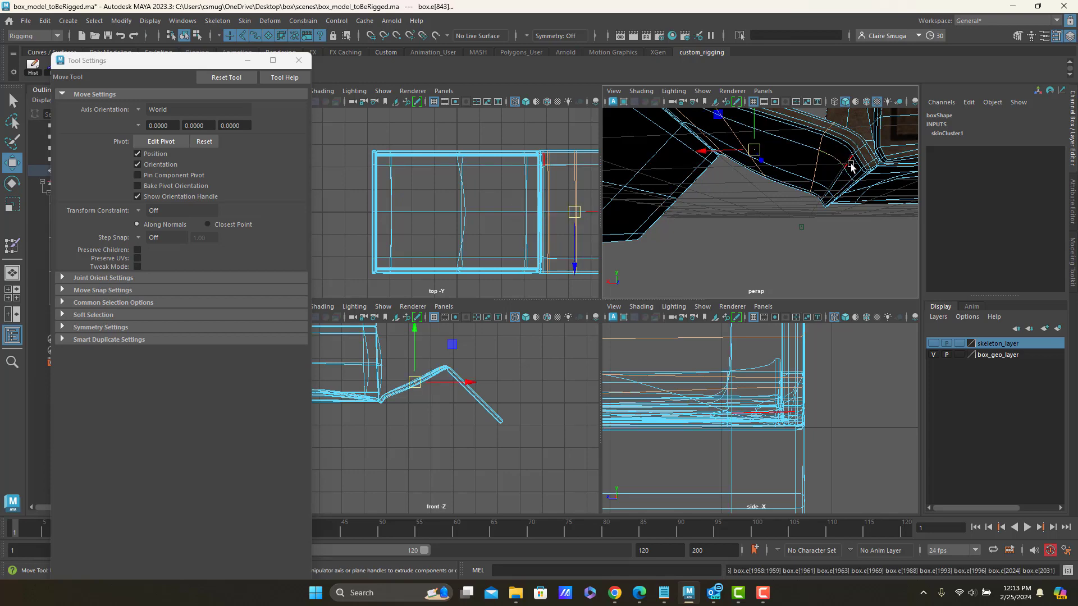
pyautogui.keyDown('alt'); pyautogui.moveTo(854, 229); pyautogui.dragTo(756, 170); pyautogui.keyUp('alt')
pyautogui.keyDown('alt'); pyautogui.moveTo(756, 170); pyautogui.dragTo(803, 157, button='right'); pyautogui.keyUp('alt')
pyautogui.keyDown('alt'); pyautogui.moveTo(808, 147); pyautogui.dragTo(772, 179, button='middle'); pyautogui.keyUp('alt')
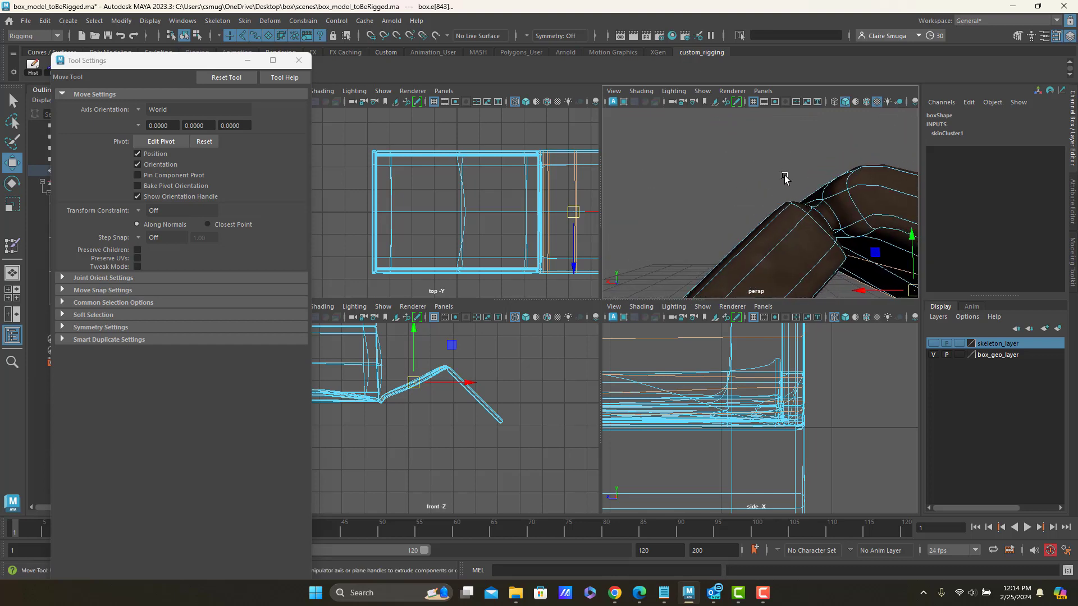
pyautogui.click(850, 181)
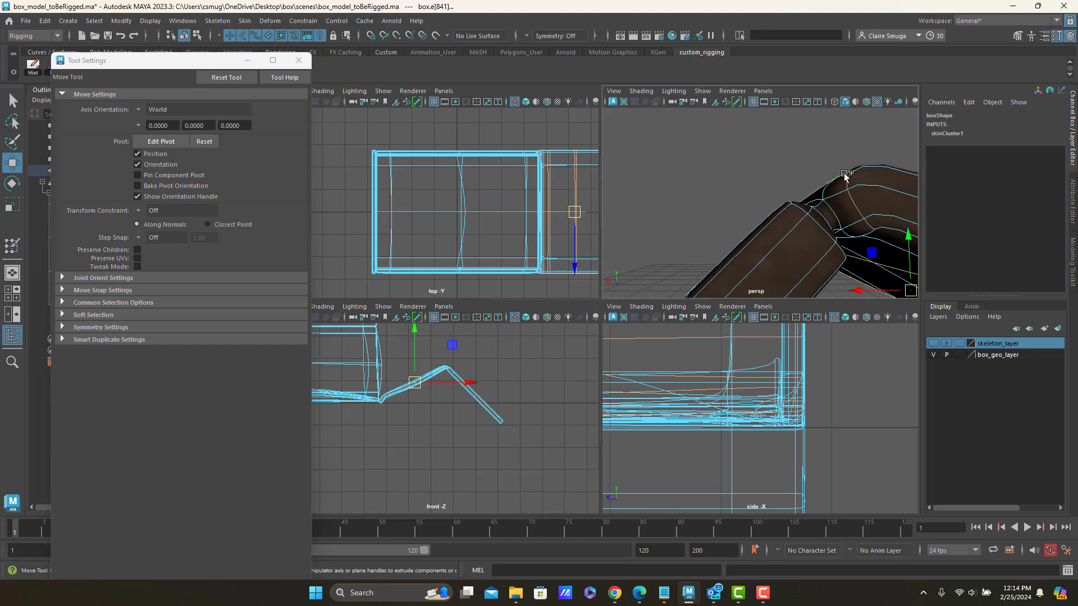
# Add the edge loop at the east side's inner end, beside the hinge to the box, to the selection
pyautogui.keyDown('alt'); pyautogui.moveTo(868, 213); pyautogui.dragTo(852, 198); pyautogui.keyUp('alt')
pyautogui.keyDown('alt'); pyautogui.moveTo(802, 155); pyautogui.dragTo(847, 244, button='middle'); pyautogui.keyUp('alt')
pyautogui.keyDown('alt'); pyautogui.moveTo(847, 243); pyautogui.dragTo(864, 258, button='right'); pyautogui.keyUp('alt')
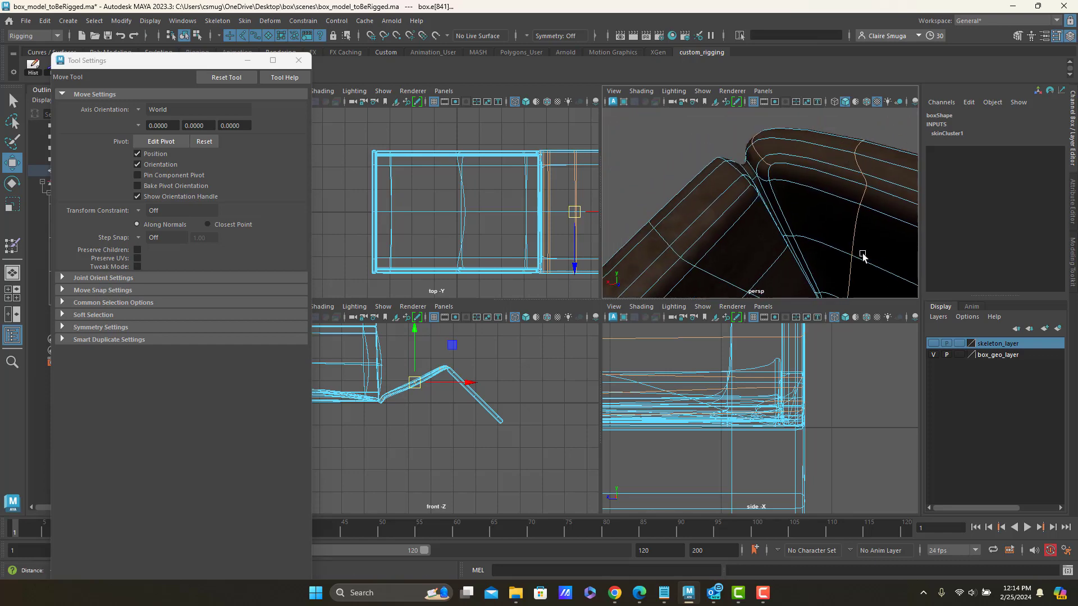
pyautogui.keyDown('alt'); pyautogui.moveTo(847, 233); pyautogui.dragTo(825, 224); pyautogui.keyUp('alt')
pyautogui.keyDown('alt'); pyautogui.moveTo(825, 225); pyautogui.dragTo(789, 227, button='right'); pyautogui.keyUp('alt')
pyautogui.keyDown('alt'); pyautogui.moveTo(812, 237); pyautogui.dragTo(714, 181); pyautogui.keyUp('alt')
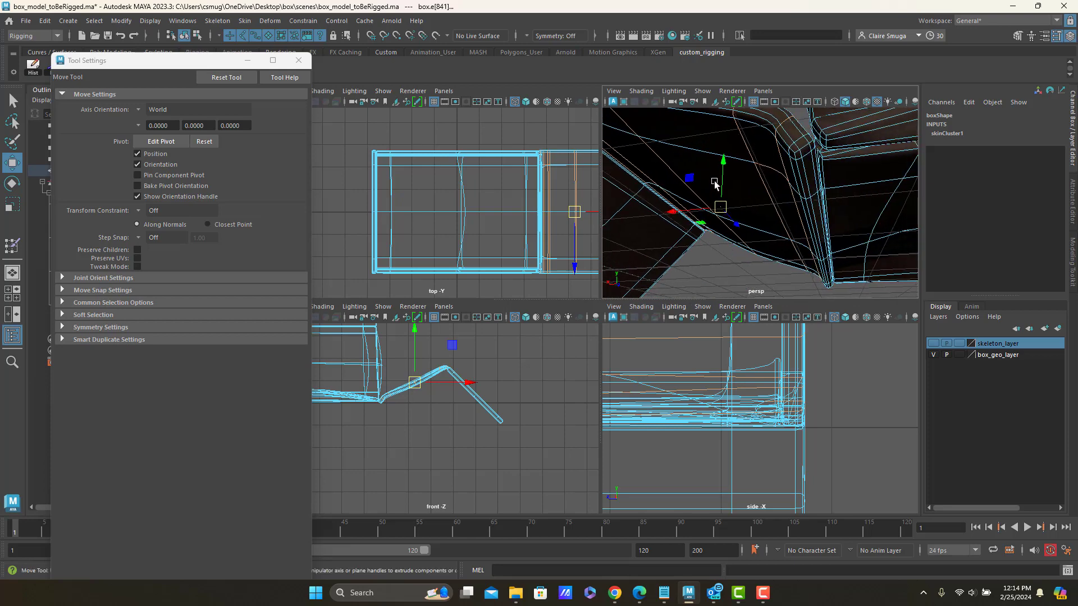
pyautogui.keyDown('shift'); pyautogui.click(801, 139); pyautogui.keyUp('shift')
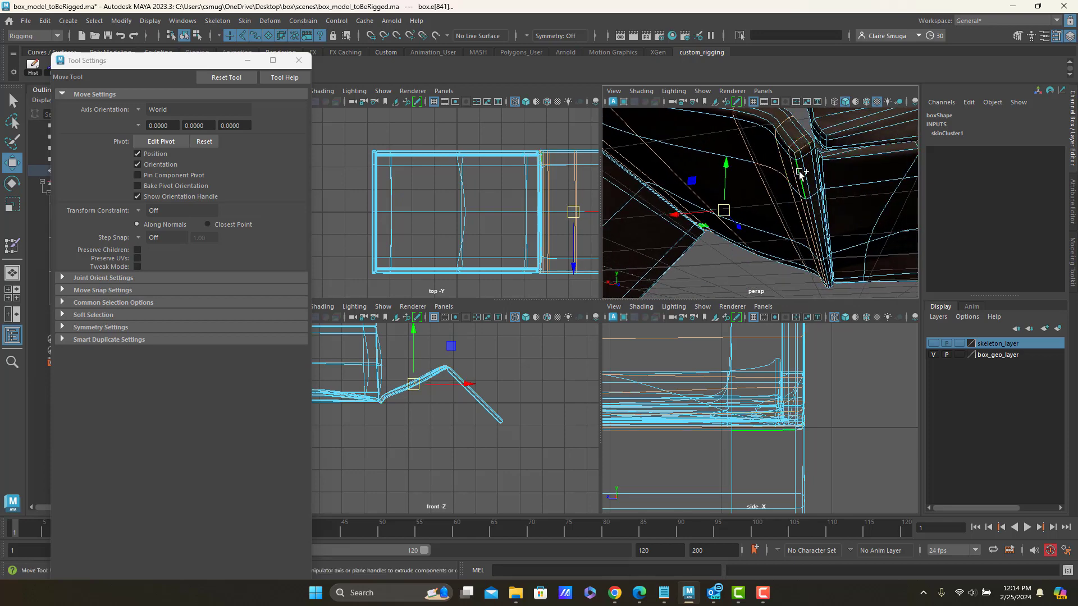
# Examine the selected edge loops on the east side from several angles, including the corner where it meets the box
pyautogui.moveTo(781, 174)
pyautogui.keyDown('alt'); pyautogui.mouseDown()
pyautogui.moveTo(770, 171)
pyautogui.moveTo(792, 167)
pyautogui.moveTo(782, 167)
pyautogui.mouseUp(); pyautogui.keyUp('alt')
pyautogui.keyDown('alt'); pyautogui.moveTo(760, 231); pyautogui.dragTo(759, 168, button='middle'); pyautogui.keyUp('alt')
pyautogui.keyDown('alt'); pyautogui.moveTo(631, 163); pyautogui.dragTo(767, 183, button='right'); pyautogui.keyUp('alt')
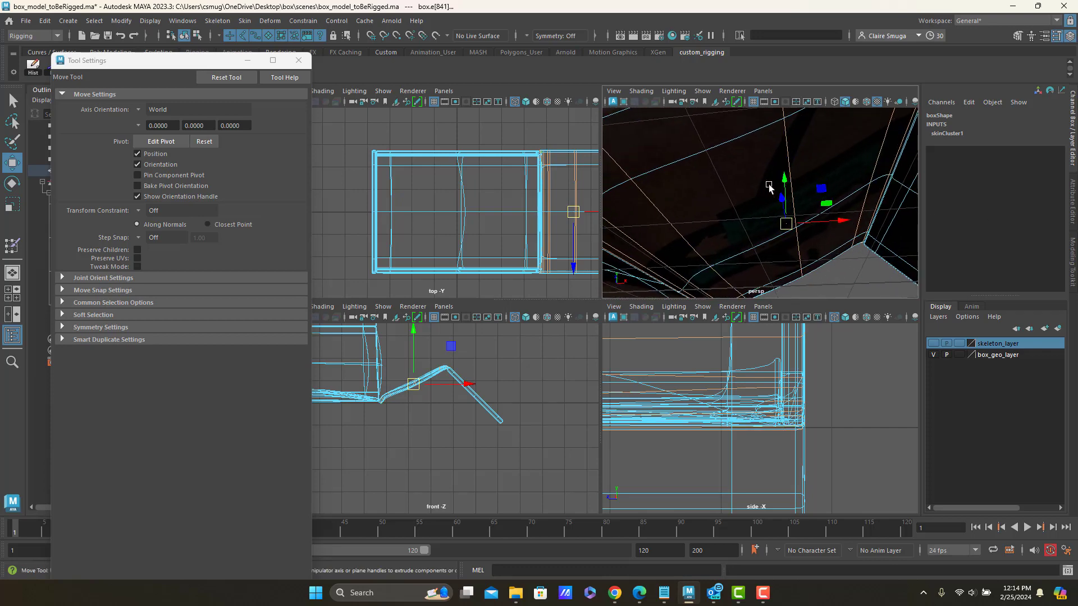
pyautogui.keyDown('alt'); pyautogui.moveTo(795, 180); pyautogui.dragTo(926, 205, button='middle'); pyautogui.keyUp('alt')
pyautogui.keyDown('alt'); pyautogui.moveTo(859, 221); pyautogui.dragTo(787, 211); pyautogui.keyUp('alt')
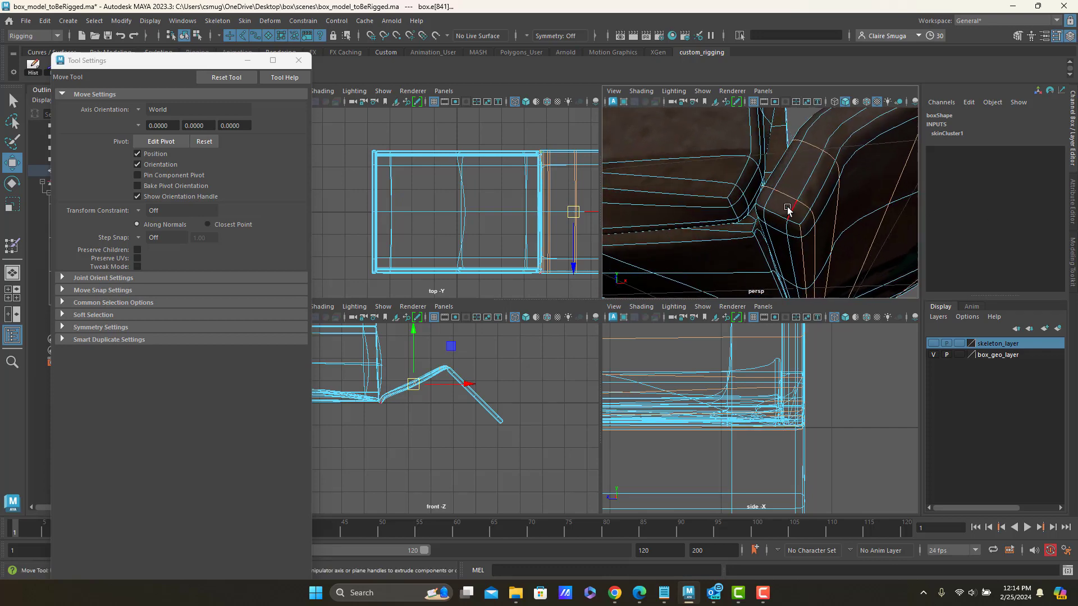
pyautogui.keyDown('alt'); pyautogui.moveTo(721, 211); pyautogui.dragTo(822, 208); pyautogui.keyUp('alt')
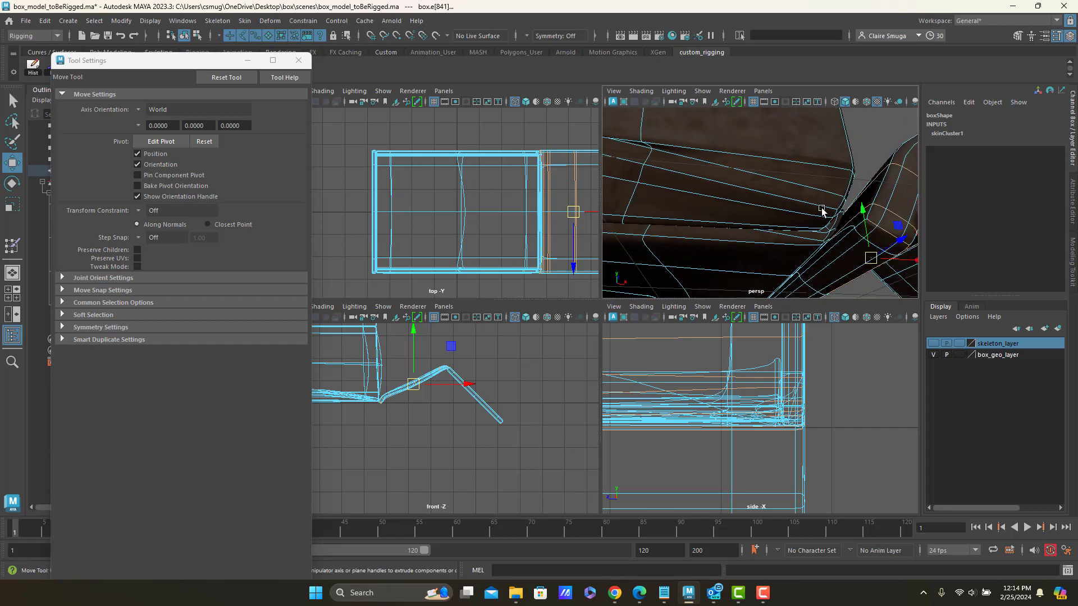
pyautogui.moveTo(895, 245)
pyautogui.keyDown('alt'); pyautogui.mouseDown()
pyautogui.moveTo(847, 231)
pyautogui.moveTo(872, 229)
pyautogui.moveTo(874, 242)
pyautogui.mouseUp(); pyautogui.keyUp('alt')
pyautogui.scroll(-5, 875, 235)
pyautogui.keyDown('alt'); pyautogui.moveTo(868, 240); pyautogui.dragTo(790, 218, button='right'); pyautogui.keyUp('alt')
pyautogui.keyDown('alt'); pyautogui.moveTo(790, 216); pyautogui.dragTo(793, 167); pyautogui.keyUp('alt')
pyautogui.keyDown('alt'); pyautogui.moveTo(793, 166); pyautogui.dragTo(705, 139, button='right'); pyautogui.keyUp('alt')
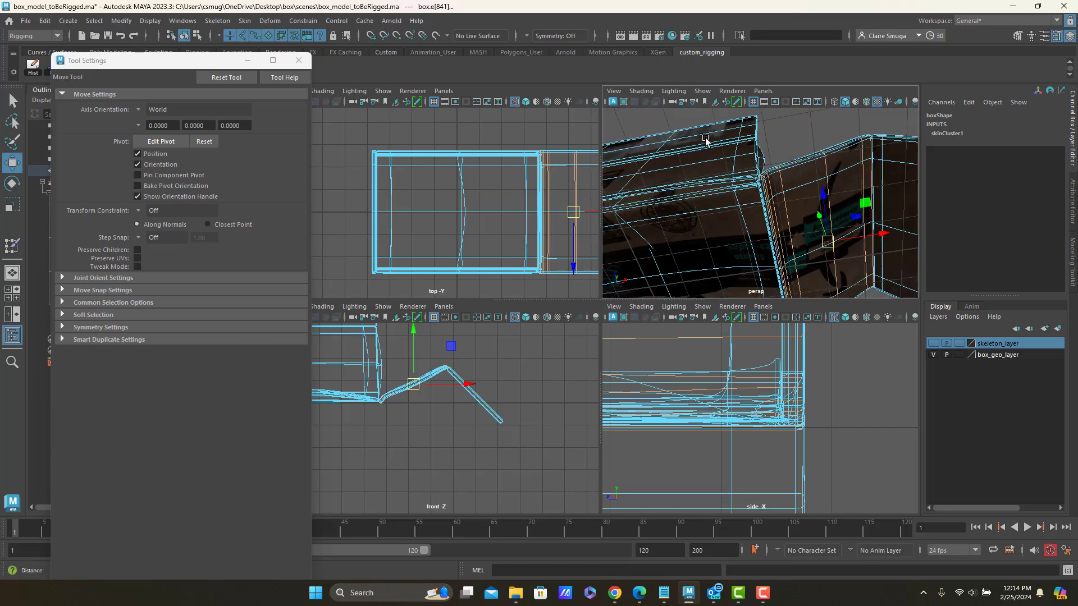
pyautogui.keyDown('alt'); pyautogui.moveTo(706, 140); pyautogui.dragTo(763, 261); pyautogui.keyUp('alt')
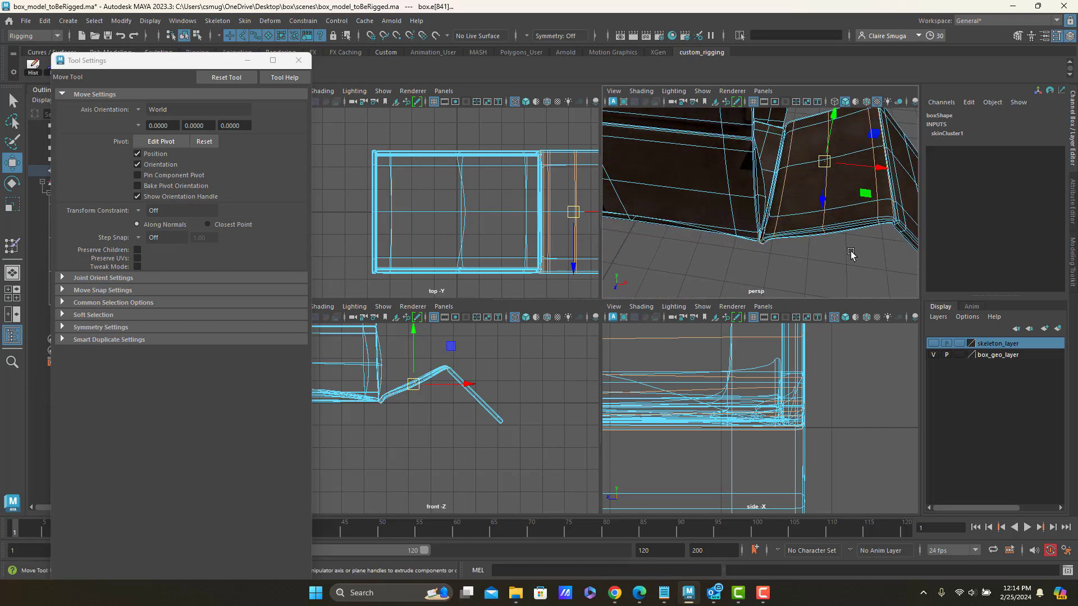
# Convert the selected edge loops to vertices and flood them with a weight of 1 for EAST_short_side_JT
pyautogui.keyDown('ctrl'); pyautogui.rightClick(851, 196); pyautogui.keyUp('ctrl')
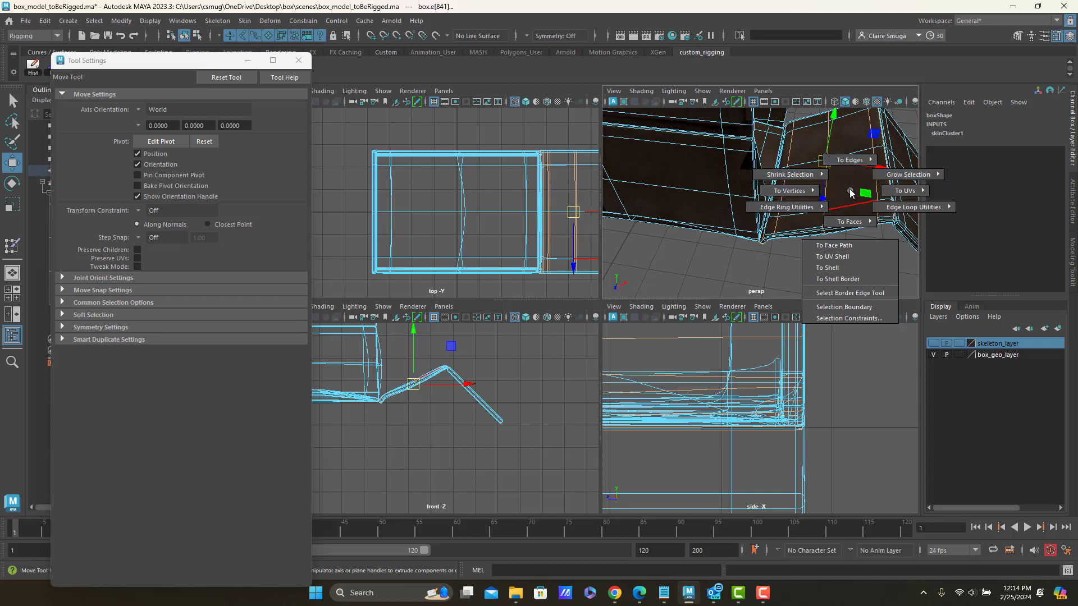
pyautogui.keyDown('ctrl'); pyautogui.moveTo(851, 192); pyautogui.dragTo(741, 196, button='right'); pyautogui.keyUp('ctrl')
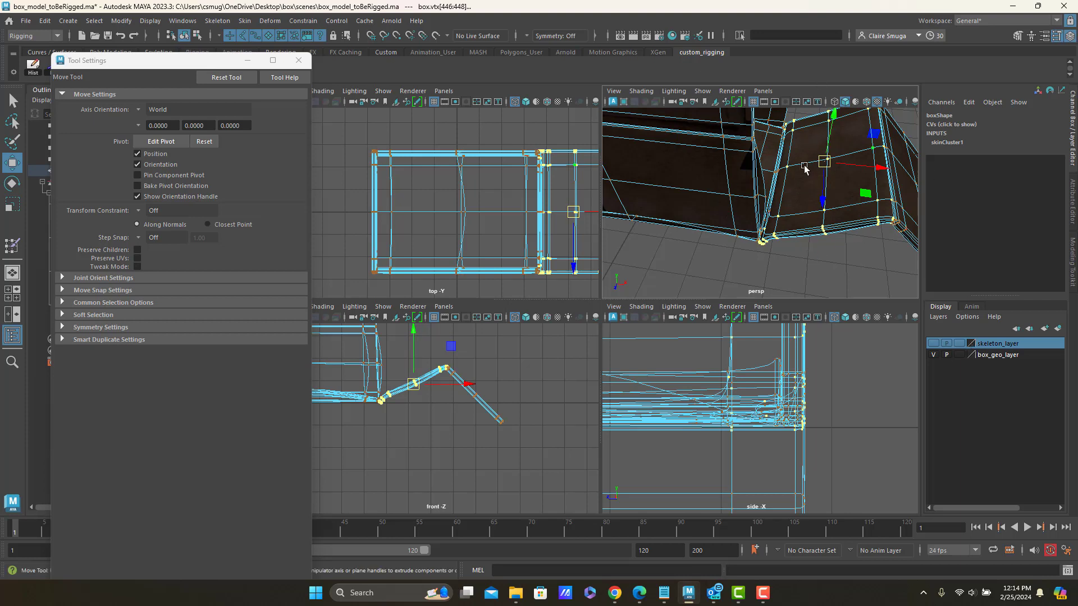
pyautogui.moveTo(809, 192)
pyautogui.mouseDown(button='right')
pyautogui.moveTo(789, 194)
pyautogui.moveTo(767, 175)
pyautogui.mouseUp(button='right')
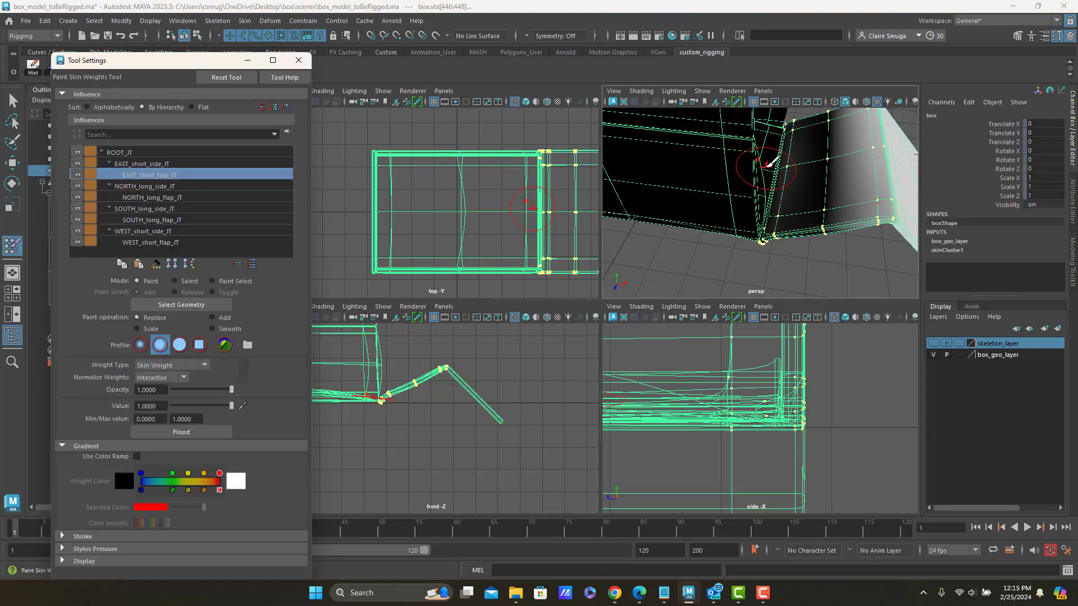
pyautogui.click(150, 164)
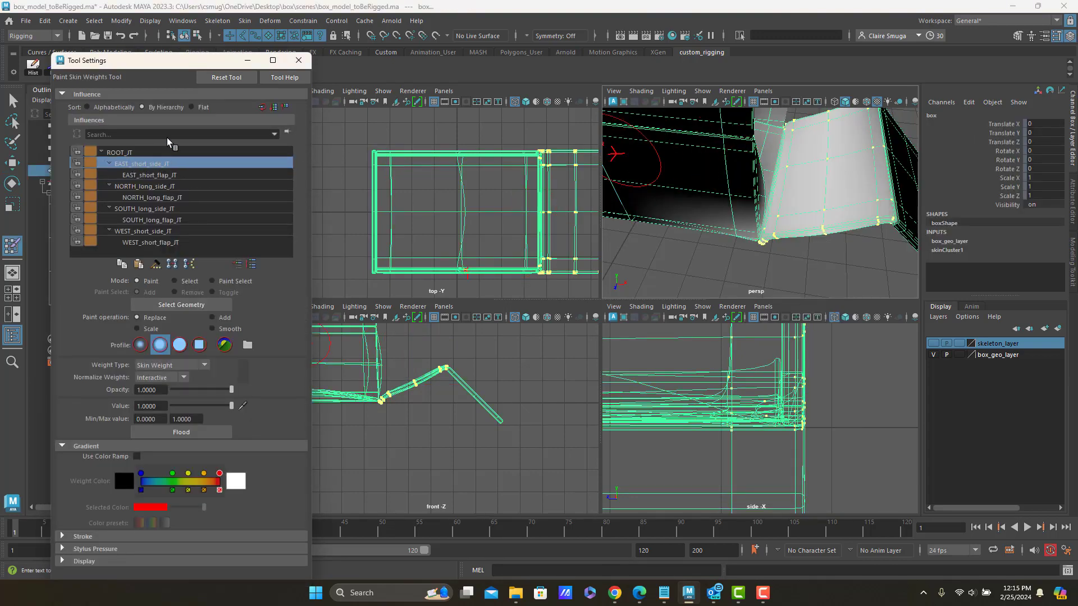
pyautogui.click(198, 435)
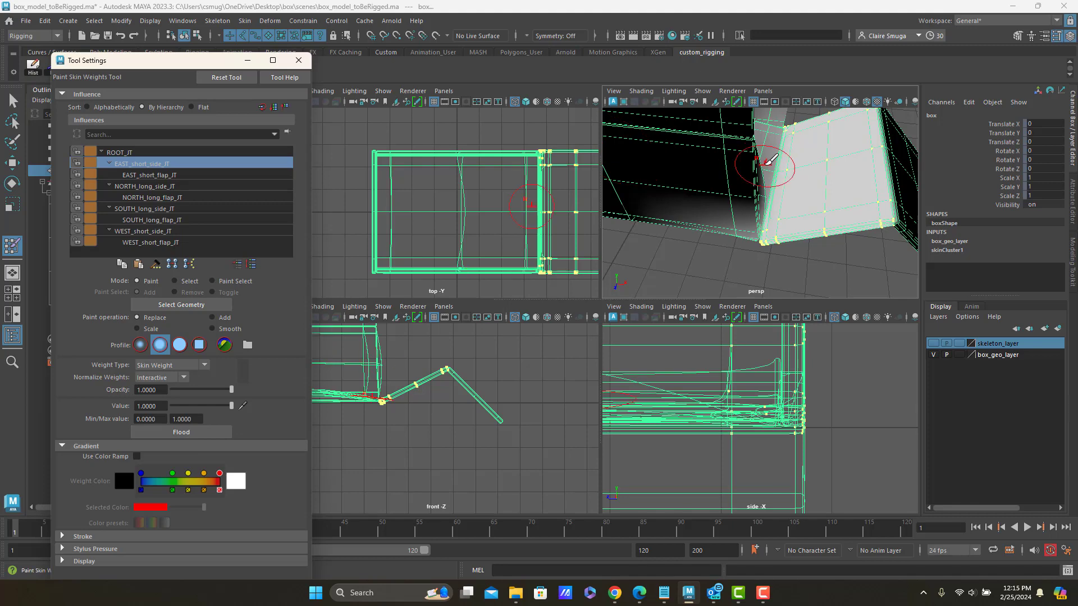
# Leave weight painting and component mode, show skeleton_layer and select the EAST_short_side_JT joint
pyautogui.moveTo(777, 169)
pyautogui.keyDown('alt'); pyautogui.mouseDown()
pyautogui.moveTo(794, 121)
pyautogui.moveTo(792, 202)
pyautogui.mouseUp(); pyautogui.keyUp('alt')
pyautogui.press('q')
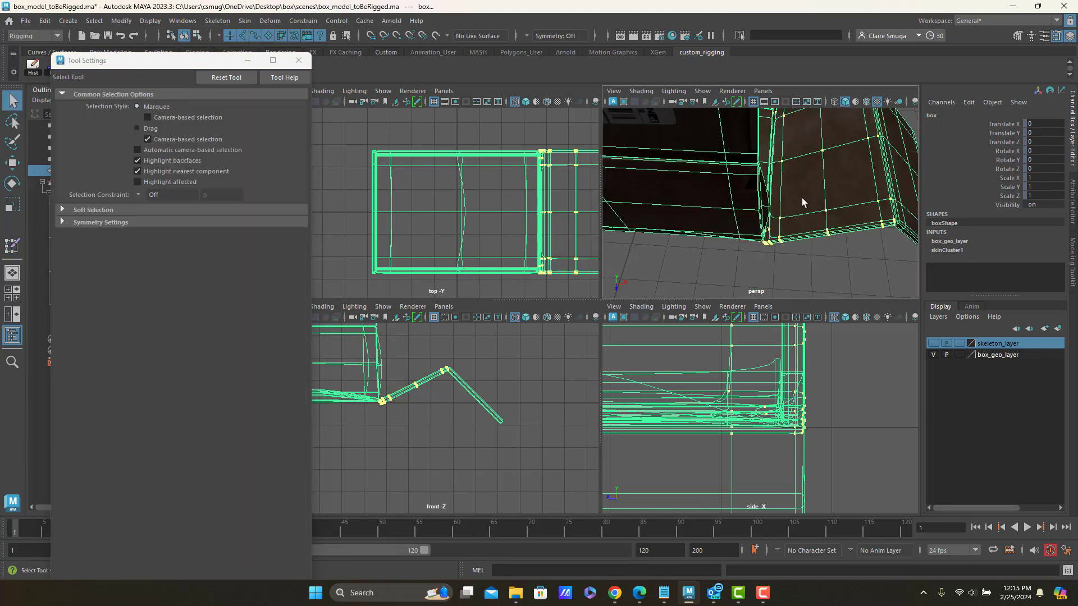
pyautogui.moveTo(820, 197); pyautogui.dragTo(892, 252, button='right')
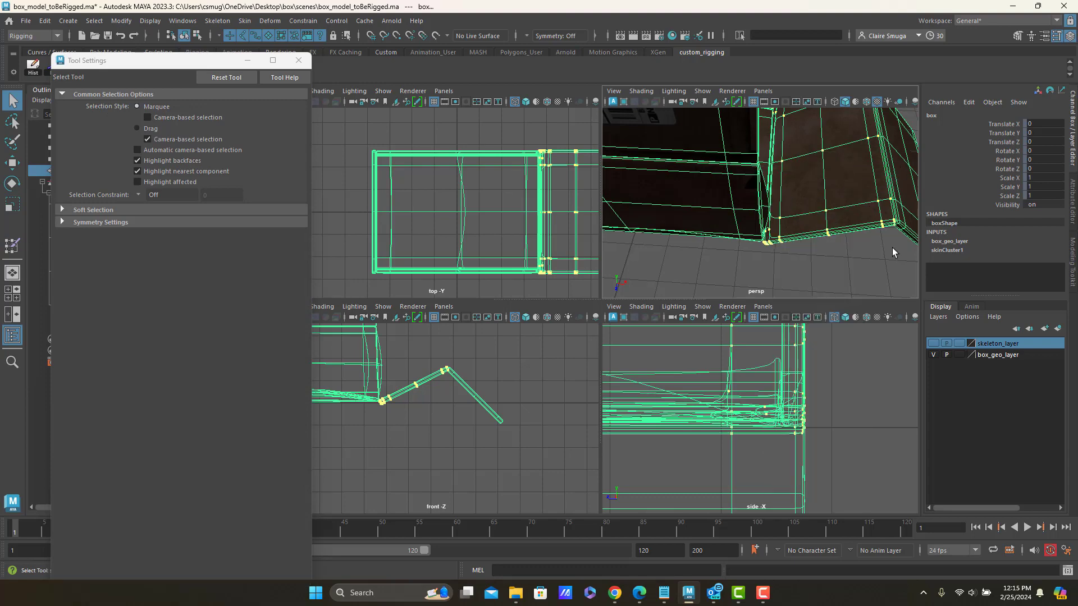
pyautogui.click(933, 344)
pyautogui.keyDown('alt'); pyautogui.moveTo(843, 239); pyautogui.dragTo(800, 241); pyautogui.keyUp('alt')
pyautogui.click(786, 249)
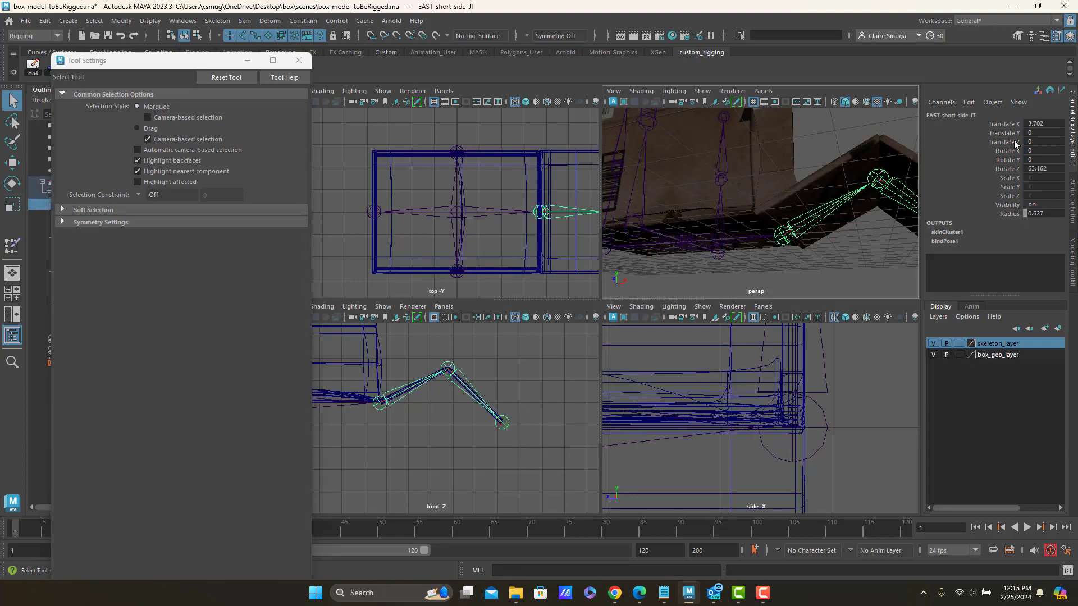
# Reset the Rotate Z of EAST_short_side_JT to 0 and clear the selection
pyautogui.click(1048, 162)
pyautogui.click(1050, 168)
pyautogui.write('0')
pyautogui.click(871, 235)
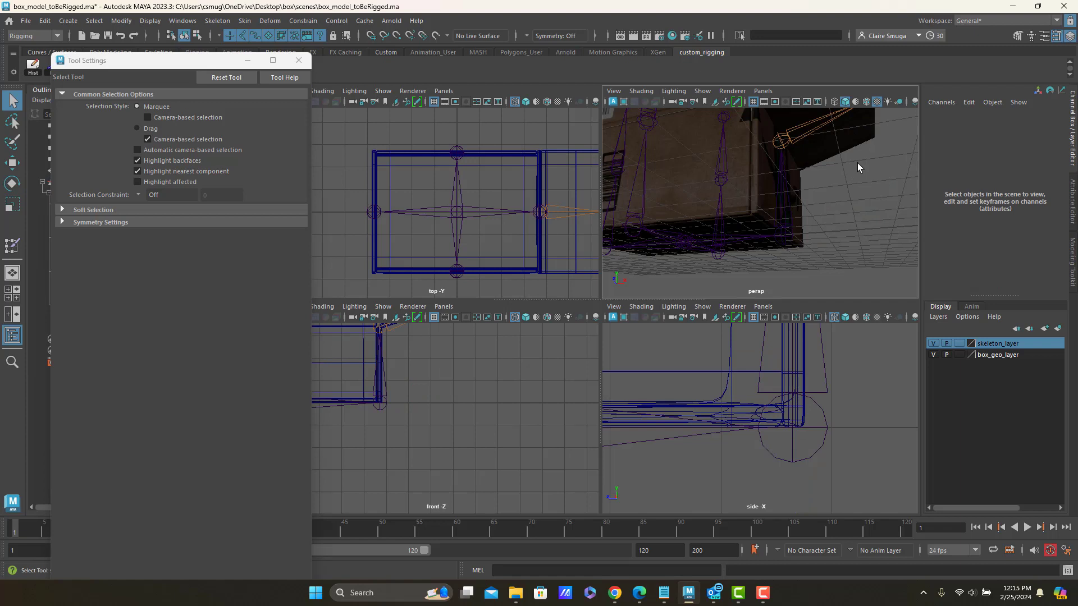
# Select EAST_short_flap_JT and reset its Rotate Z to 0
pyautogui.keyDown('alt'); pyautogui.moveTo(858, 163); pyautogui.dragTo(814, 169); pyautogui.keyUp('alt')
pyautogui.click(774, 164)
pyautogui.doubleClick(1042, 166)
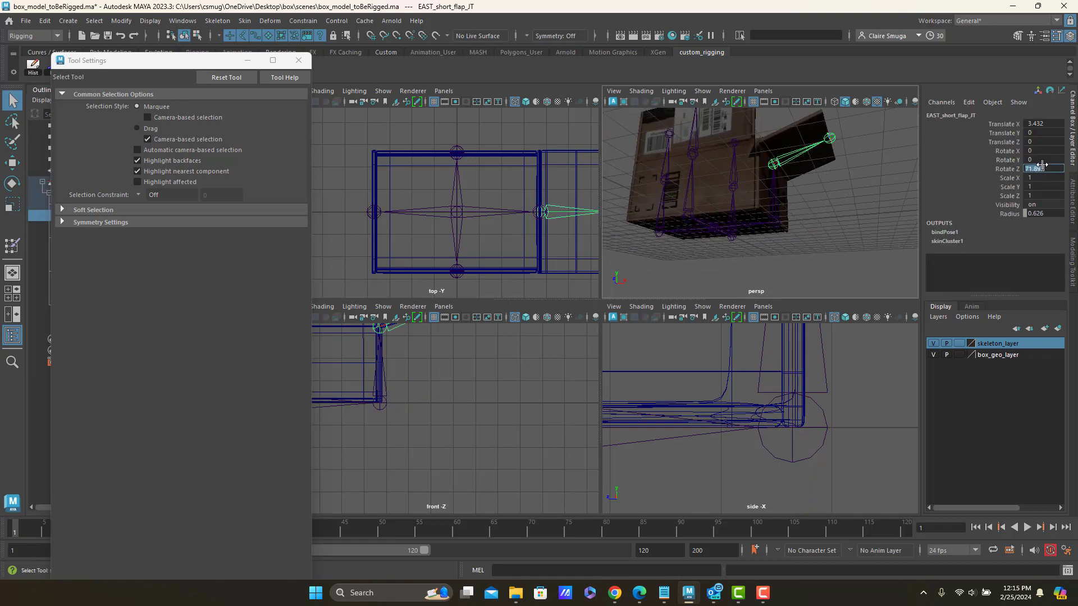
pyautogui.write('0')
pyautogui.press('Return')
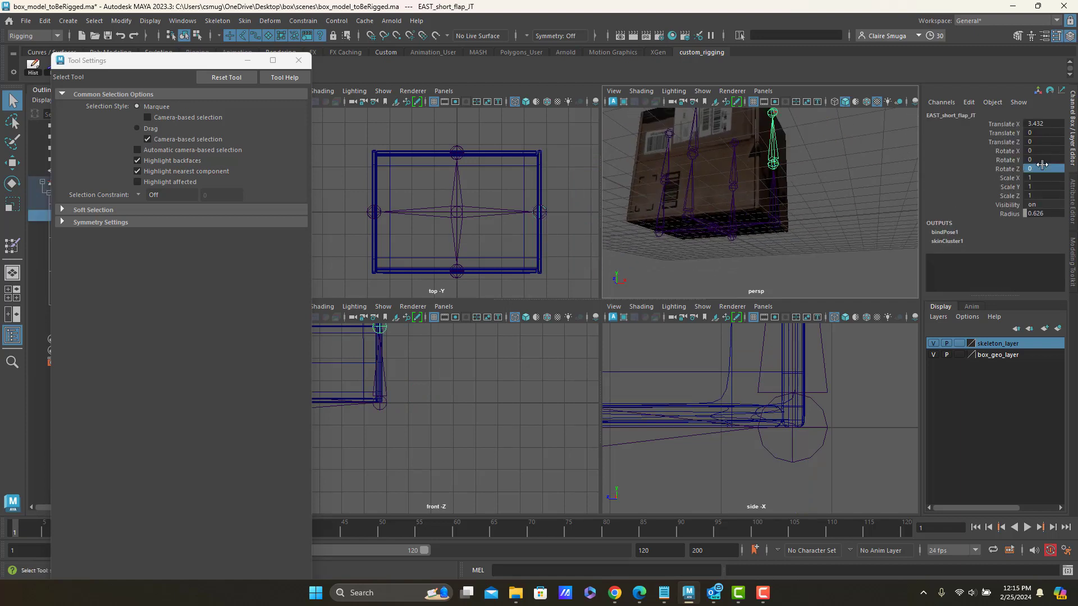
# Test the east side by rotating EAST_short_side_JT outward, and undo the rotation
pyautogui.keyDown('alt'); pyautogui.moveTo(794, 139); pyautogui.dragTo(789, 189); pyautogui.keyUp('alt')
pyautogui.click(780, 187)
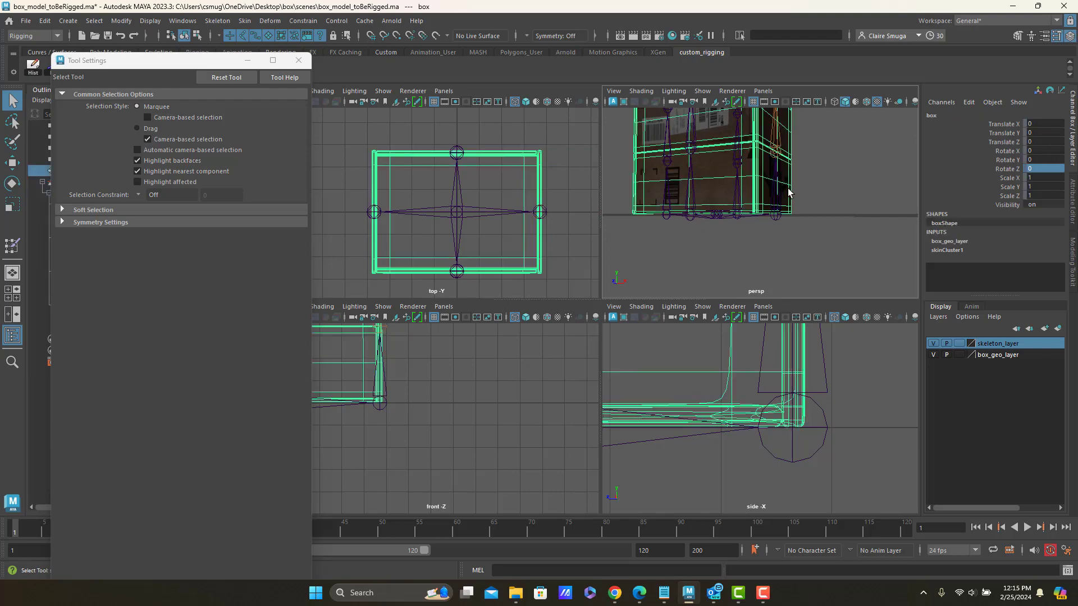
pyautogui.click(781, 196)
pyautogui.press('e')
pyautogui.moveTo(818, 188); pyautogui.dragTo(832, 246)
pyautogui.hotkey('ctrl', 'z')
# Test the east flap by rotating EAST_short_flap_JT about 76 degrees in Z, and undo the rotation
pyautogui.click(778, 128)
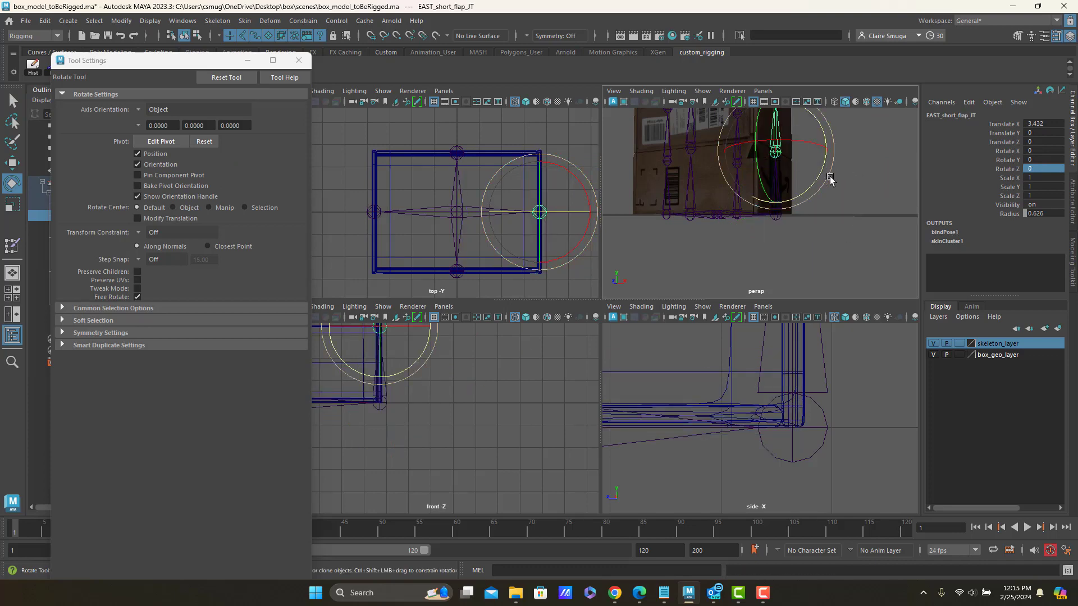
pyautogui.keyDown('alt'); pyautogui.moveTo(829, 177); pyautogui.dragTo(829, 242, button='middle'); pyautogui.keyUp('alt')
pyautogui.moveTo(814, 198); pyautogui.dragTo(840, 279)
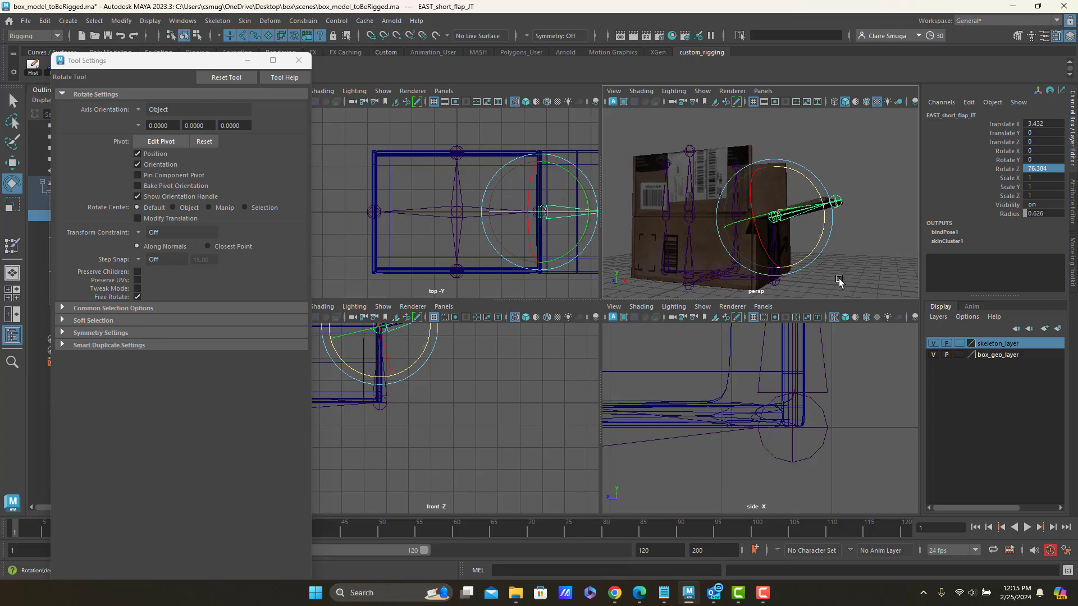
pyautogui.hotkey('ctrl', 'z')
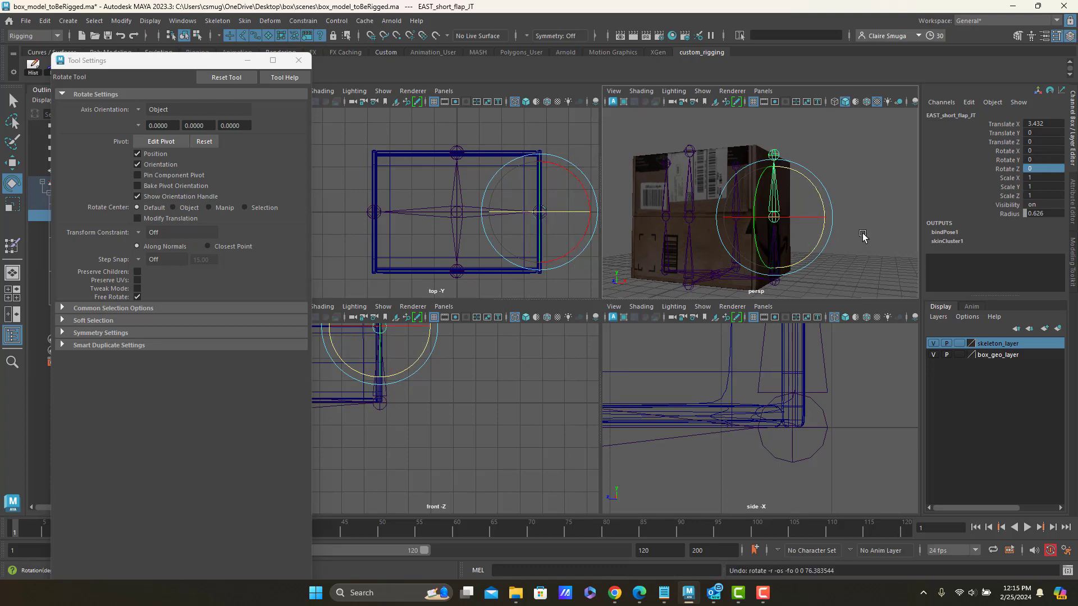
# Fold the south flap outward by rotating SOUTH_long_flap_JT to about -67 degrees in Z
pyautogui.keyDown('alt'); pyautogui.moveTo(859, 238); pyautogui.dragTo(846, 255); pyautogui.keyUp('alt')
pyautogui.click(755, 180)
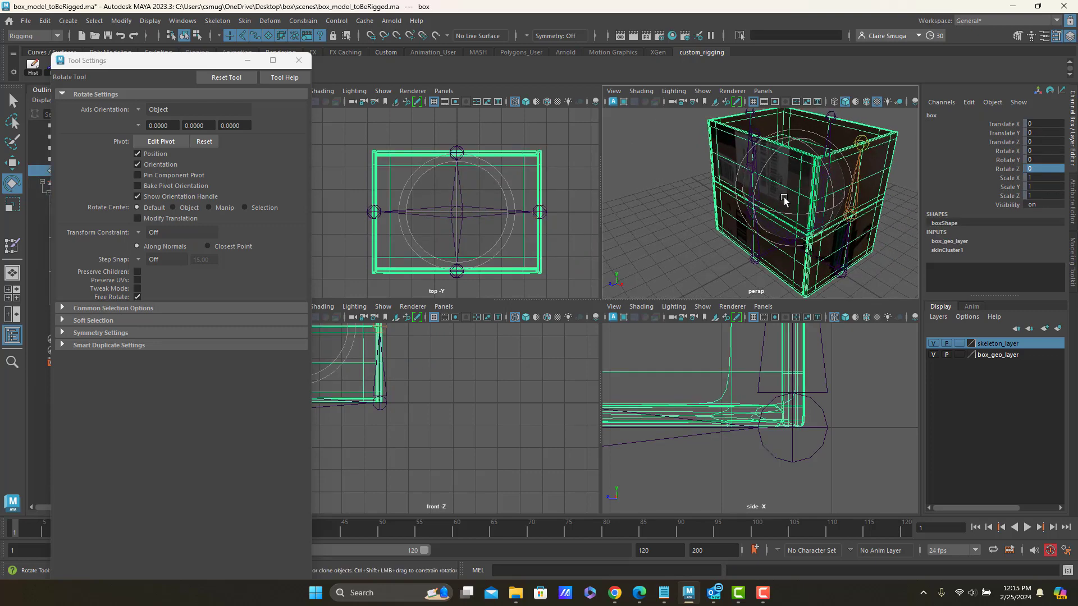
pyautogui.click(703, 231)
pyautogui.keyDown('alt'); pyautogui.moveTo(783, 176); pyautogui.dragTo(657, 232); pyautogui.keyUp('alt')
pyautogui.click(753, 164)
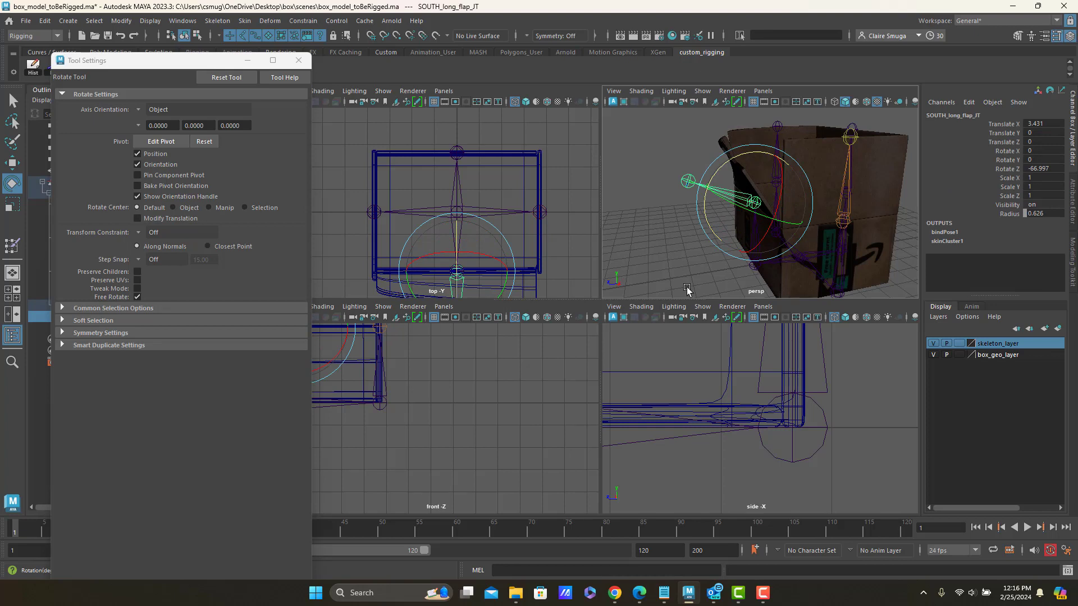
# Select the south side's joint near the box bottom and rotate it to fold the long side outward
pyautogui.keyDown('alt'); pyautogui.moveTo(686, 288); pyautogui.dragTo(679, 228); pyautogui.keyUp('alt')
pyautogui.click(679, 227)
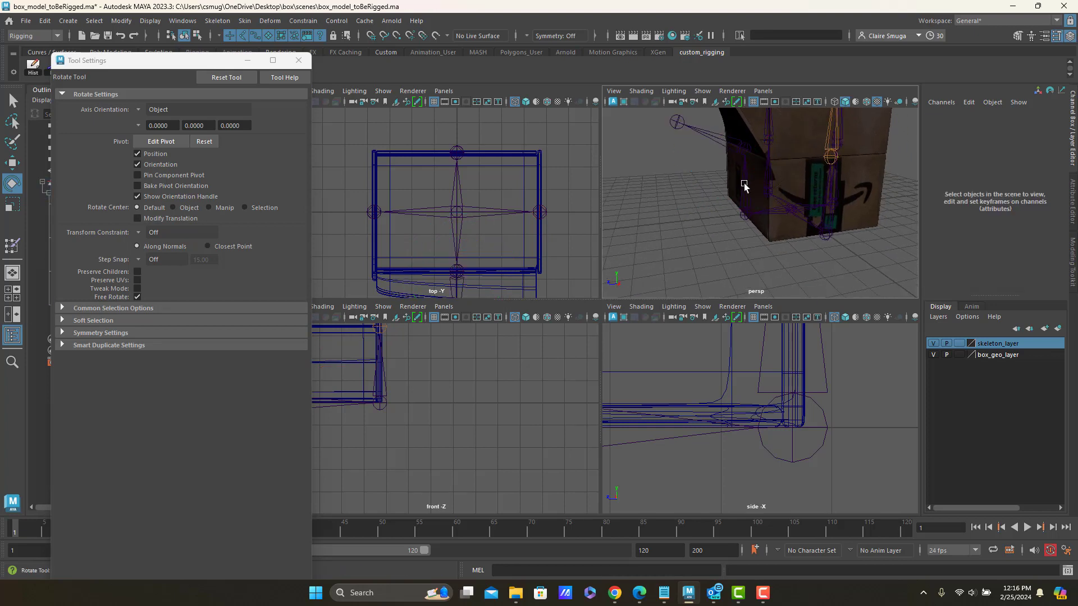
pyautogui.click(744, 186)
pyautogui.moveTo(712, 174); pyautogui.dragTo(673, 213)
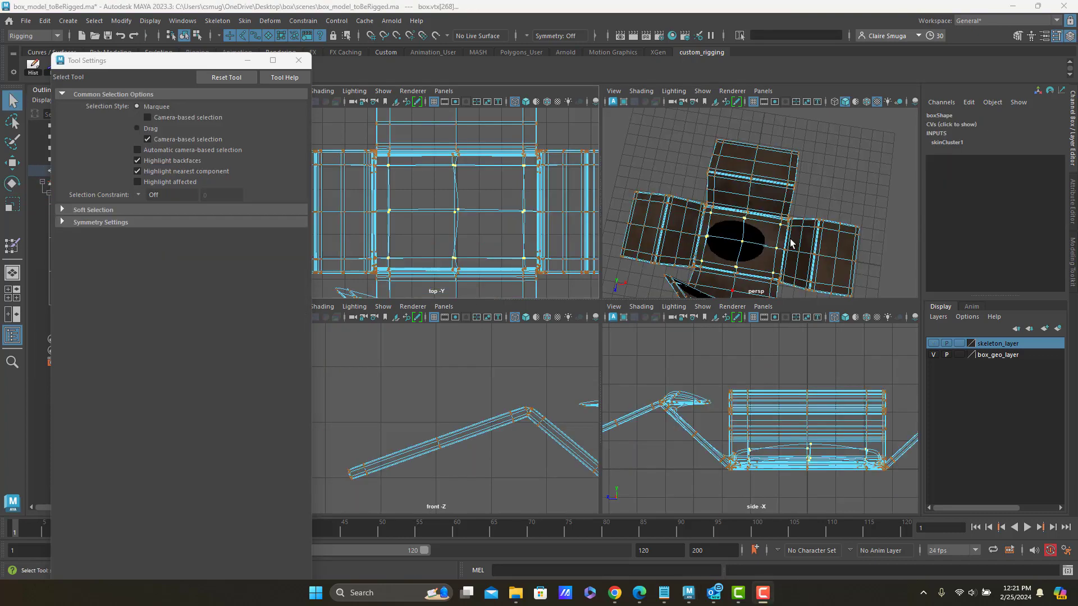
# Select the vertices of the box bottom and grow the selection twice to reach the bottom's outer edges
pyautogui.keyDown('alt'); pyautogui.moveTo(776, 264); pyautogui.dragTo(772, 217, button='middle'); pyautogui.keyUp('alt')
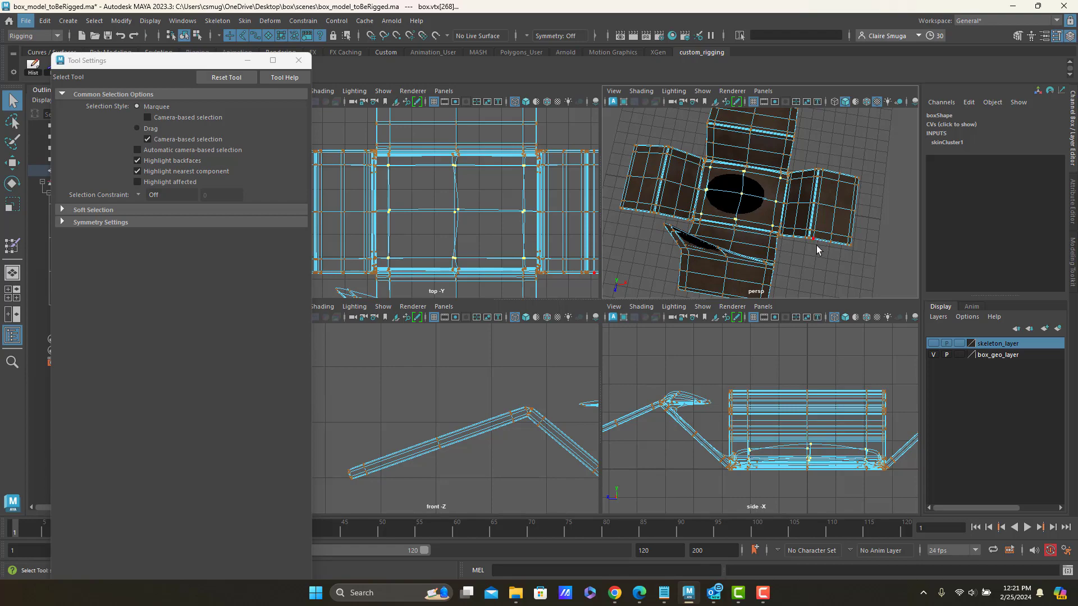
pyautogui.keyDown('alt'); pyautogui.moveTo(816, 244); pyautogui.dragTo(728, 204); pyautogui.keyUp('alt')
pyautogui.keyDown('alt'); pyautogui.moveTo(728, 205); pyautogui.dragTo(780, 226, button='right'); pyautogui.keyUp('alt')
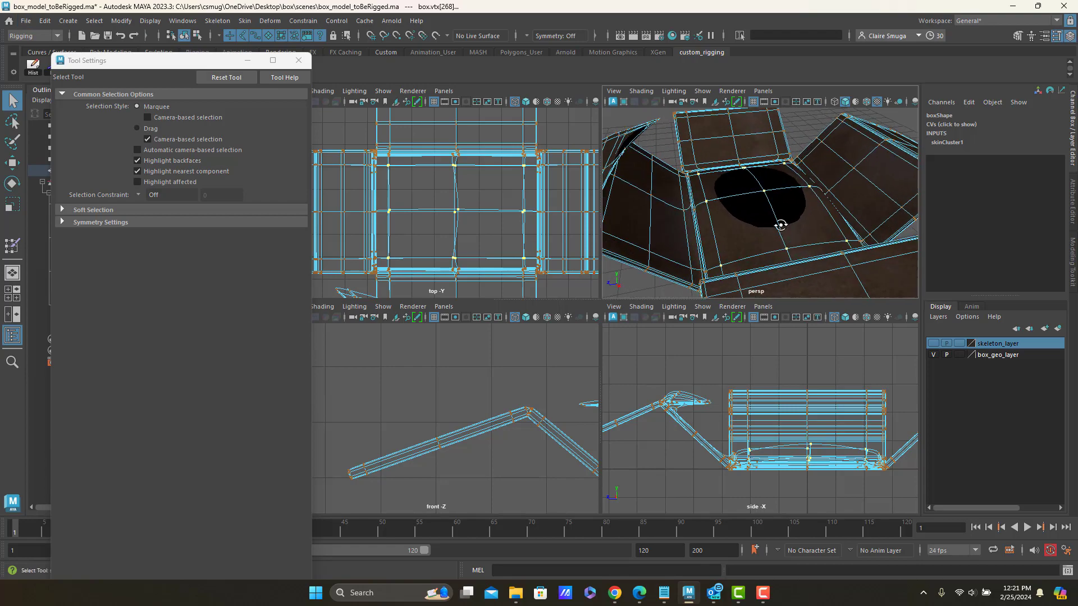
pyautogui.keyDown('alt'); pyautogui.moveTo(780, 226); pyautogui.dragTo(815, 232); pyautogui.keyUp('alt')
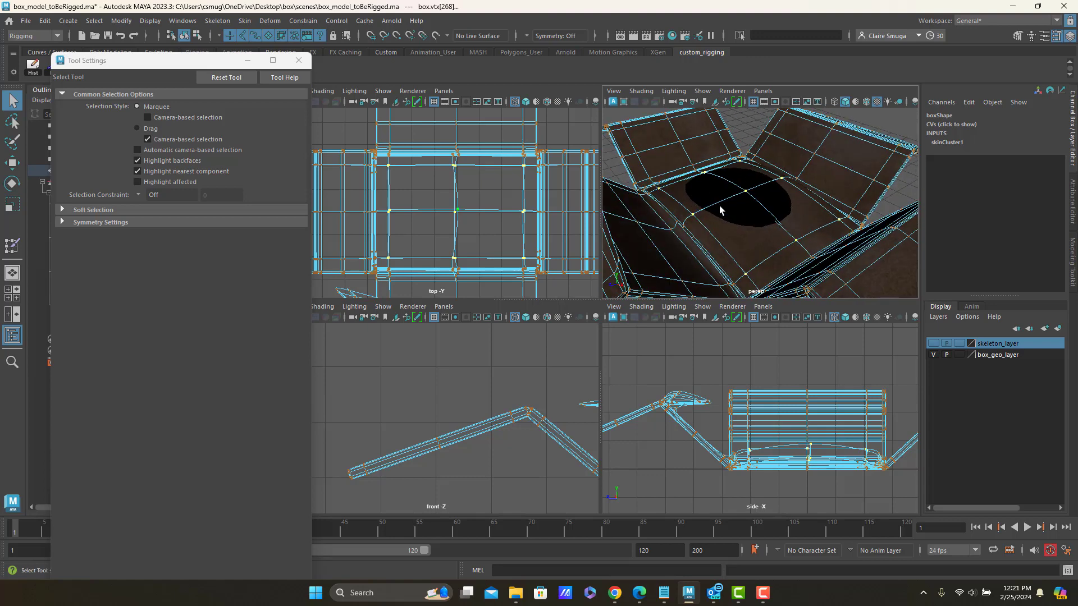
pyautogui.click(383, 163)
pyautogui.moveTo(382, 161); pyautogui.dragTo(538, 274)
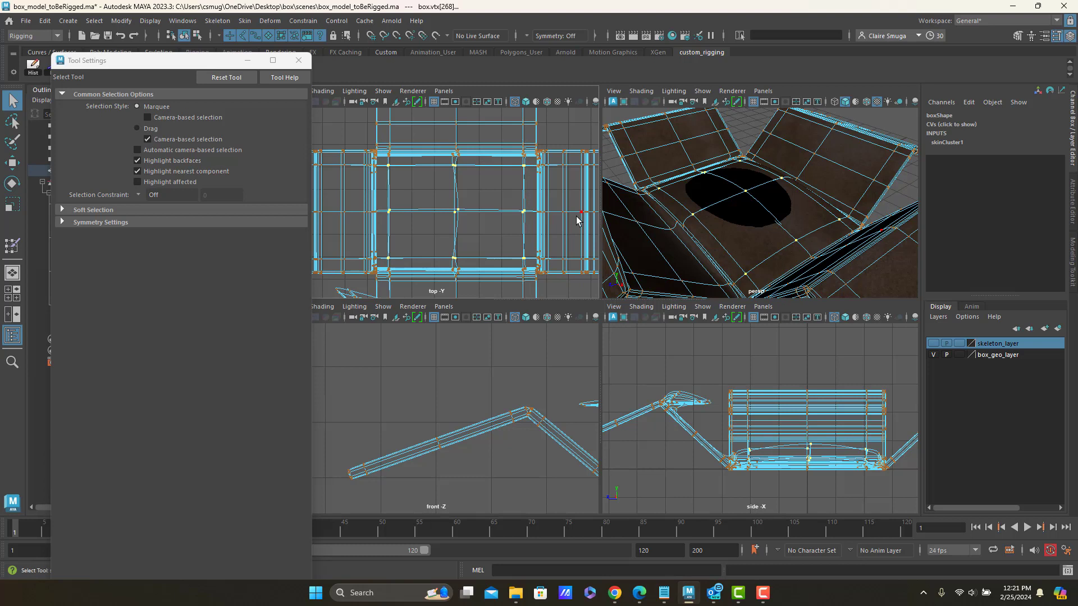
pyautogui.hotkey('shift', '.')
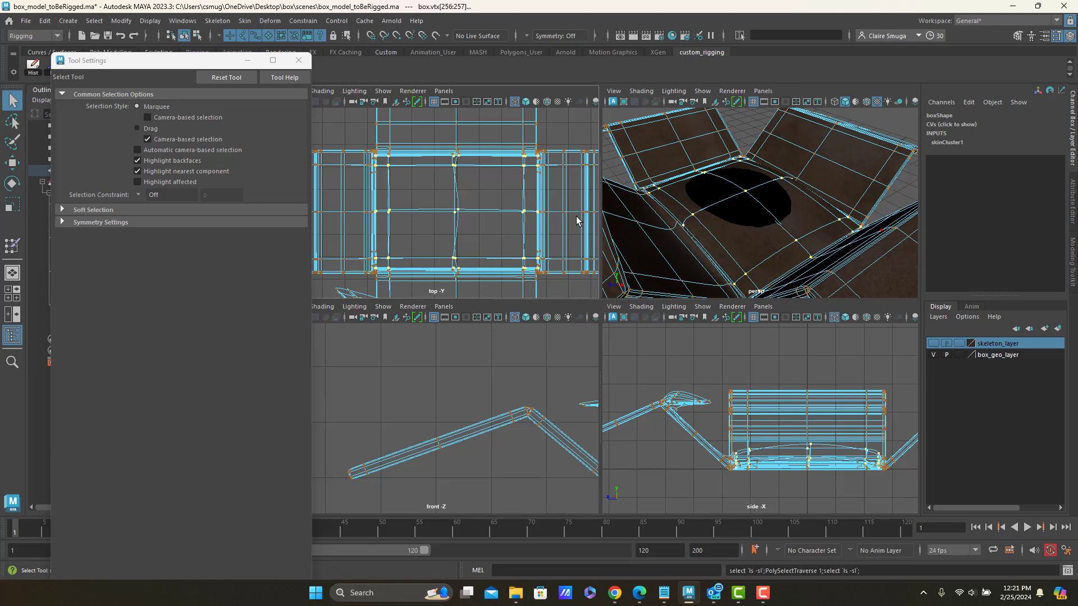
pyautogui.hotkey('shift', '.')
# Flood the selected bottom vertices with a weight of 1 for ROOT_JT and leave weight painting
pyautogui.rightClick(489, 188)
pyautogui.moveTo(489, 187); pyautogui.dragTo(429, 168, button='right')
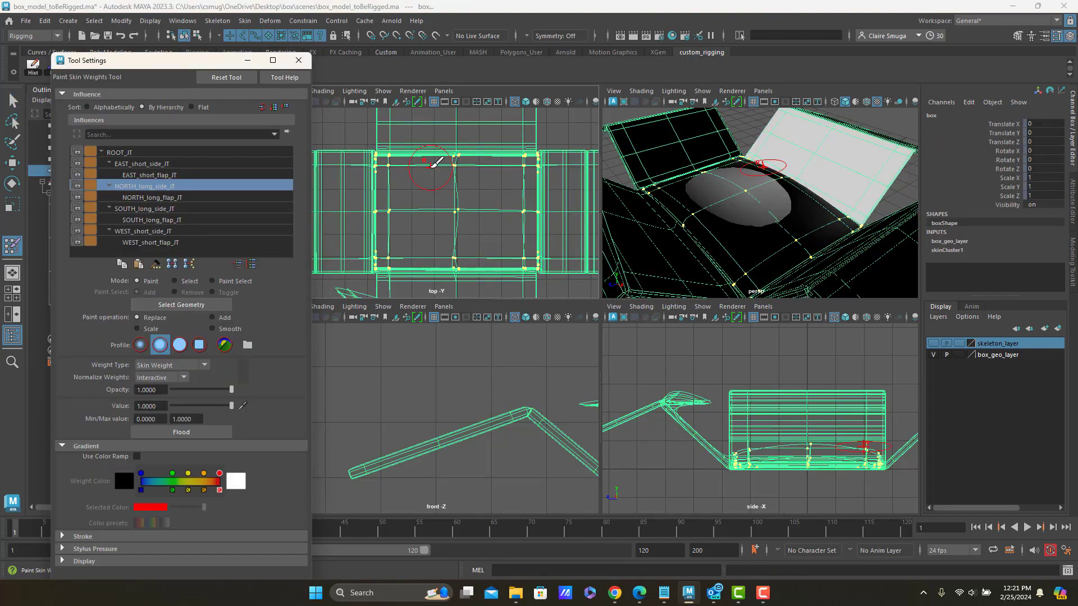
pyautogui.click(129, 154)
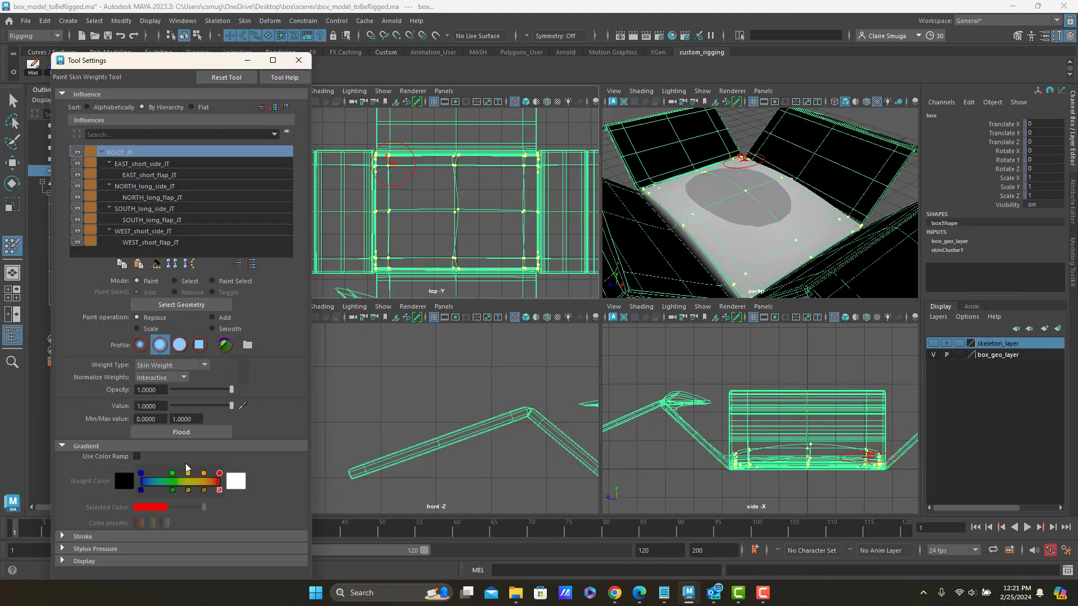
pyautogui.click(185, 433)
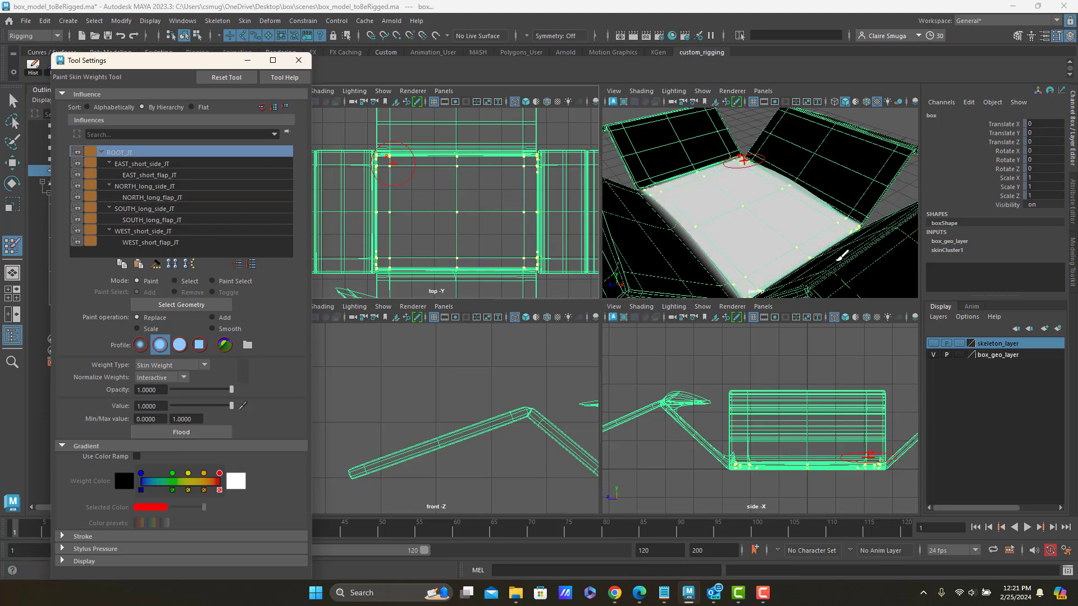
pyautogui.keyDown('alt'); pyautogui.moveTo(842, 255); pyautogui.dragTo(919, 206); pyautogui.keyUp('alt')
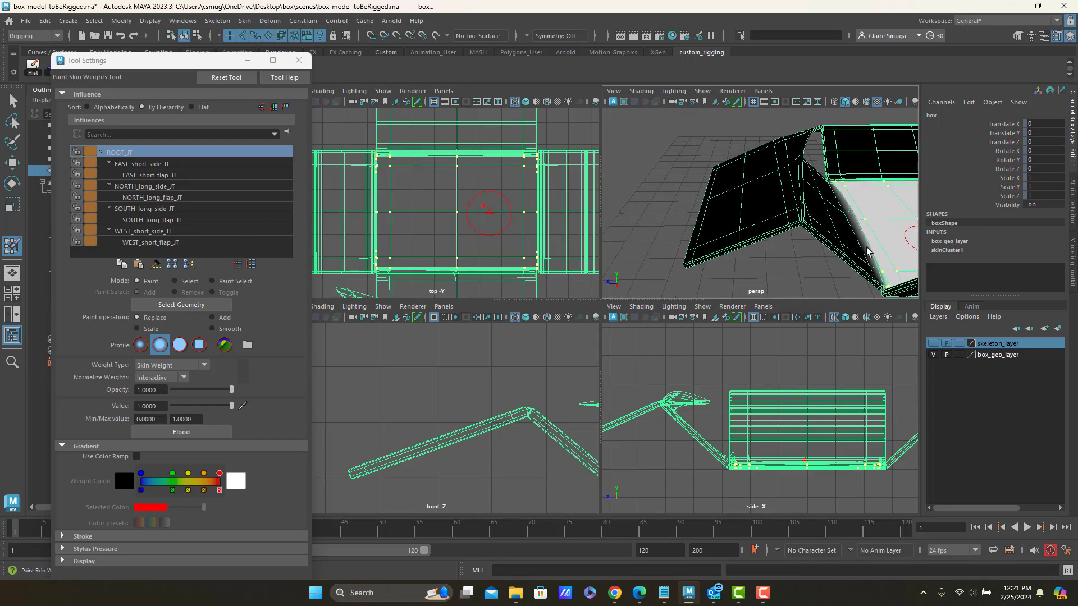
pyautogui.keyDown('alt'); pyautogui.moveTo(848, 226); pyautogui.dragTo(738, 227); pyautogui.keyUp('alt')
pyautogui.press('q')
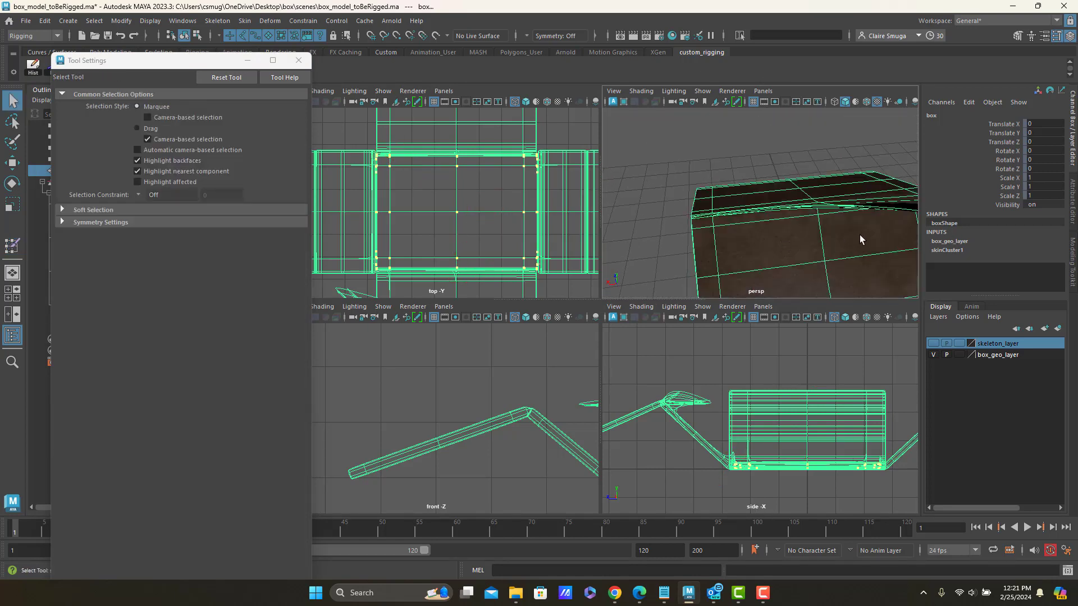
# Select the stretched vertices at the corner between the south side and its flap in vertex mode
pyautogui.moveTo(861, 235)
pyautogui.keyDown('alt'); pyautogui.mouseDown()
pyautogui.moveTo(763, 203)
pyautogui.moveTo(734, 217)
pyautogui.moveTo(769, 218)
pyautogui.mouseUp(); pyautogui.keyUp('alt')
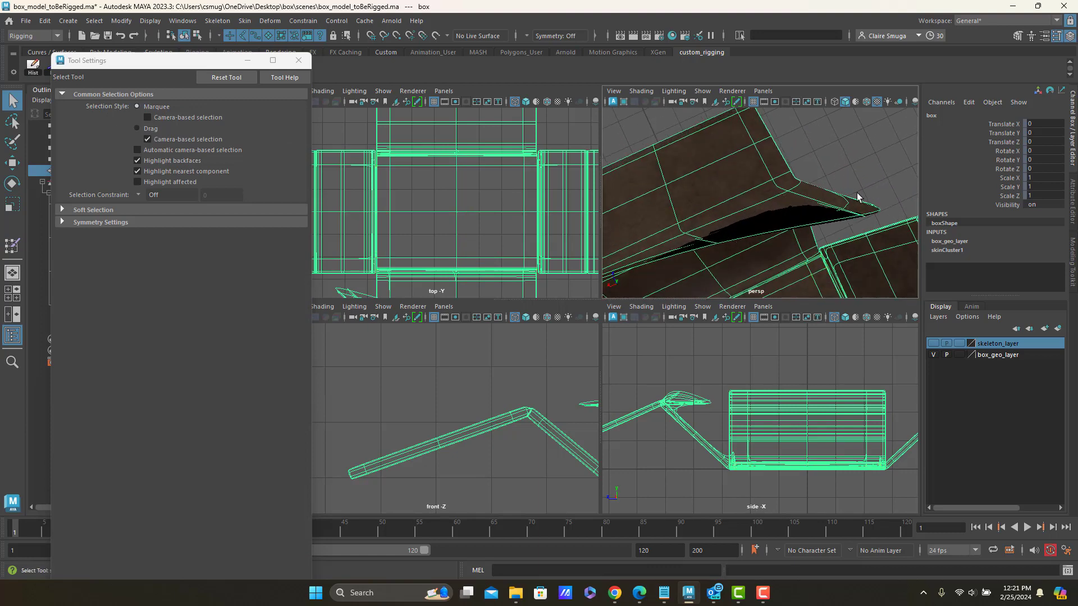
pyautogui.moveTo(839, 216); pyautogui.dragTo(796, 215, button='right')
pyautogui.moveTo(836, 178)
pyautogui.mouseDown()
pyautogui.moveTo(890, 221)
pyautogui.moveTo(714, 146)
pyautogui.moveTo(716, 169)
pyautogui.moveTo(740, 168)
pyautogui.mouseUp()
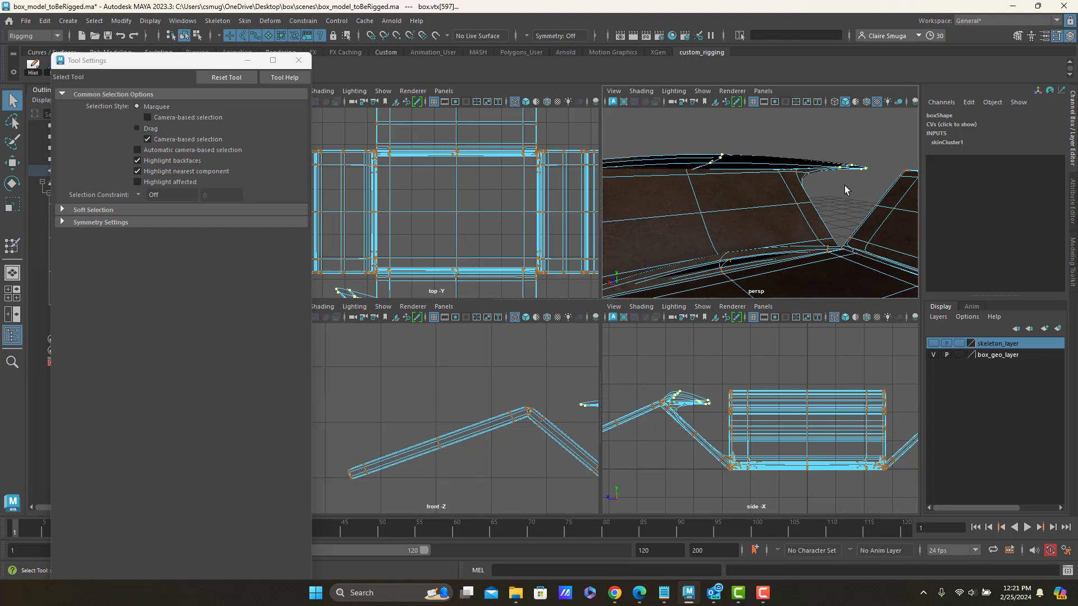
pyautogui.keyDown('alt'); pyautogui.moveTo(845, 185); pyautogui.dragTo(698, 180); pyautogui.keyUp('alt')
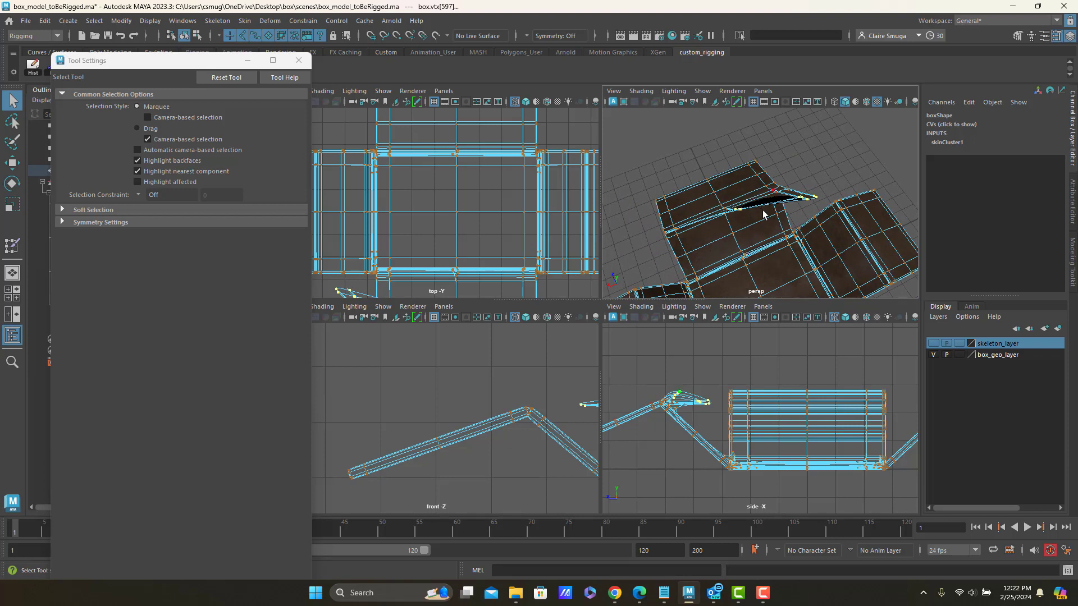
pyautogui.keyDown('alt'); pyautogui.moveTo(763, 214); pyautogui.dragTo(865, 197); pyautogui.keyUp('alt')
pyautogui.press('super')
pyautogui.click(850, 217)
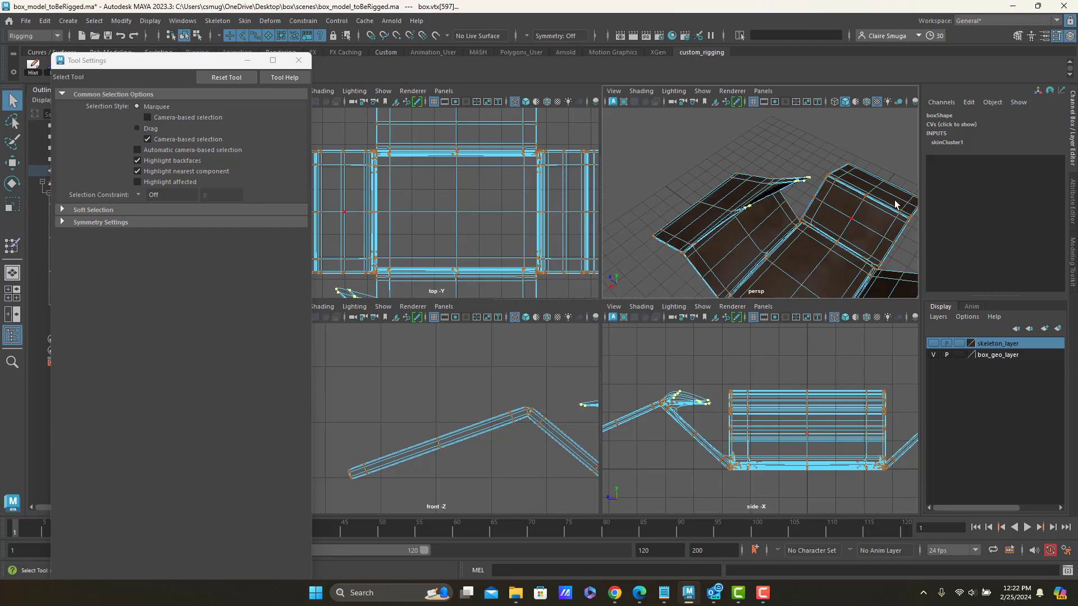
pyautogui.keyDown('alt'); pyautogui.moveTo(834, 204); pyautogui.dragTo(867, 191); pyautogui.keyUp('alt')
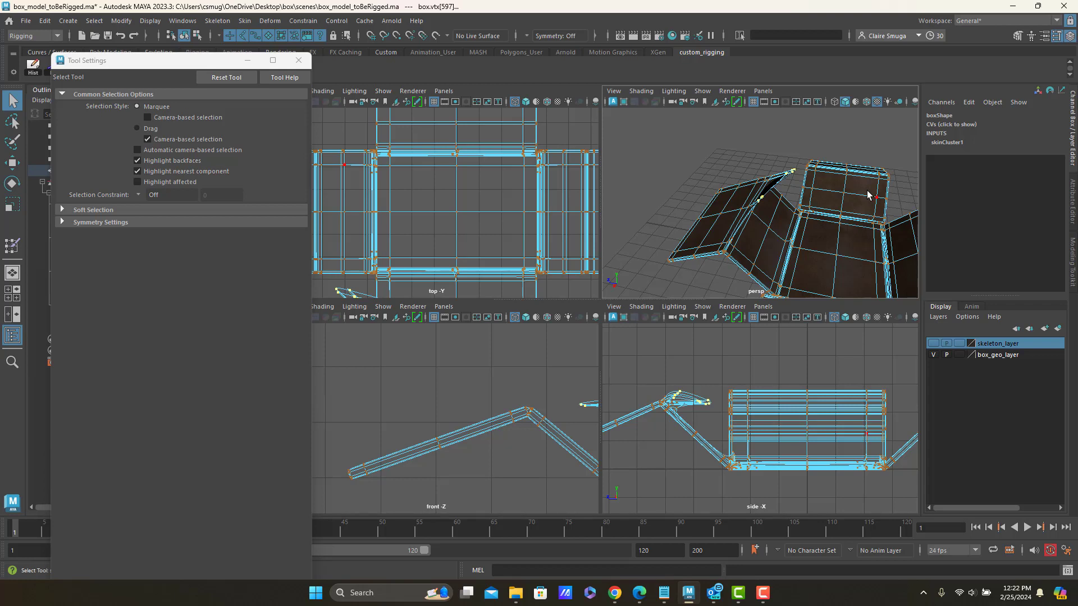
# Close the tool settings and open the Component Editor for the selected vertices, keeping the perspective view uncovered
pyautogui.click(298, 61)
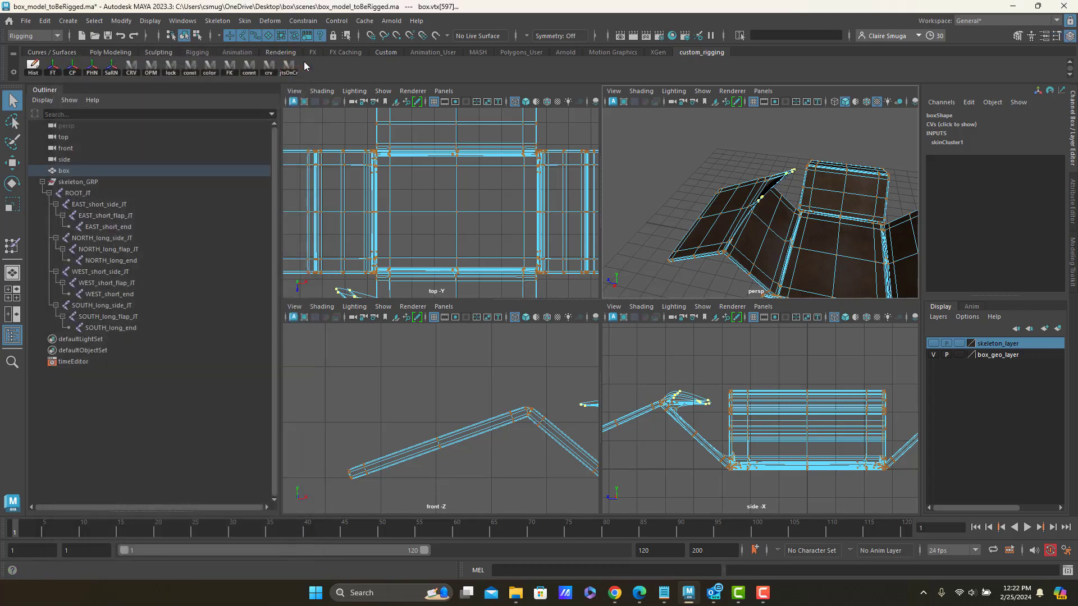
pyautogui.click(183, 20)
pyautogui.moveTo(184, 78)
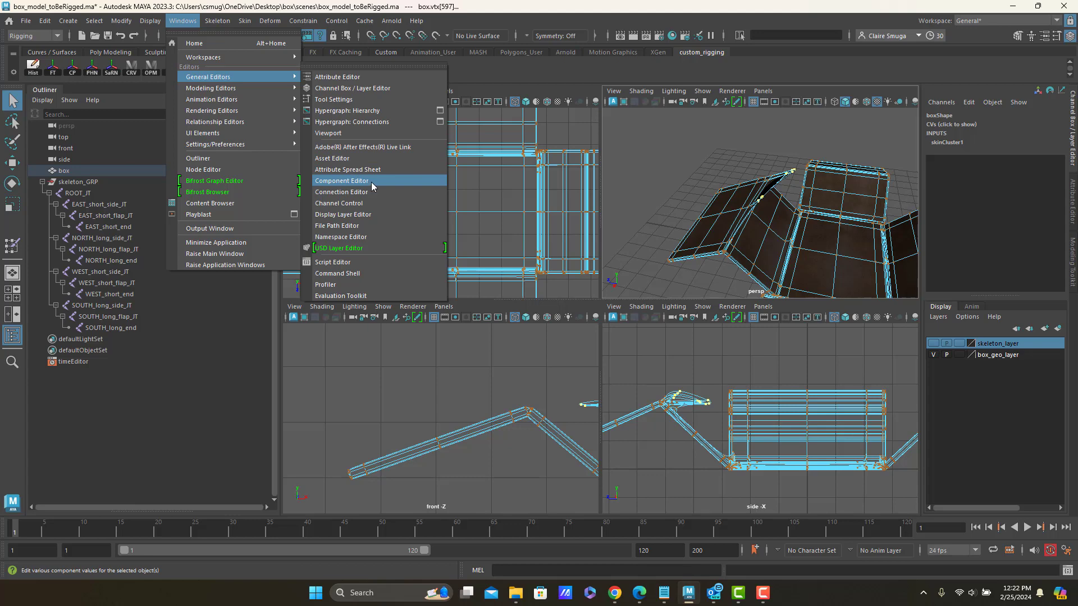
pyautogui.click(372, 182)
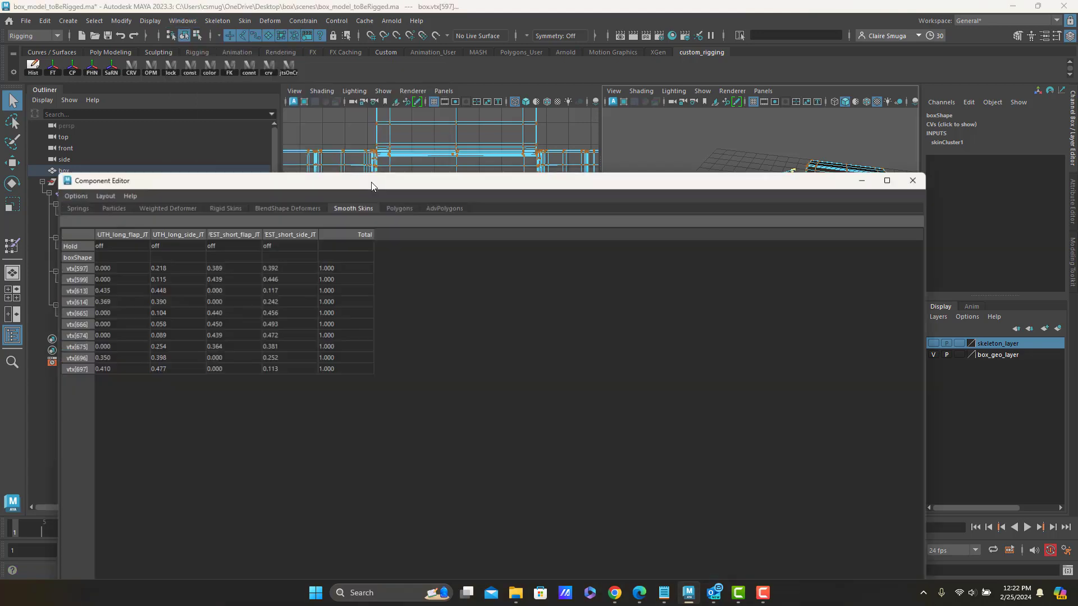
pyautogui.moveTo(372, 185); pyautogui.dragTo(378, 109)
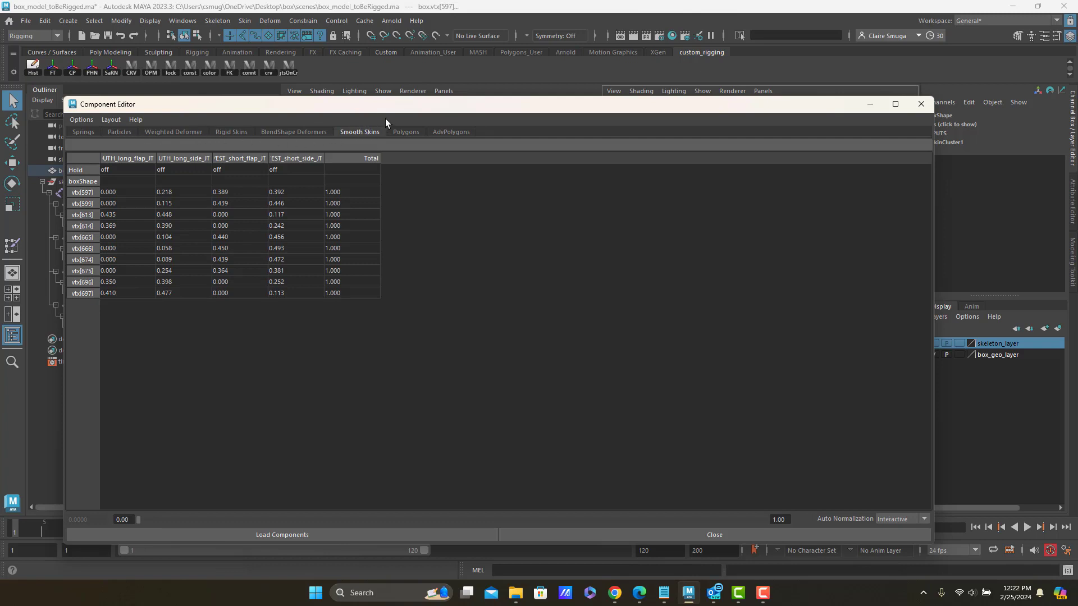
pyautogui.moveTo(391, 108); pyautogui.dragTo(440, 218)
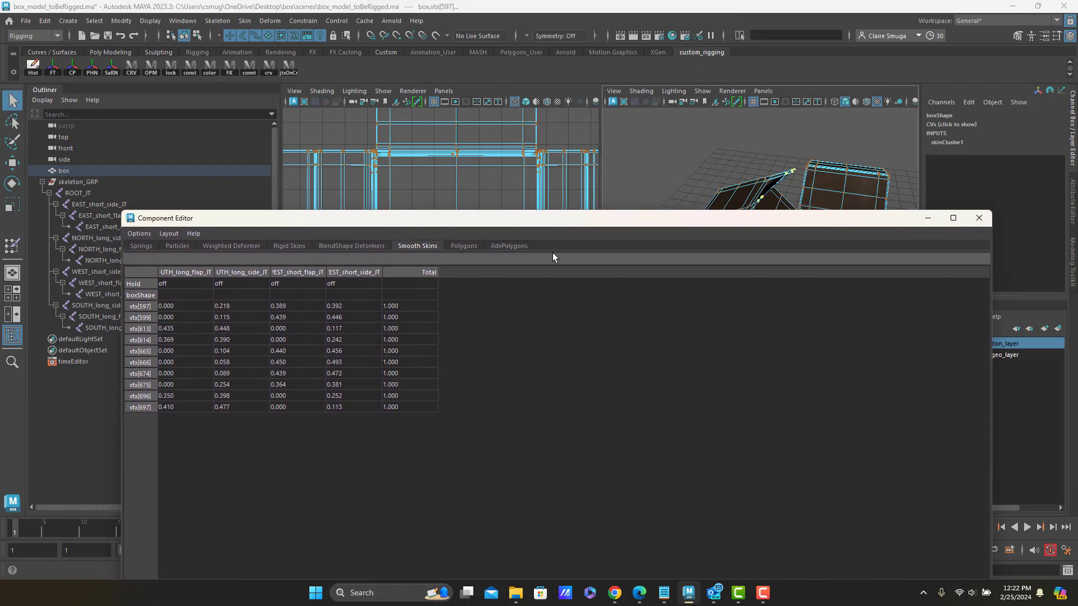
# Set the smooth skin weights of WEST_short_flap_JT and WEST_short_side_JT to 0 for all selected vertices
pyautogui.keyDown('alt'); pyautogui.moveTo(757, 179); pyautogui.dragTo(746, 138, button='middle'); pyautogui.keyUp('alt')
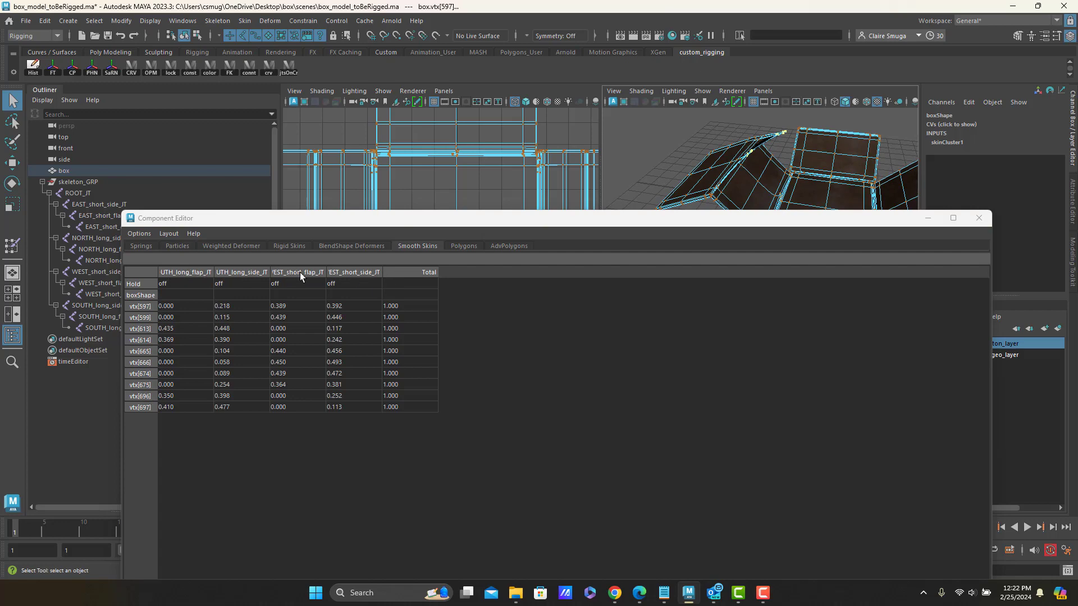
pyautogui.keyDown('alt'); pyautogui.moveTo(753, 138); pyautogui.dragTo(734, 170); pyautogui.keyUp('alt')
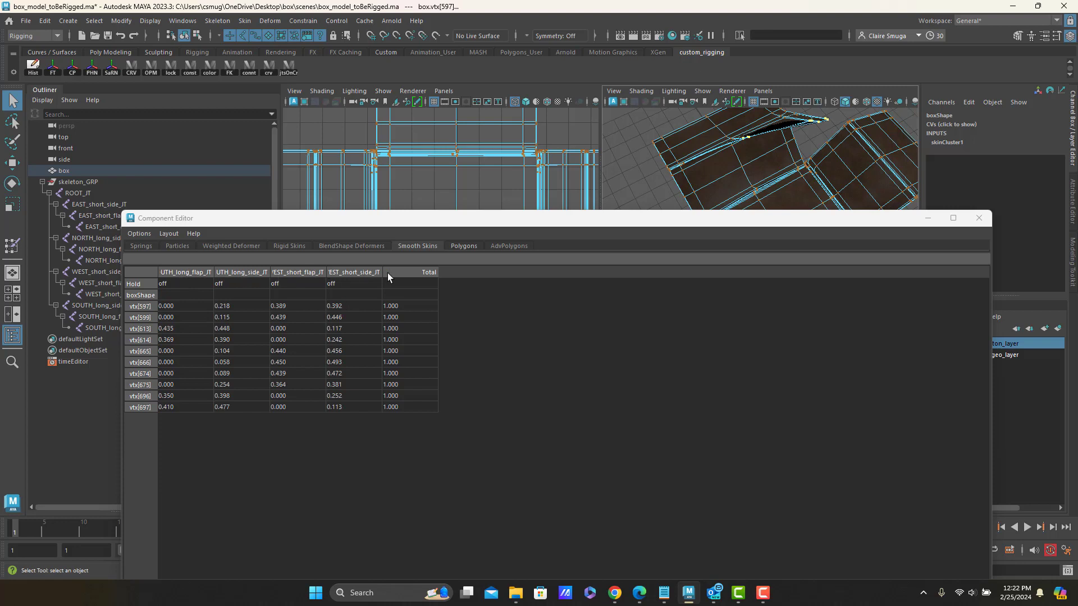
pyautogui.moveTo(296, 304); pyautogui.dragTo(343, 411)
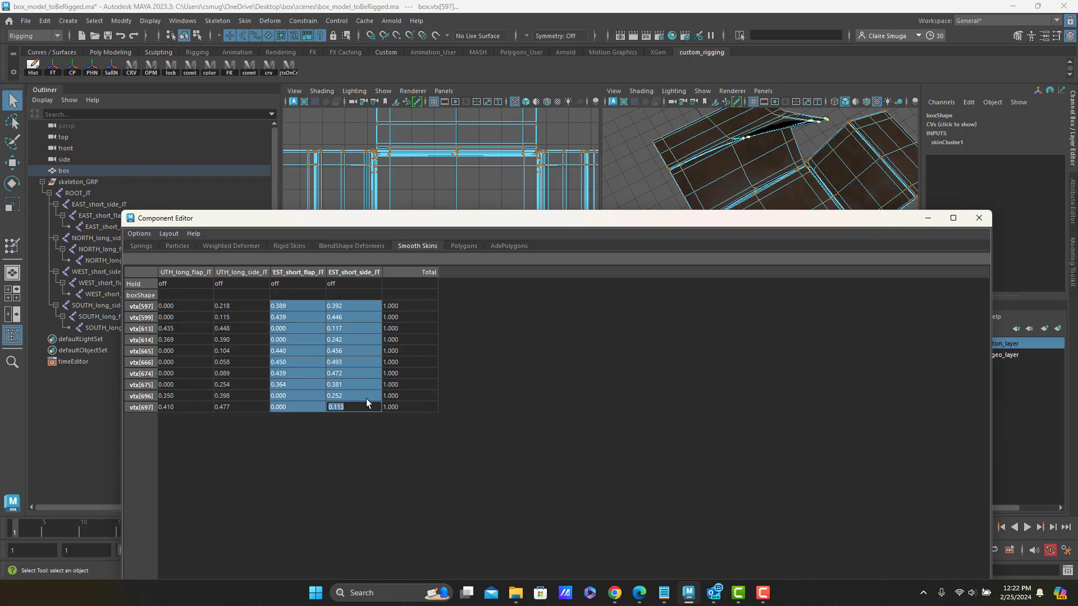
pyautogui.write('0')
pyautogui.press('Return')
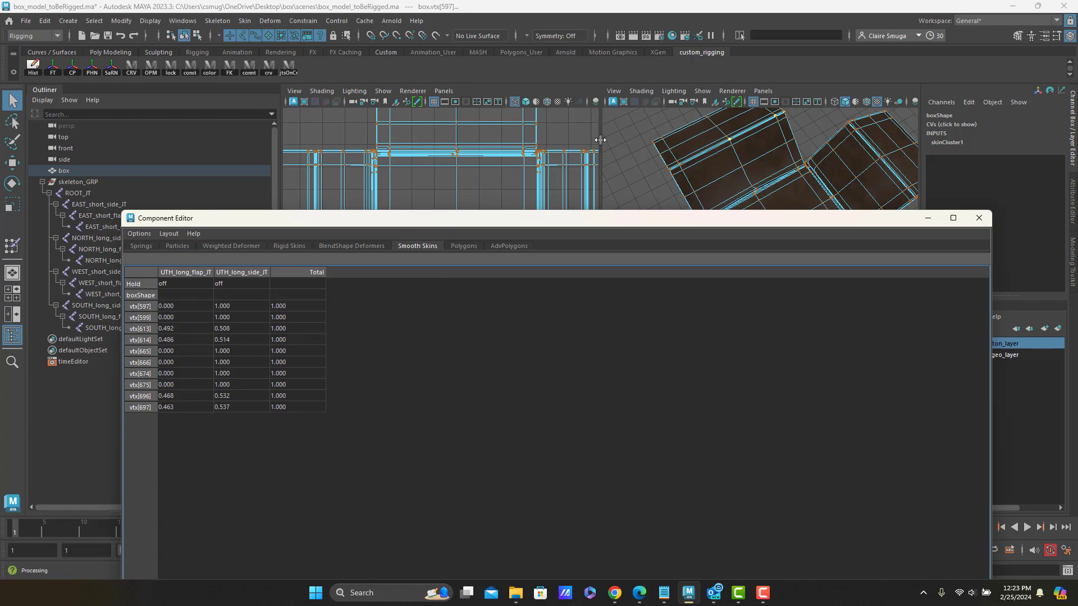
# Select the stretched vertices at the middle of the crease between the box bottom and the south side
pyautogui.keyDown('alt'); pyautogui.moveTo(786, 175); pyautogui.dragTo(736, 119); pyautogui.keyUp('alt')
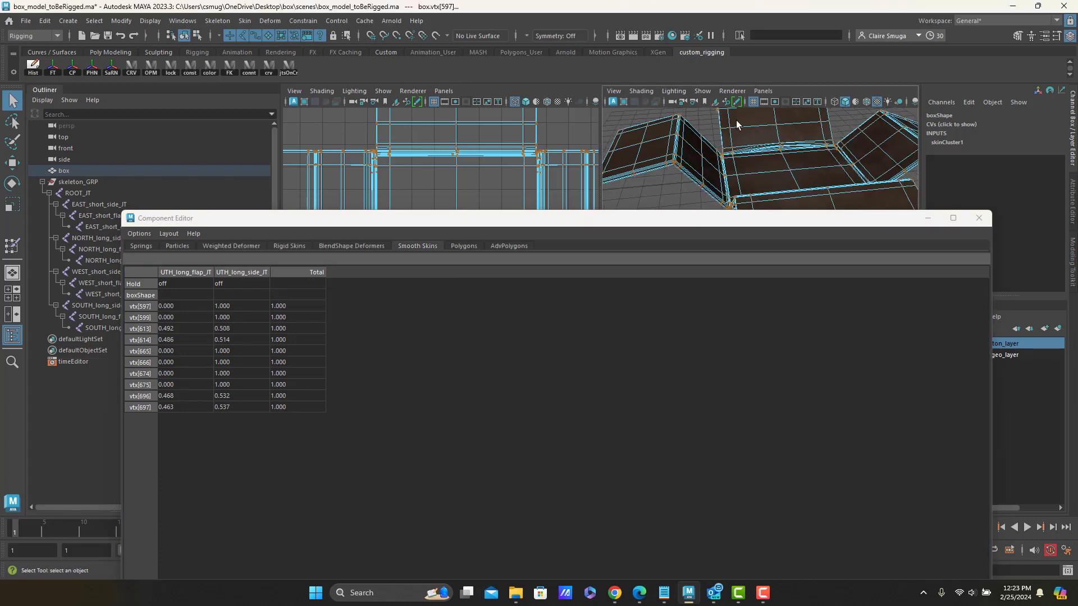
pyautogui.keyDown('alt'); pyautogui.moveTo(736, 120); pyautogui.dragTo(837, 134, button='right'); pyautogui.keyUp('alt')
pyautogui.keyDown('alt'); pyautogui.moveTo(837, 134); pyautogui.dragTo(790, 209, button='middle'); pyautogui.keyUp('alt')
pyautogui.keyDown('alt'); pyautogui.moveTo(785, 192); pyautogui.dragTo(615, 168); pyautogui.keyUp('alt')
pyautogui.moveTo(851, 167)
pyautogui.keyDown('alt'); pyautogui.mouseDown()
pyautogui.moveTo(821, 169)
pyautogui.moveTo(833, 166)
pyautogui.mouseUp(); pyautogui.keyUp('alt')
pyautogui.keyDown('alt'); pyautogui.moveTo(833, 166); pyautogui.dragTo(843, 156, button='right'); pyautogui.keyUp('alt')
pyautogui.keyDown('alt'); pyautogui.moveTo(840, 131); pyautogui.dragTo(831, 147, button='middle'); pyautogui.keyUp('alt')
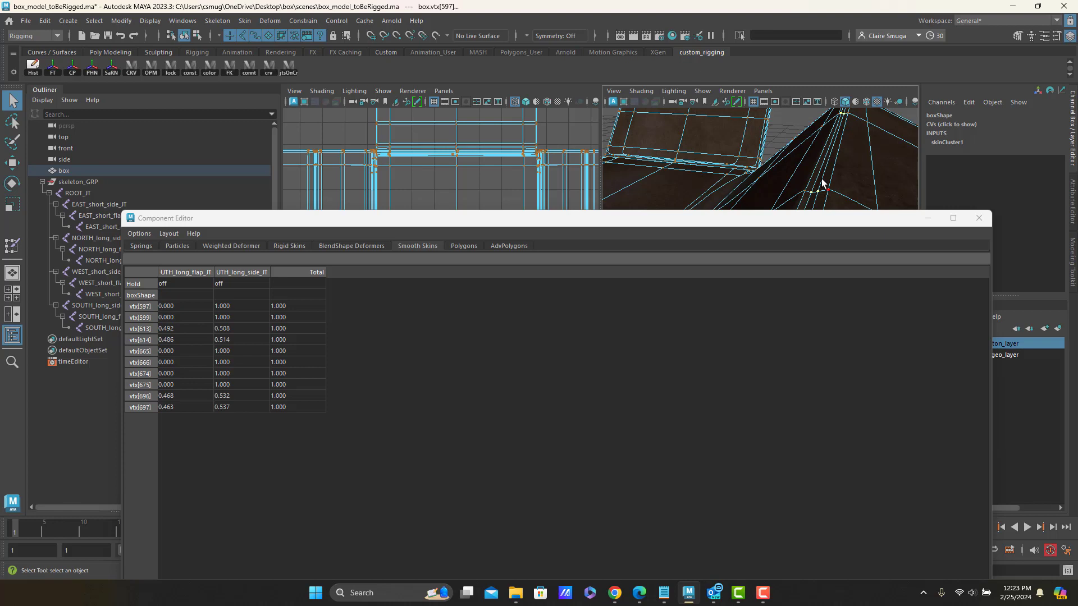
pyautogui.keyDown('alt'); pyautogui.moveTo(830, 185); pyautogui.dragTo(846, 149); pyautogui.keyUp('alt')
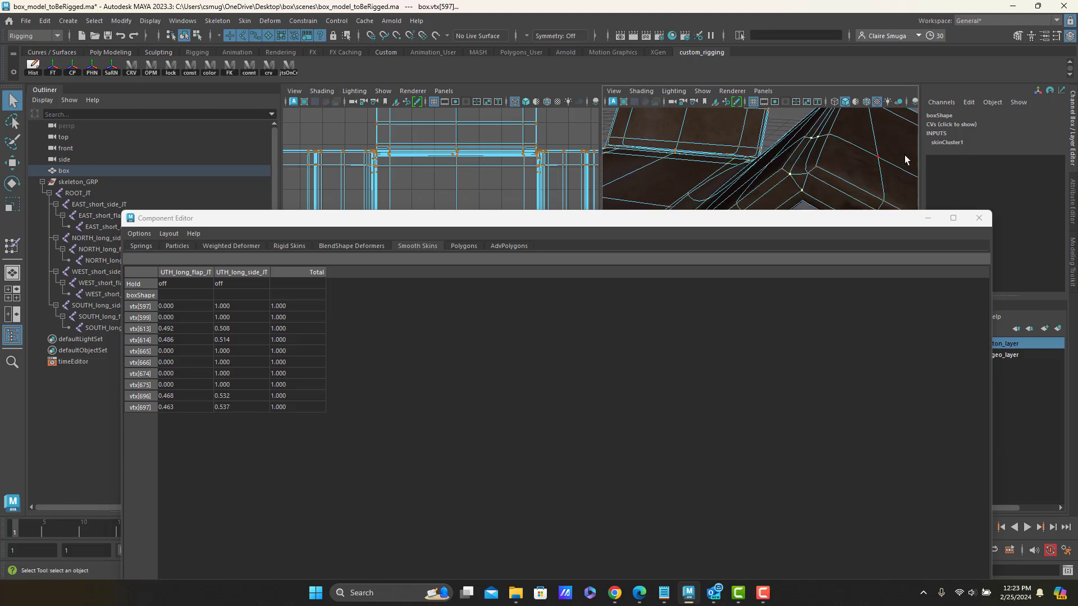
pyautogui.keyDown('alt'); pyautogui.moveTo(807, 166); pyautogui.dragTo(863, 133); pyautogui.keyUp('alt')
pyautogui.keyDown('alt'); pyautogui.moveTo(846, 135); pyautogui.dragTo(710, 194, button='middle'); pyautogui.keyUp('alt')
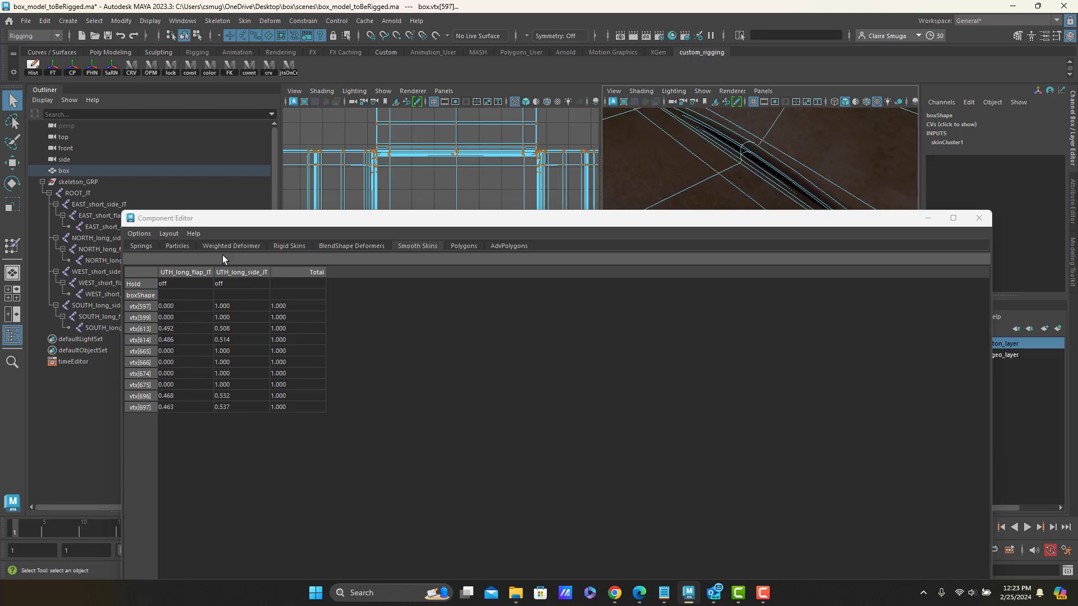
pyautogui.keyDown('alt'); pyautogui.moveTo(756, 147); pyautogui.dragTo(729, 152, button='middle'); pyautogui.keyUp('alt')
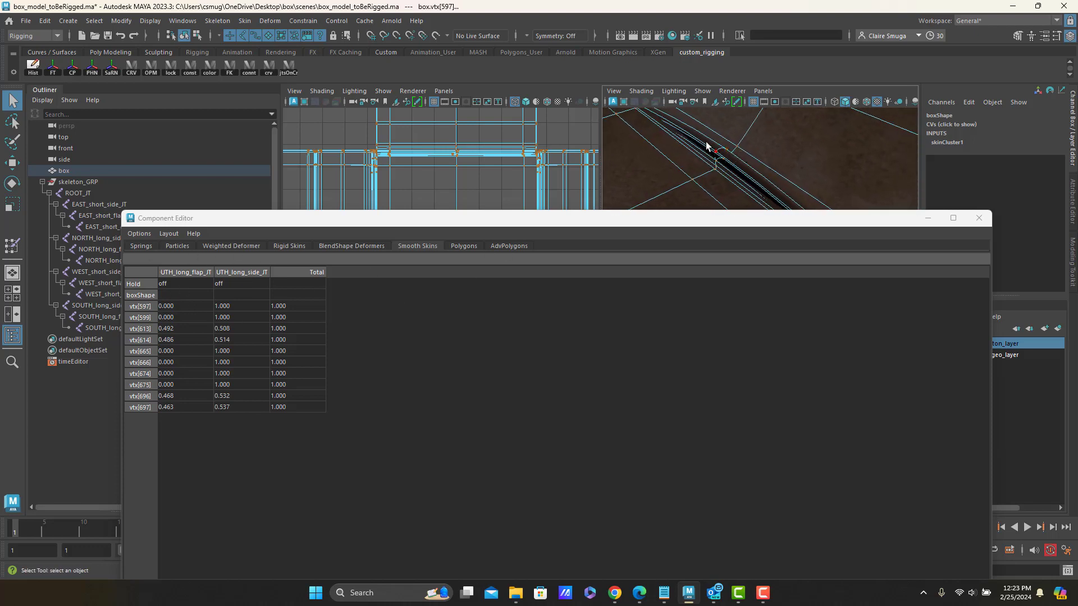
pyautogui.moveTo(706, 142); pyautogui.dragTo(720, 157)
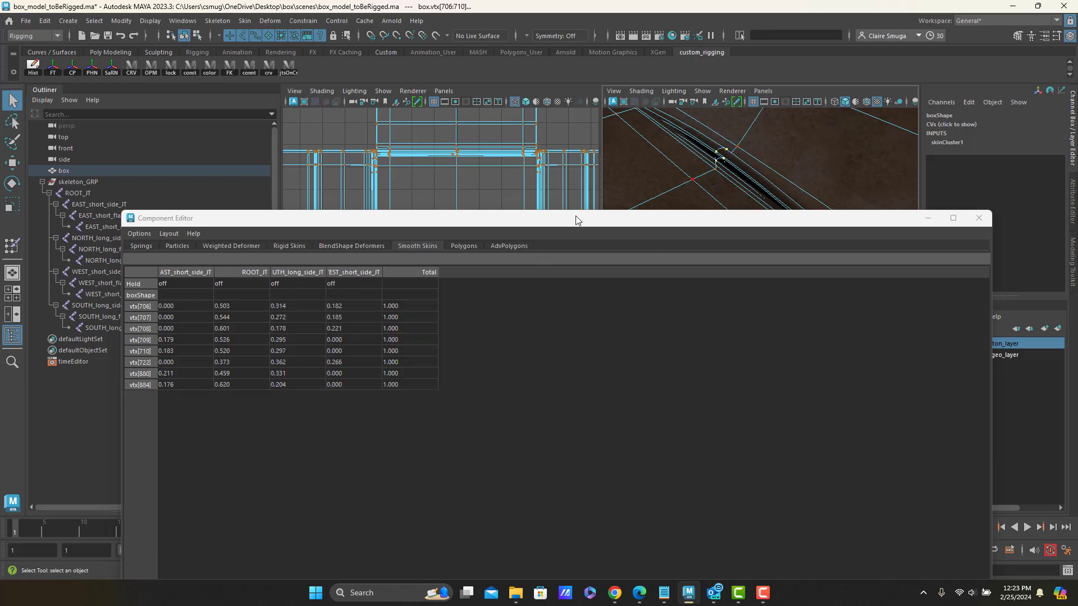
# Set the smooth skin weights of WEST_short_side_JT and EAST_short_side_JT to 0 for all selected south crease vertices
pyautogui.keyDown('alt'); pyautogui.moveTo(766, 159); pyautogui.dragTo(661, 130, button='right'); pyautogui.keyUp('alt')
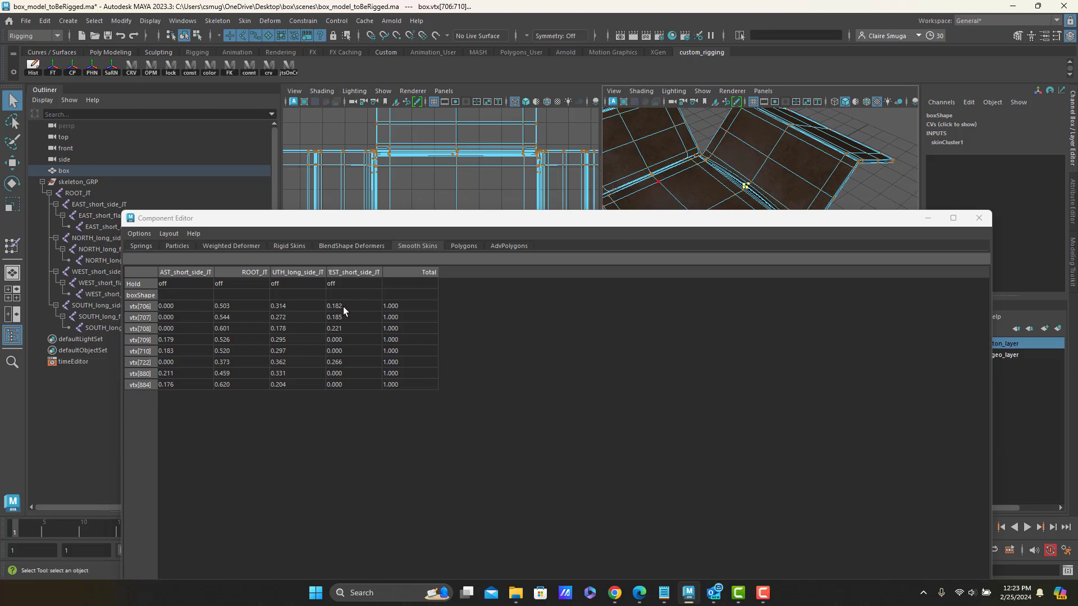
pyautogui.moveTo(343, 310); pyautogui.dragTo(343, 384)
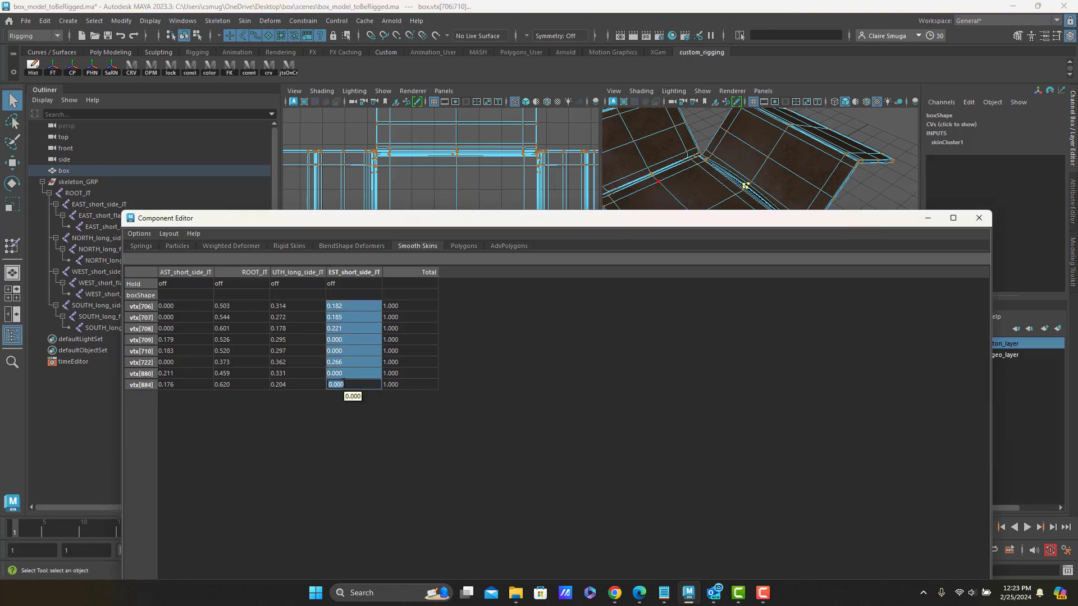
pyautogui.write('0')
pyautogui.press('Return')
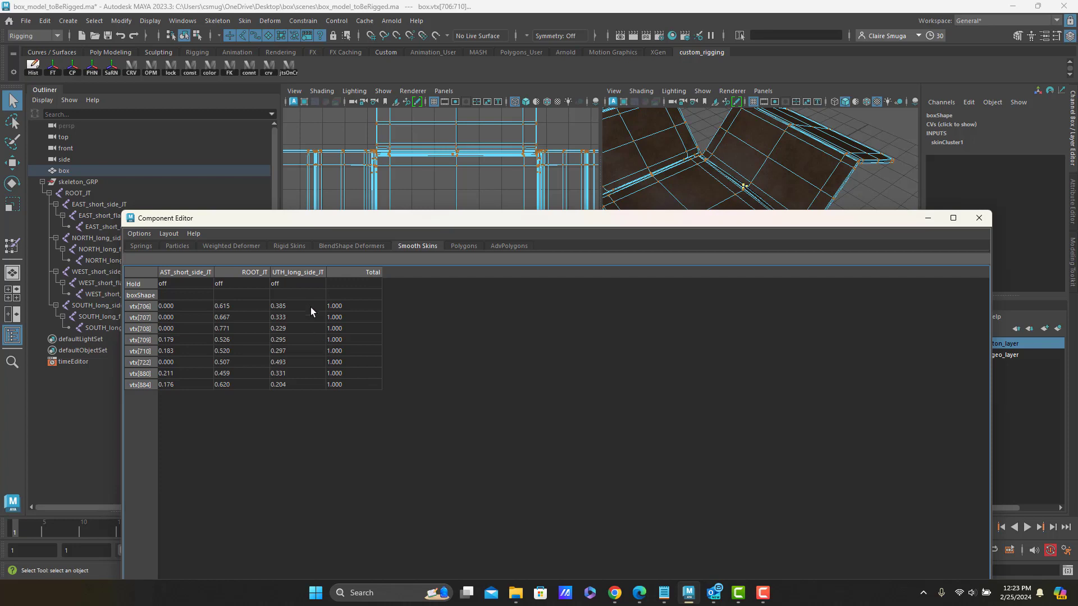
pyautogui.moveTo(211, 306); pyautogui.dragTo(174, 393)
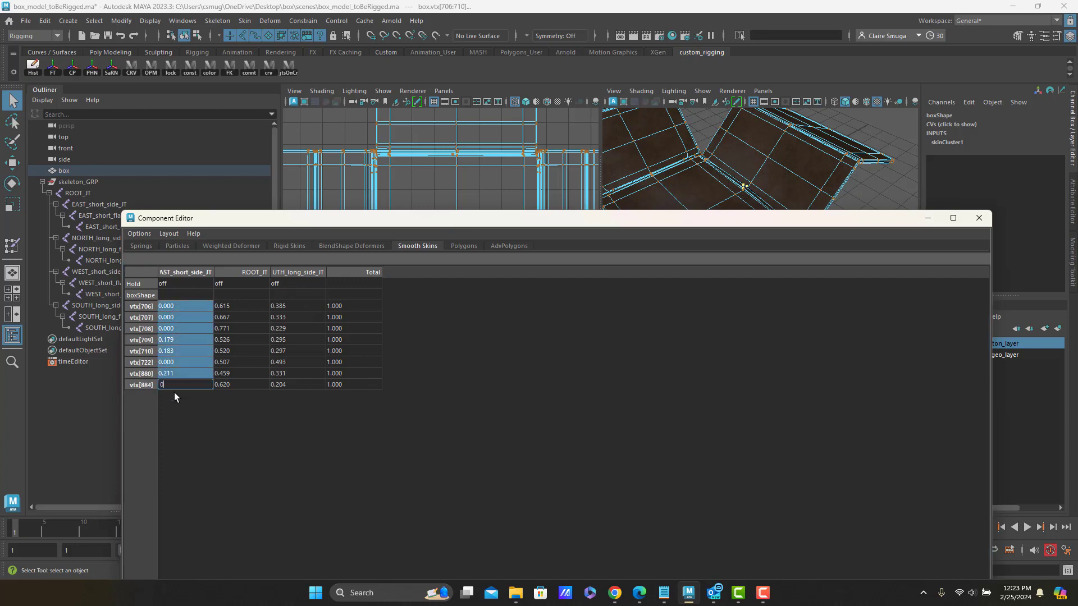
pyautogui.write('0')
pyautogui.press('Return')
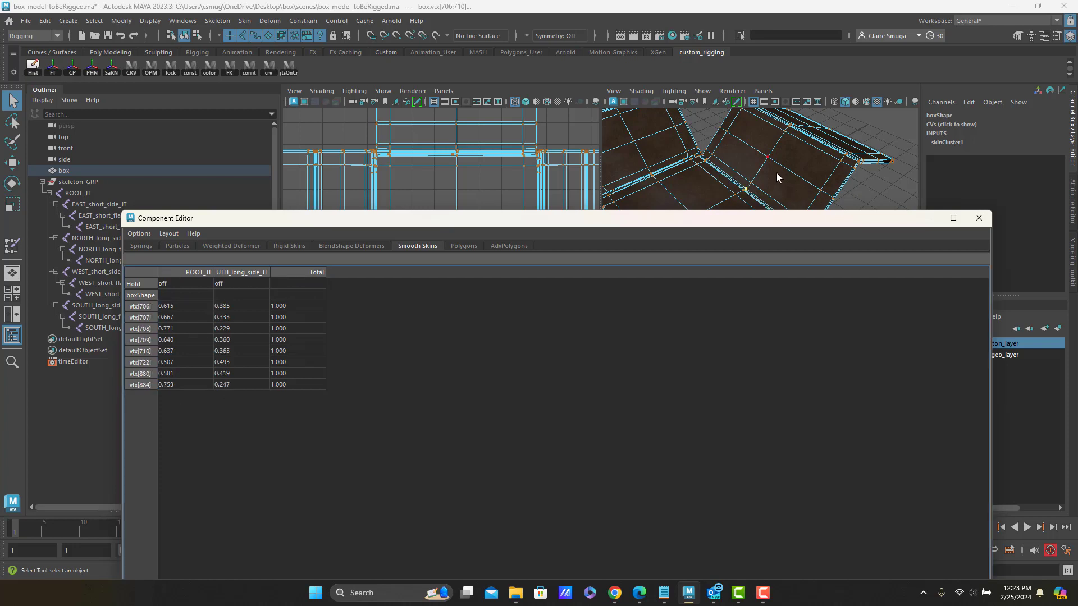
# Select the vertices on the south crease near its west end and set their WEST_short_side_JT weights to 0
pyautogui.keyDown('alt'); pyautogui.moveTo(777, 178); pyautogui.dragTo(645, 133, button='middle'); pyautogui.keyUp('alt')
pyautogui.keyDown('alt'); pyautogui.moveTo(658, 147); pyautogui.dragTo(707, 154); pyautogui.keyUp('alt')
pyautogui.keyDown('alt'); pyautogui.moveTo(713, 163); pyautogui.dragTo(795, 163, button='right'); pyautogui.keyUp('alt')
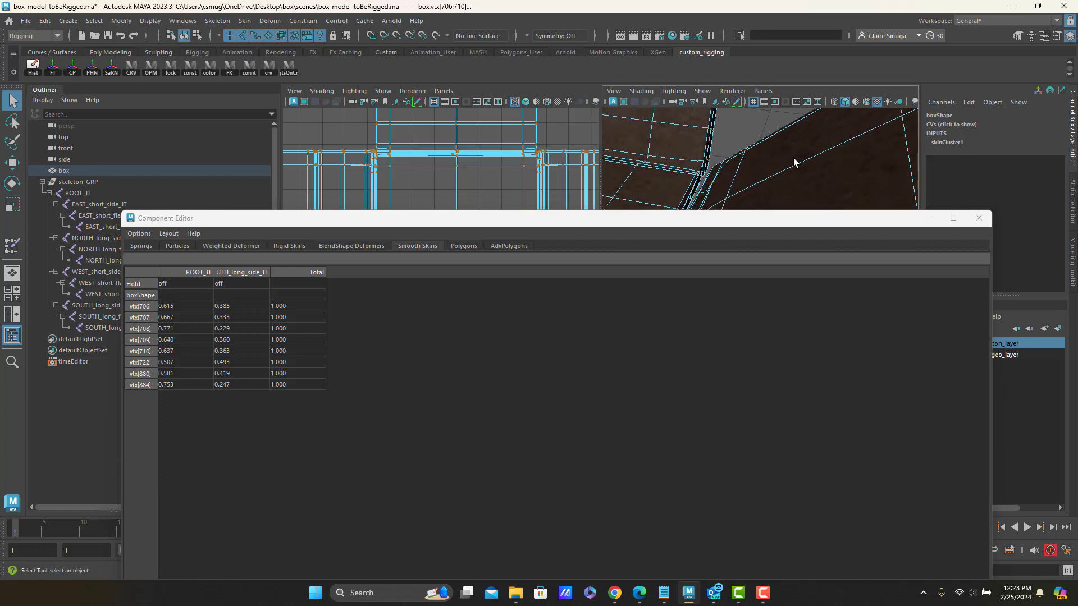
pyautogui.keyDown('alt'); pyautogui.moveTo(794, 162); pyautogui.dragTo(831, 165); pyautogui.keyUp('alt')
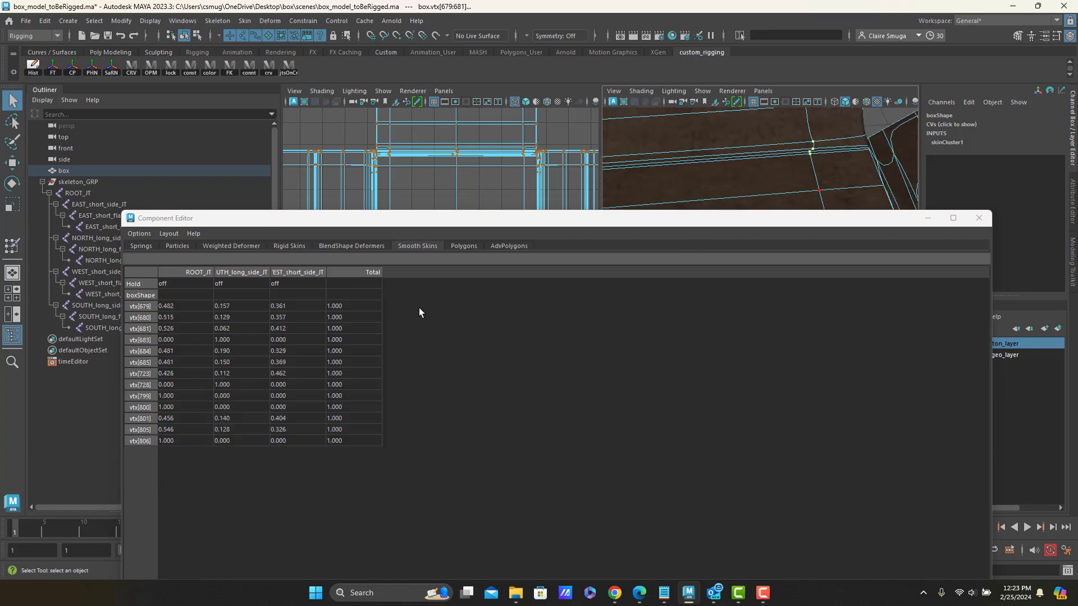
pyautogui.moveTo(301, 305); pyautogui.dragTo(302, 454)
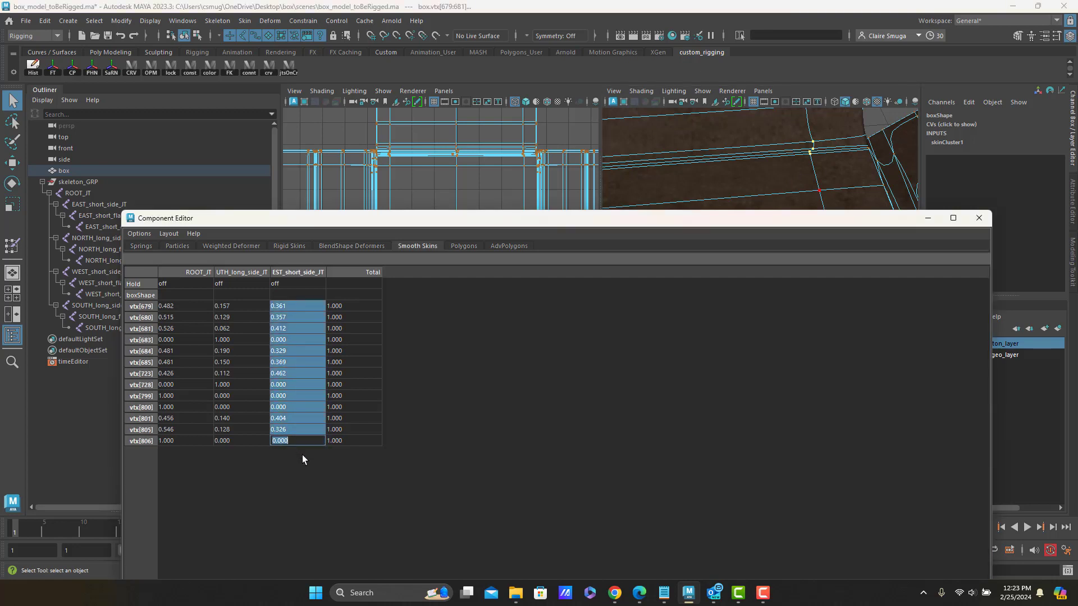
pyautogui.write('0')
pyautogui.press('Return')
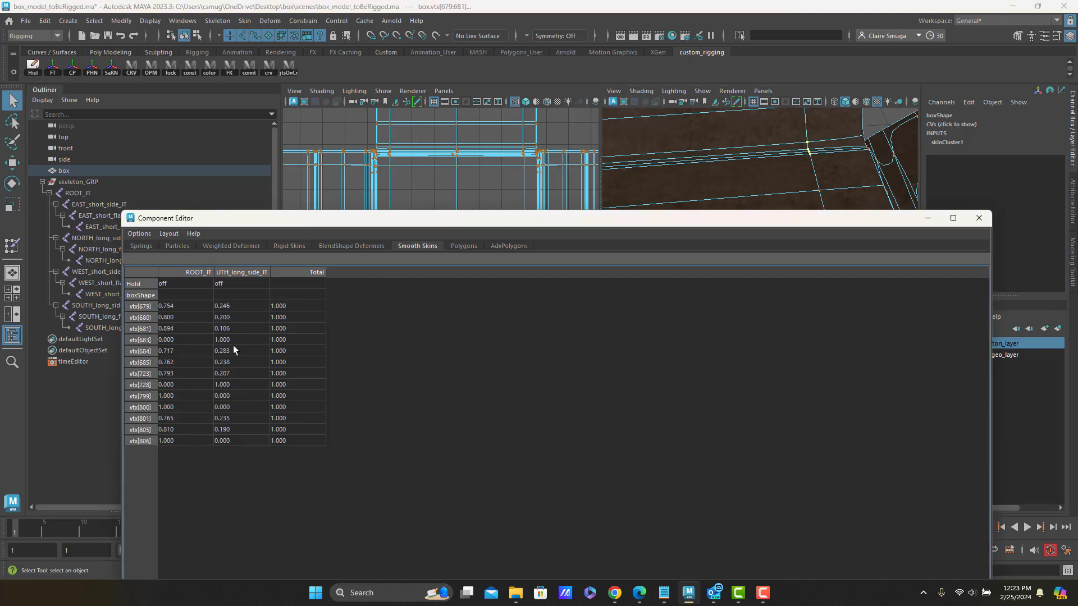
# Select the matching vertices near the east end of the south crease and set their EAST_short_side_JT weights to 0
pyautogui.keyDown('alt'); pyautogui.moveTo(729, 157); pyautogui.dragTo(946, 140, button='middle'); pyautogui.keyUp('alt')
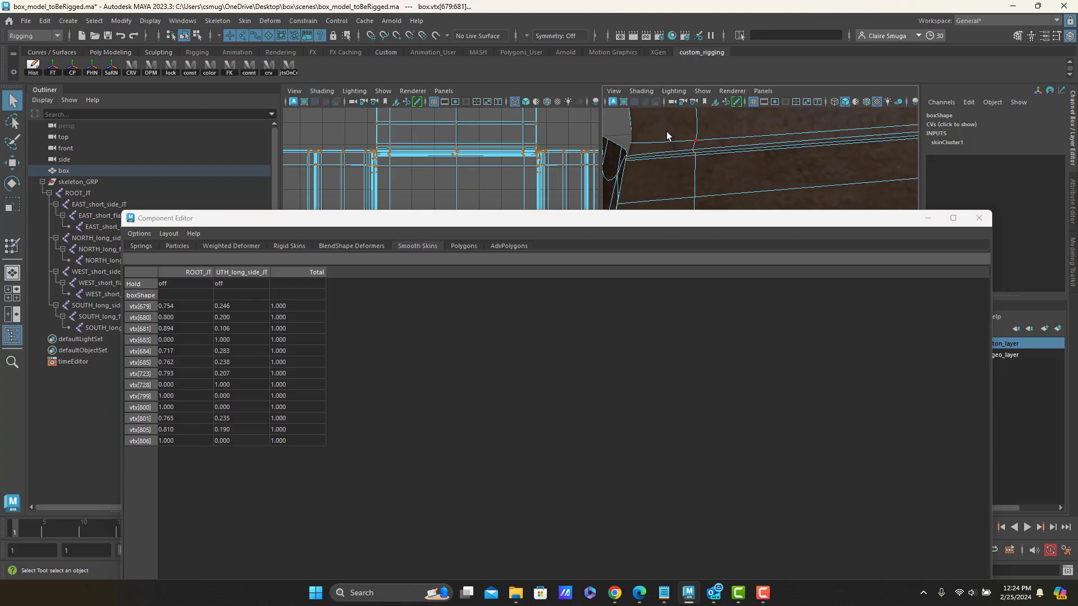
pyautogui.moveTo(667, 134); pyautogui.dragTo(715, 167)
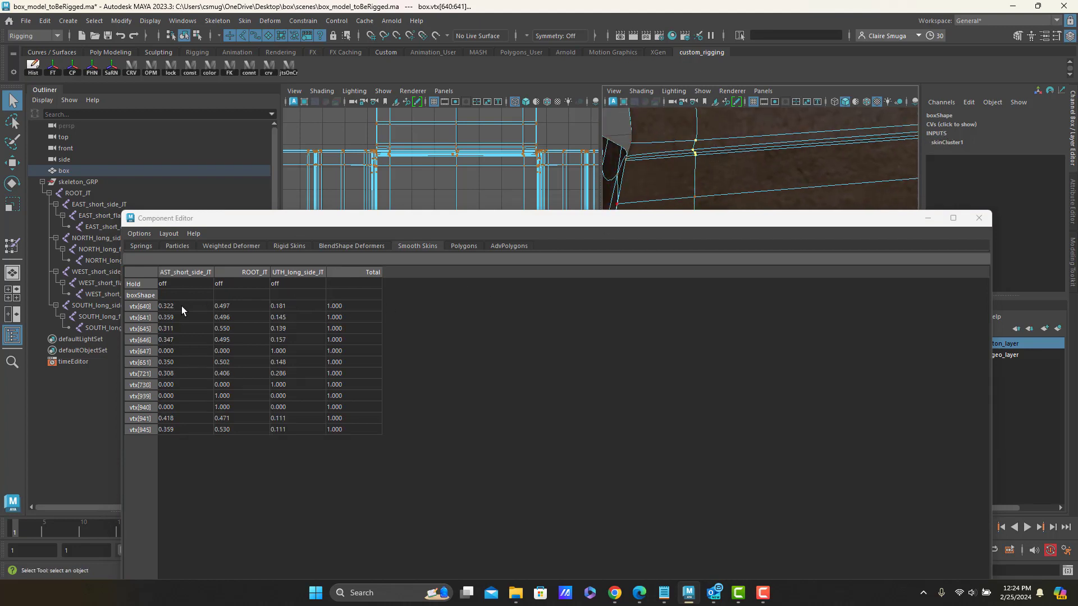
pyautogui.moveTo(180, 306); pyautogui.dragTo(187, 435)
pyautogui.write('0')
pyautogui.press('Return')
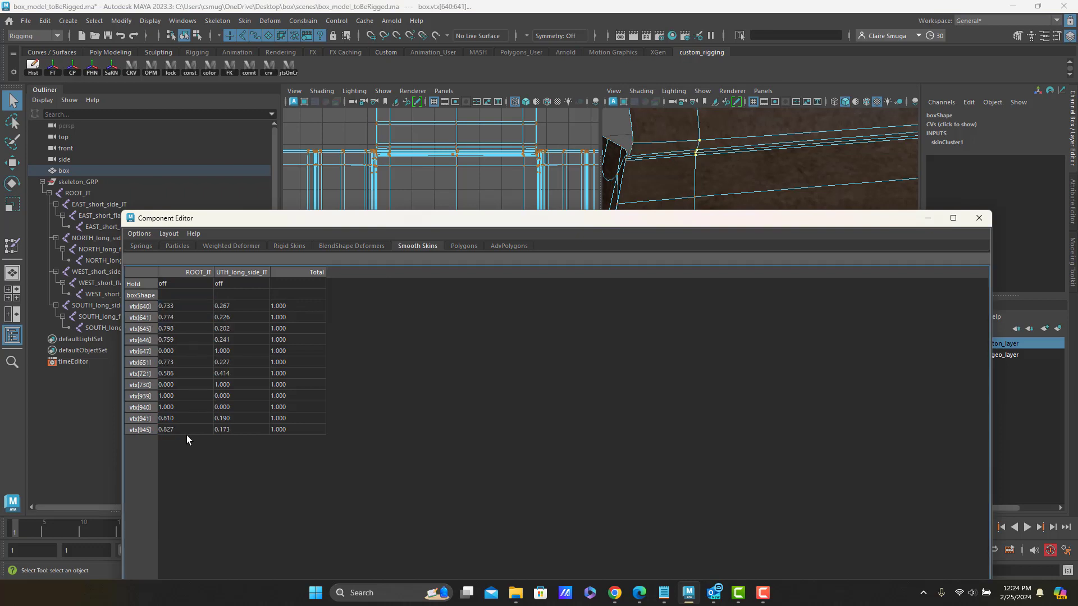
# Select the stretched vertices at the middle of the crease between the box bottom and the north side
pyautogui.keyDown('alt'); pyautogui.moveTo(749, 170); pyautogui.dragTo(766, 150); pyautogui.keyUp('alt')
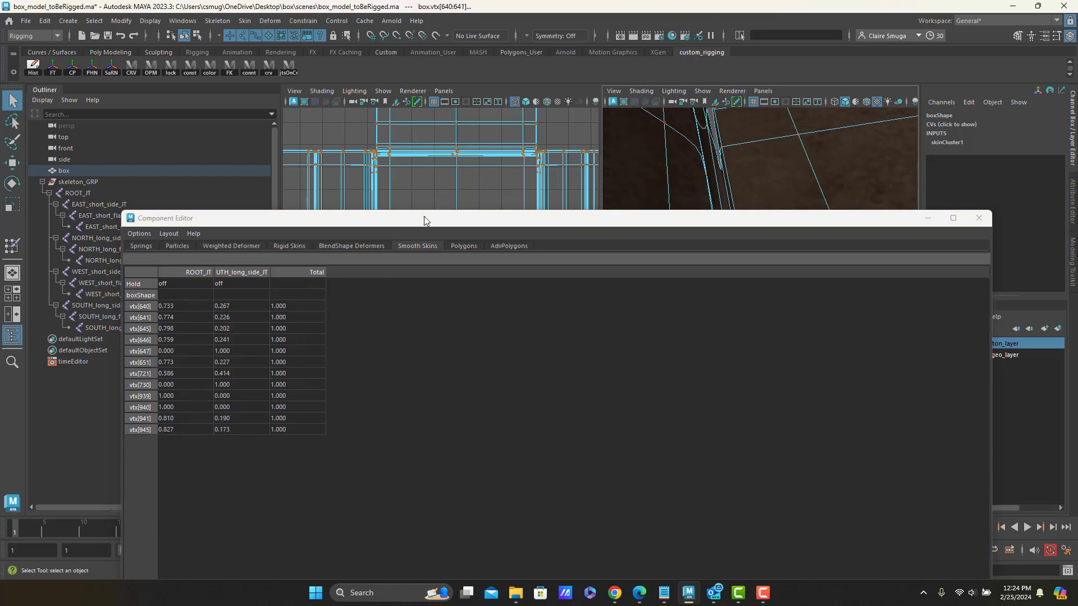
pyautogui.keyDown('alt'); pyautogui.moveTo(761, 152); pyautogui.dragTo(669, 126, button='right'); pyautogui.keyUp('alt')
pyautogui.keyDown('alt'); pyautogui.moveTo(781, 124); pyautogui.dragTo(695, 189, button='middle'); pyautogui.keyUp('alt')
pyautogui.keyDown('alt'); pyautogui.moveTo(695, 190); pyautogui.dragTo(842, 151); pyautogui.keyUp('alt')
pyautogui.keyDown('alt'); pyautogui.moveTo(830, 140); pyautogui.dragTo(686, 195, button='middle'); pyautogui.keyUp('alt')
pyautogui.keyDown('alt'); pyautogui.moveTo(686, 195); pyautogui.dragTo(798, 177); pyautogui.keyUp('alt')
pyautogui.scroll(6, 780, 160)
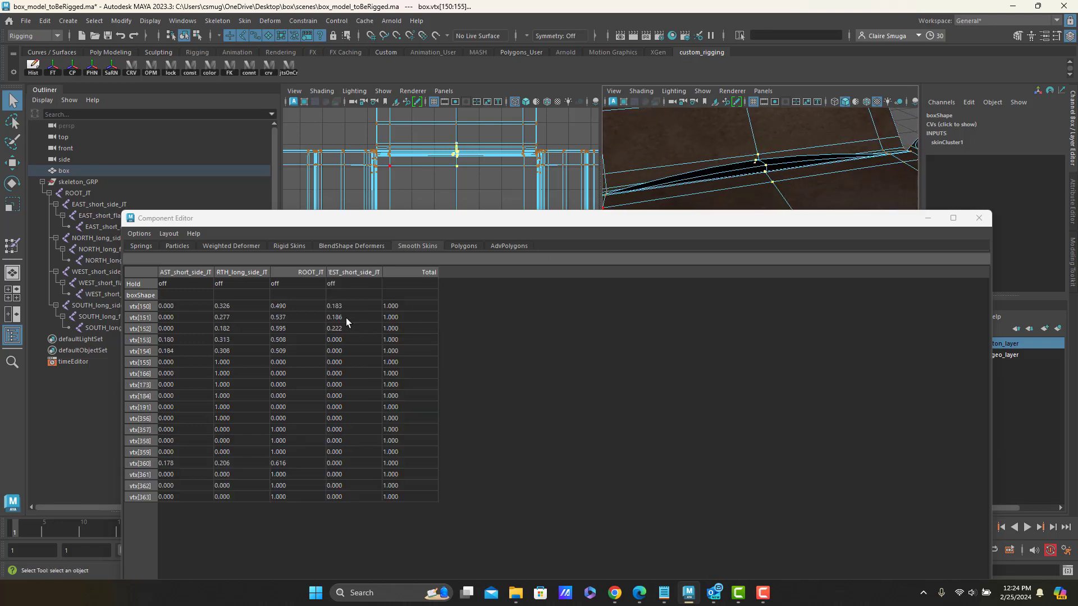
pyautogui.scroll(-5, 780, 153)
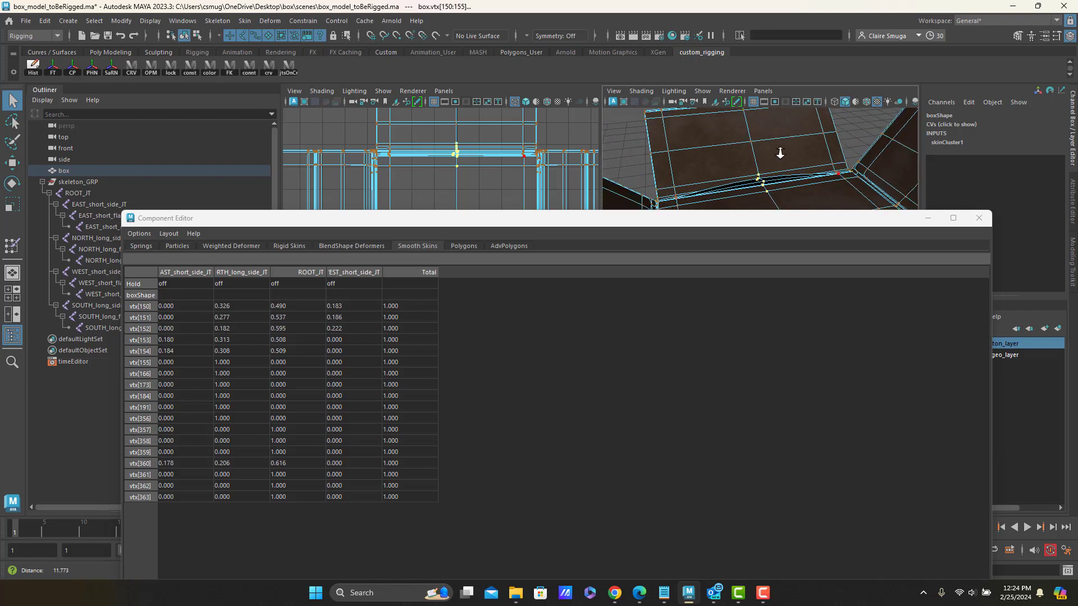
# Set the WEST_short_side_JT and EAST_short_side_JT weights to 0 for all selected north crease vertices
pyautogui.moveTo(341, 308); pyautogui.dragTo(355, 511)
pyautogui.write('0')
pyautogui.press('Return')
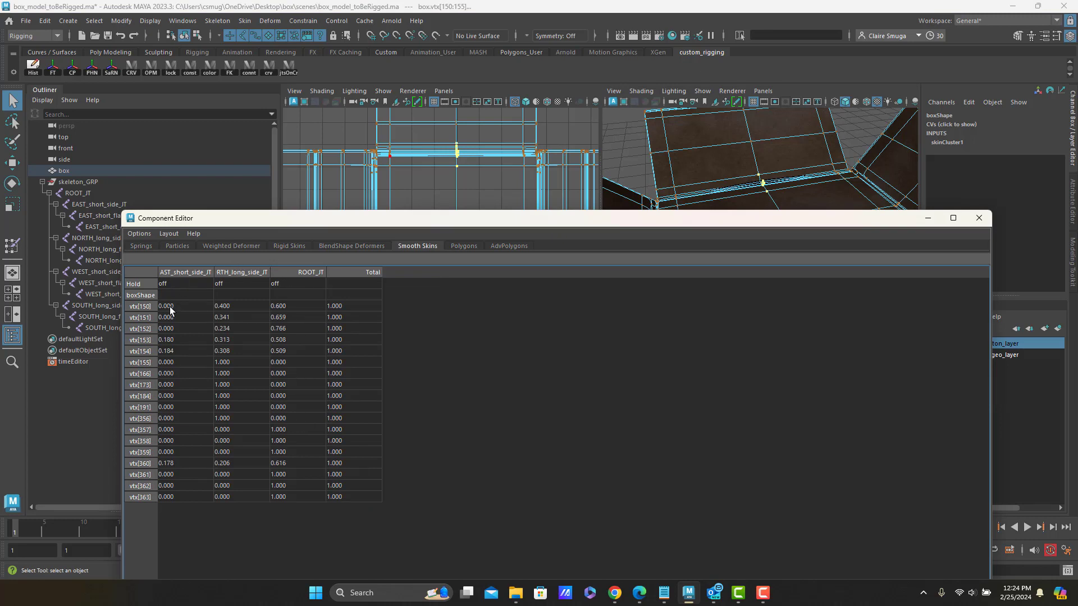
pyautogui.moveTo(169, 306); pyautogui.dragTo(174, 511)
pyautogui.write('0')
pyautogui.press('Return')
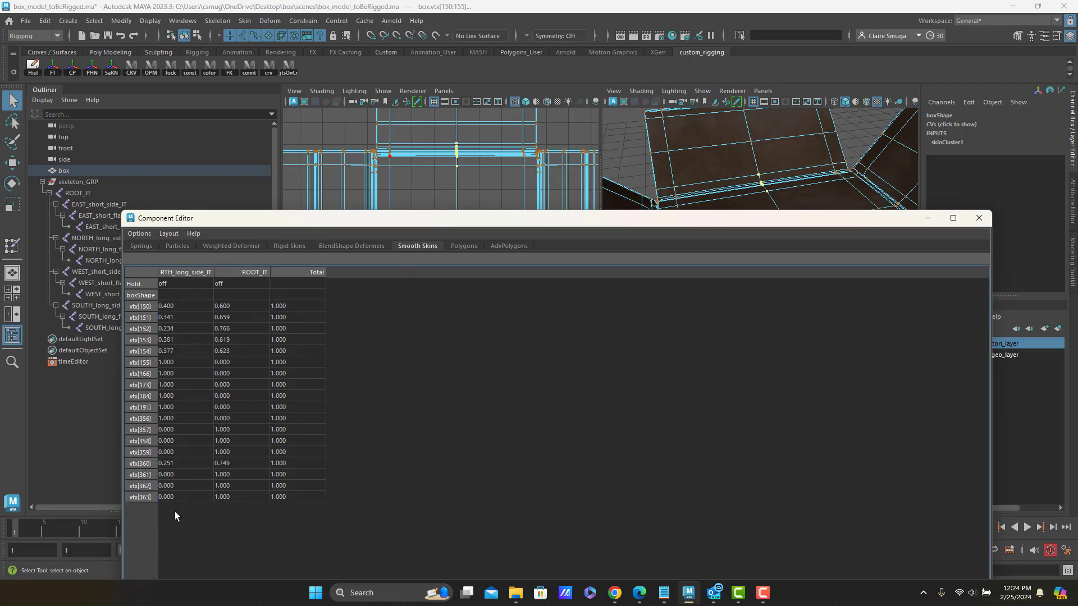
# Close the Component Editor and return the box to object mode in a maximized perspective view
pyautogui.keyDown('alt'); pyautogui.moveTo(759, 173); pyautogui.dragTo(859, 125); pyautogui.keyUp('alt')
pyautogui.keyDown('alt'); pyautogui.moveTo(859, 125); pyautogui.dragTo(660, 129, button='right'); pyautogui.keyUp('alt')
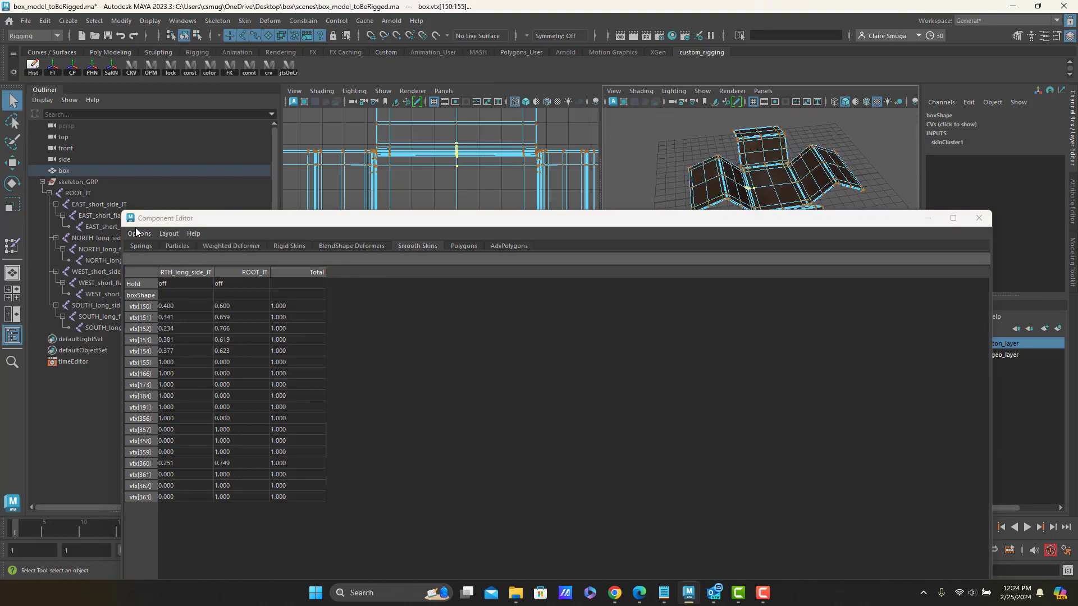
pyautogui.click(980, 218)
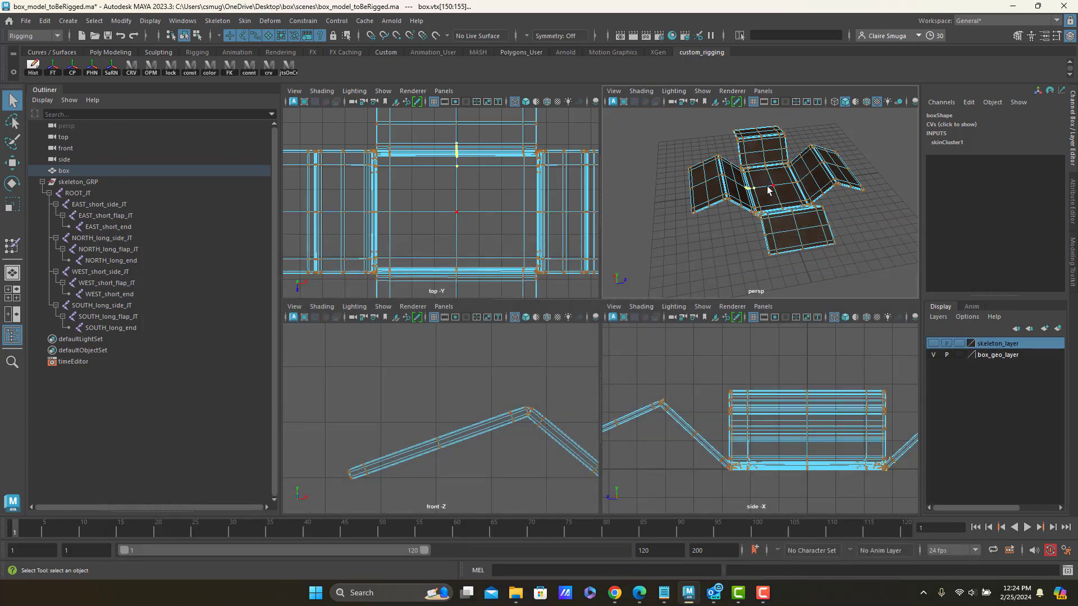
pyautogui.rightClick(768, 191)
pyautogui.click(749, 168)
pyautogui.press('space')
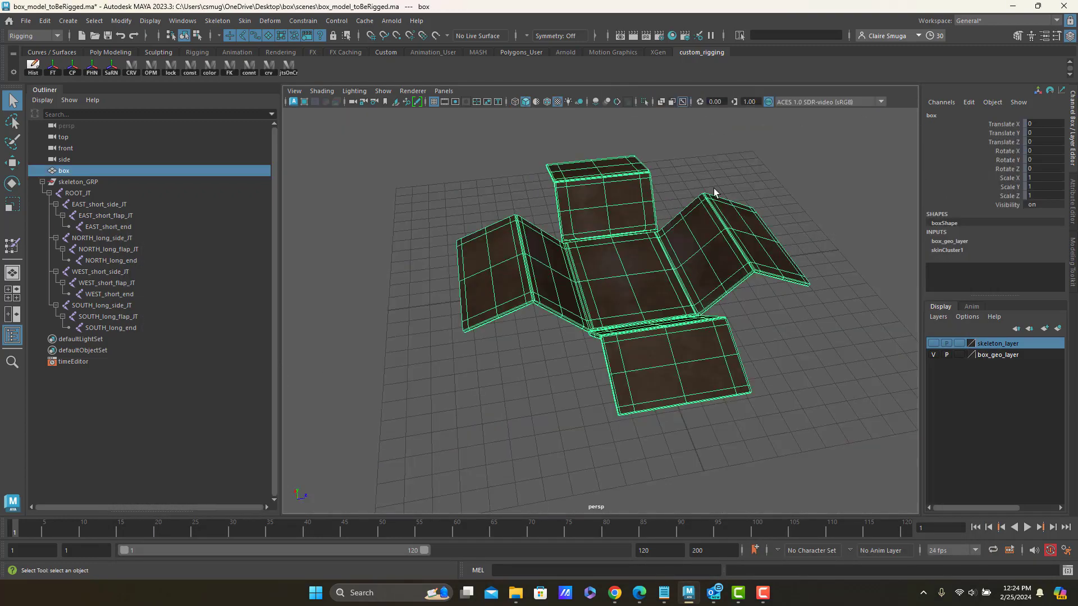
# Start the Paint Skin Weights Tool on the box mesh with its settings open
pyautogui.keyDown('alt'); pyautogui.moveTo(682, 236); pyautogui.dragTo(622, 235); pyautogui.keyUp('alt')
pyautogui.rightClick(607, 259)
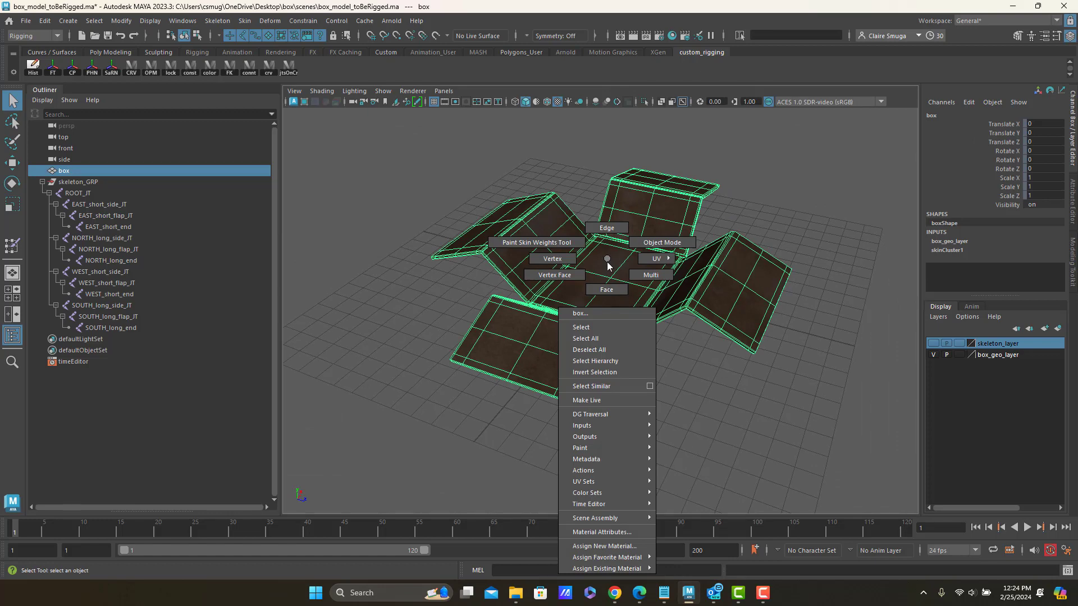
pyautogui.click(536, 242)
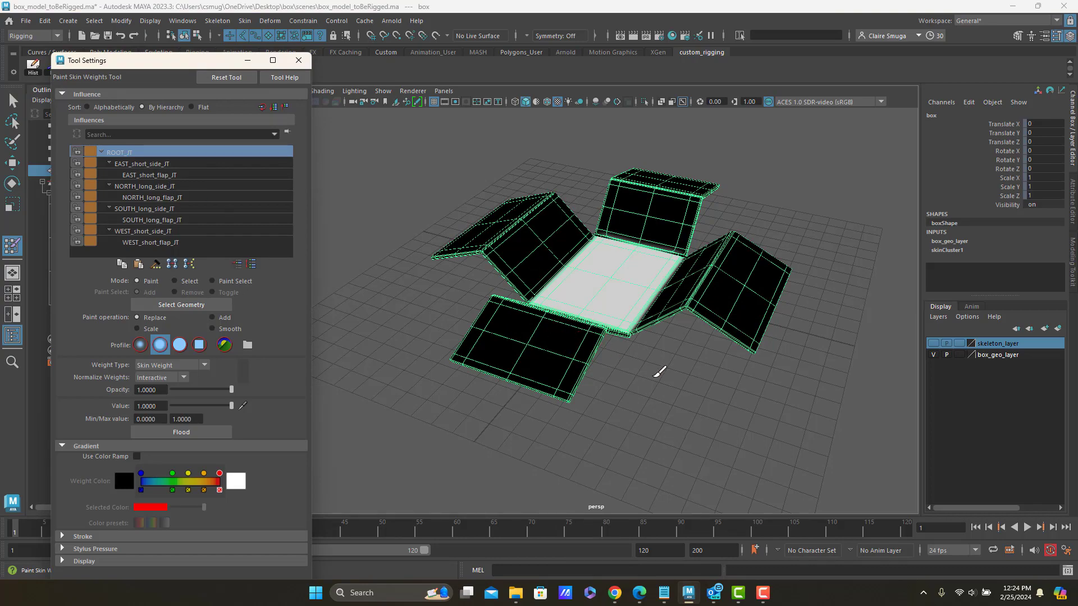
# Check the painted weights of each side and flap joint in hierarchy order, from EAST_short_side_JT through WEST_short_side_JT
pyautogui.keyDown('alt'); pyautogui.moveTo(658, 338); pyautogui.dragTo(635, 343); pyautogui.keyUp('alt')
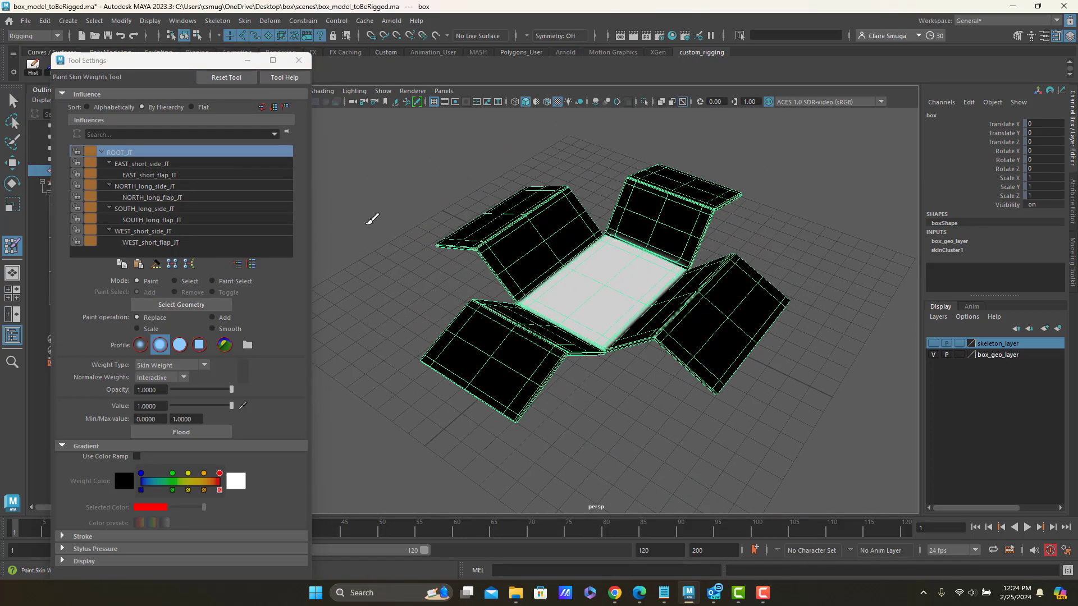
pyautogui.click(145, 165)
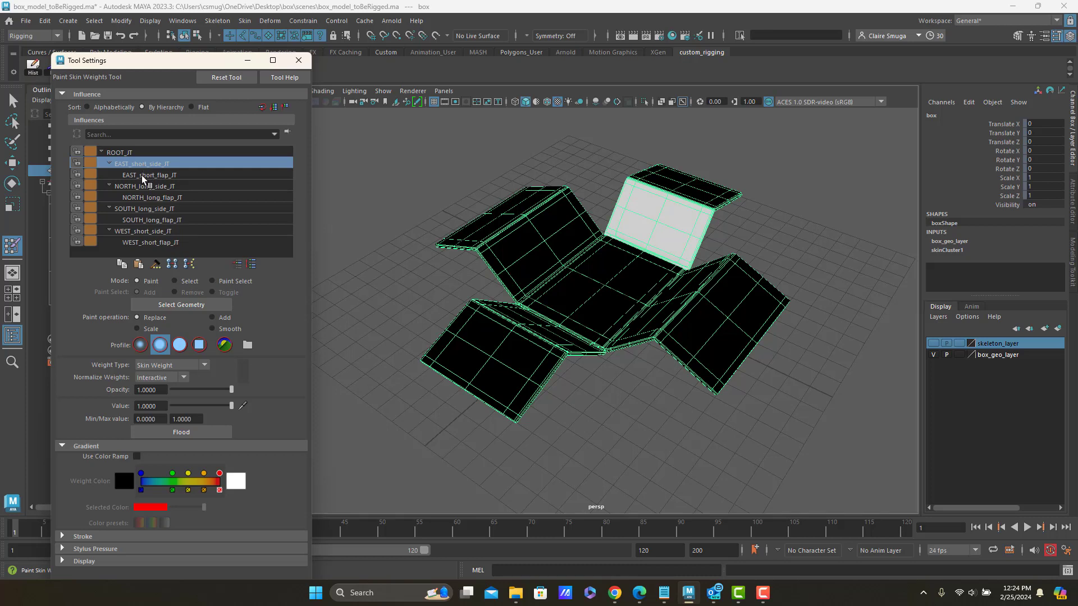
pyautogui.click(144, 176)
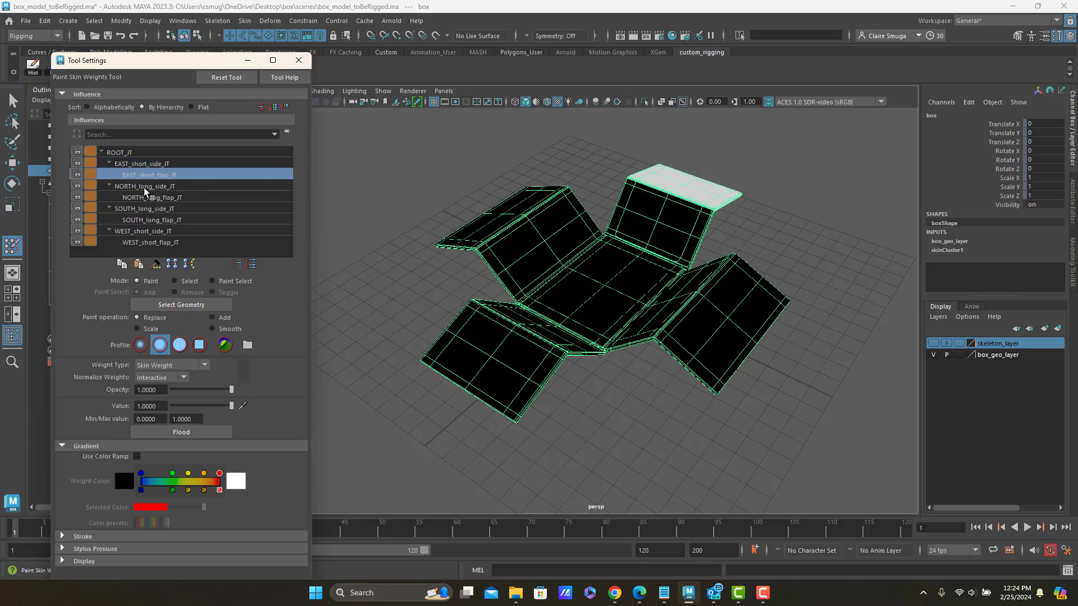
pyautogui.click(145, 187)
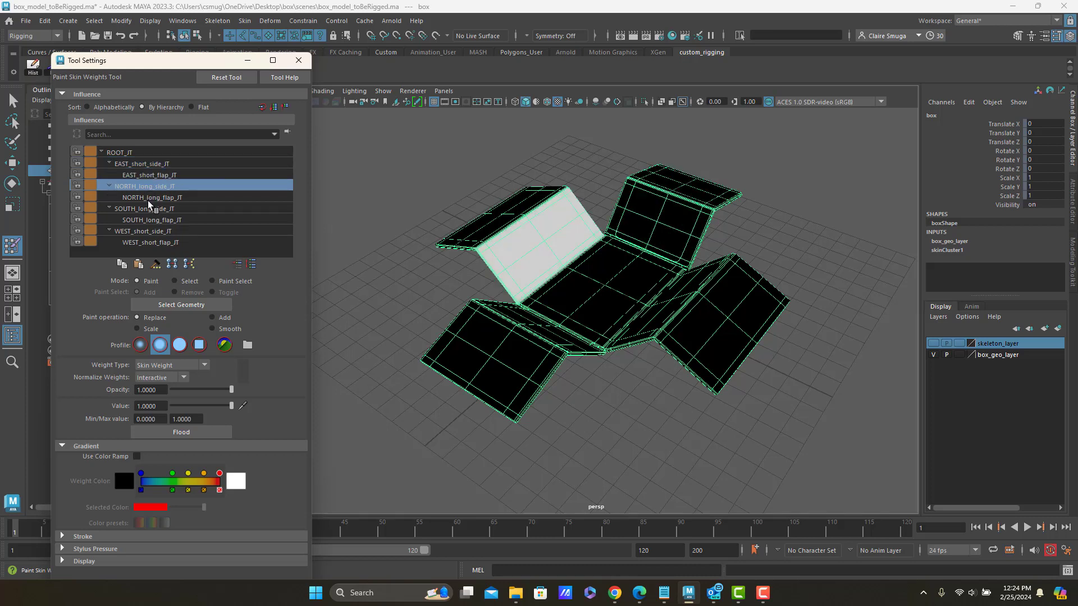
pyautogui.click(148, 200)
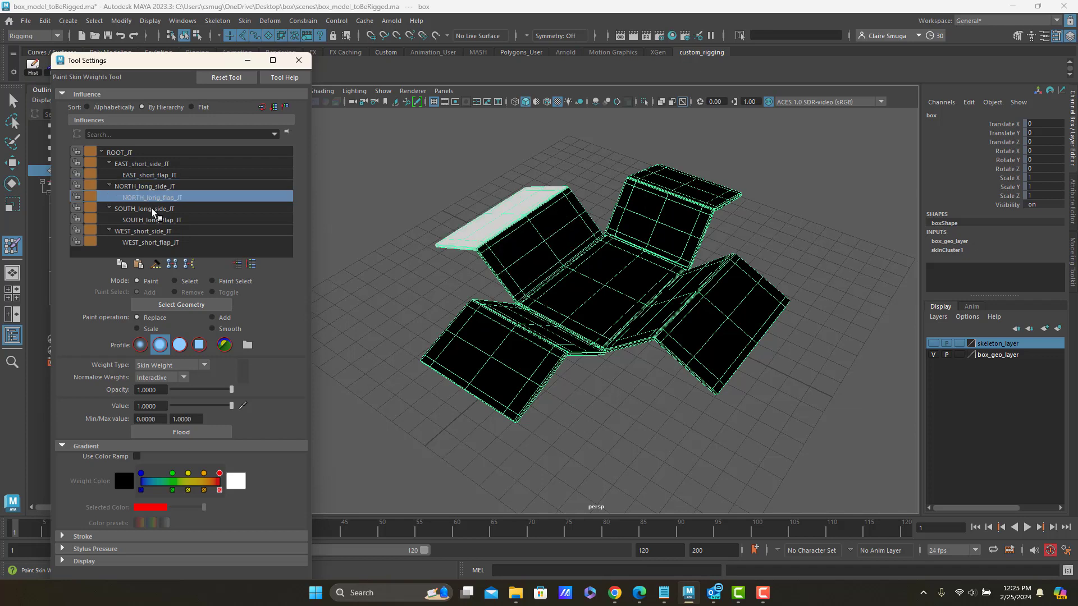
pyautogui.click(152, 209)
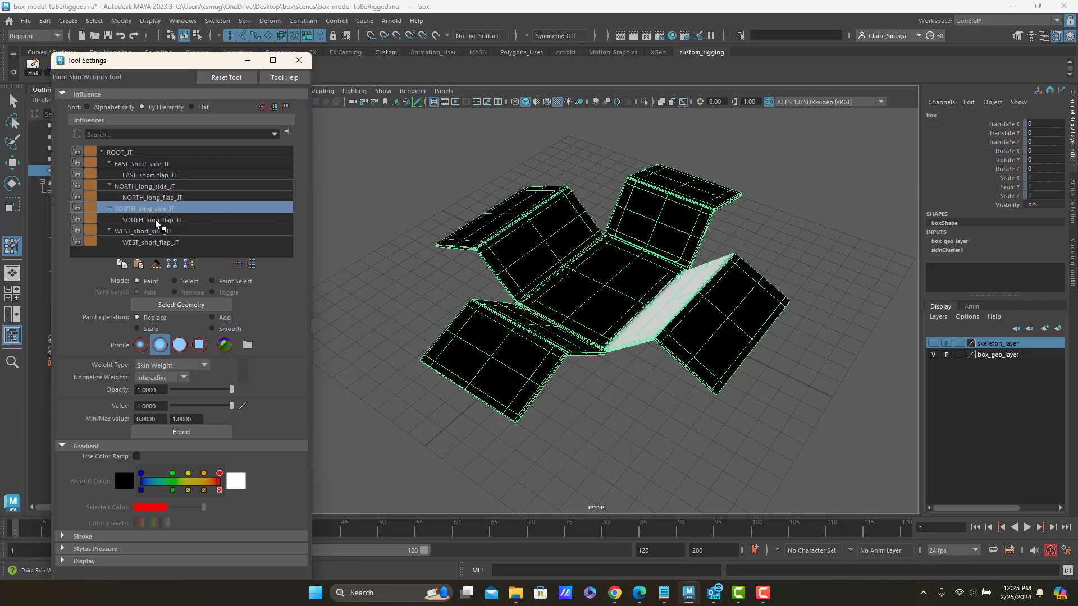
pyautogui.click(157, 221)
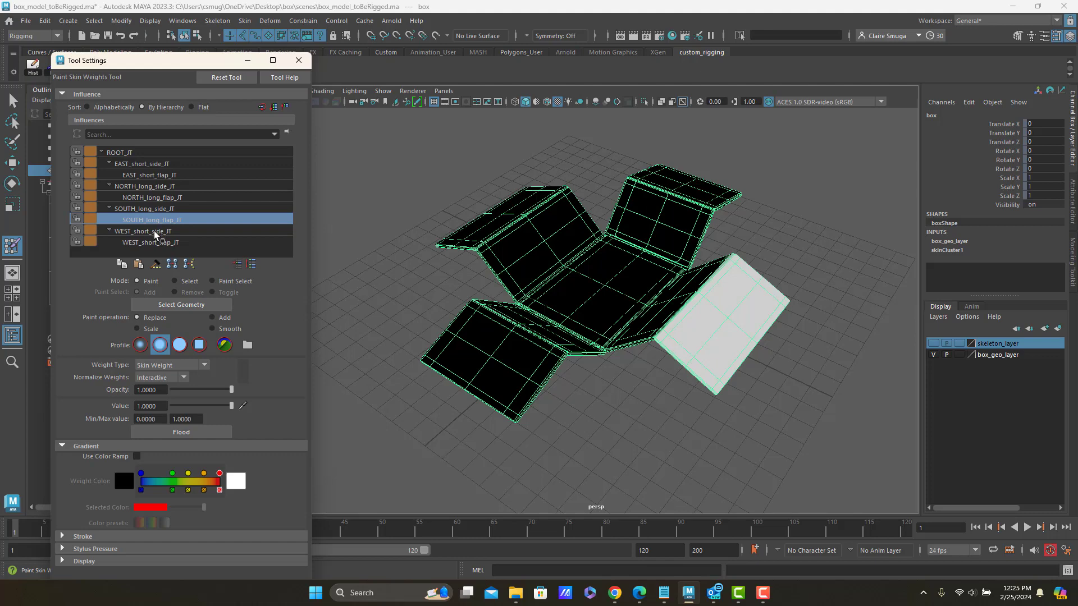
pyautogui.click(155, 233)
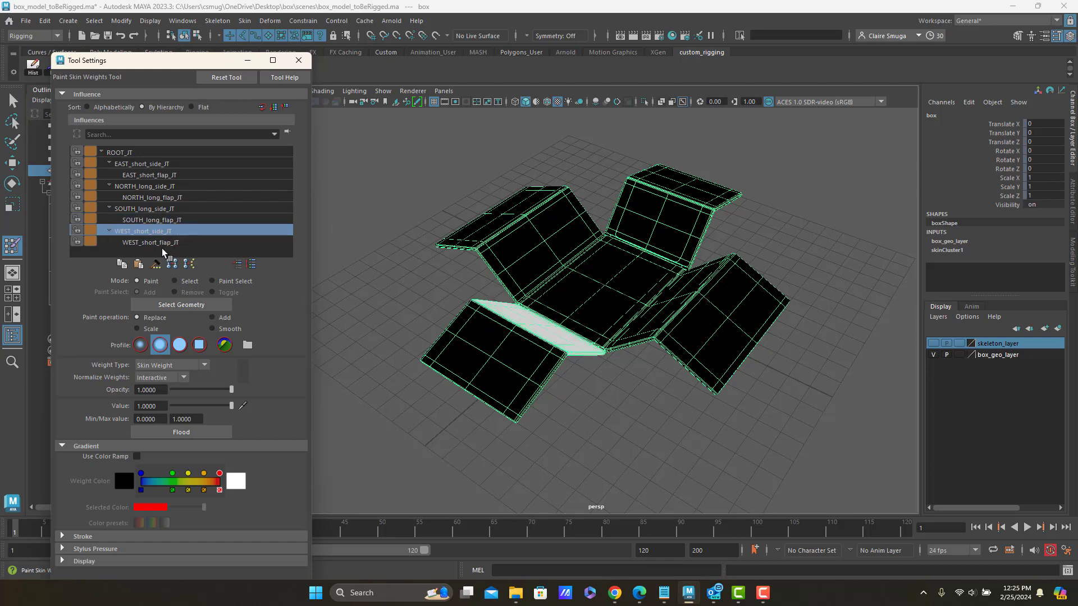
# Display the WEST_short_flap_JT weights and examine the crease between the west flap and west side up close
pyautogui.click(164, 245)
pyautogui.keyDown('alt'); pyautogui.moveTo(614, 368); pyautogui.dragTo(457, 312); pyautogui.keyUp('alt')
pyautogui.keyDown('alt'); pyautogui.moveTo(428, 299); pyautogui.dragTo(584, 305, button='right'); pyautogui.keyUp('alt')
pyautogui.keyDown('alt'); pyautogui.moveTo(585, 305); pyautogui.dragTo(857, 416, button='middle'); pyautogui.keyUp('alt')
pyautogui.keyDown('alt'); pyautogui.moveTo(666, 317); pyautogui.dragTo(842, 337, button='right'); pyautogui.keyUp('alt')
pyautogui.keyDown('alt'); pyautogui.moveTo(646, 289); pyautogui.dragTo(712, 328, button='middle'); pyautogui.keyUp('alt')
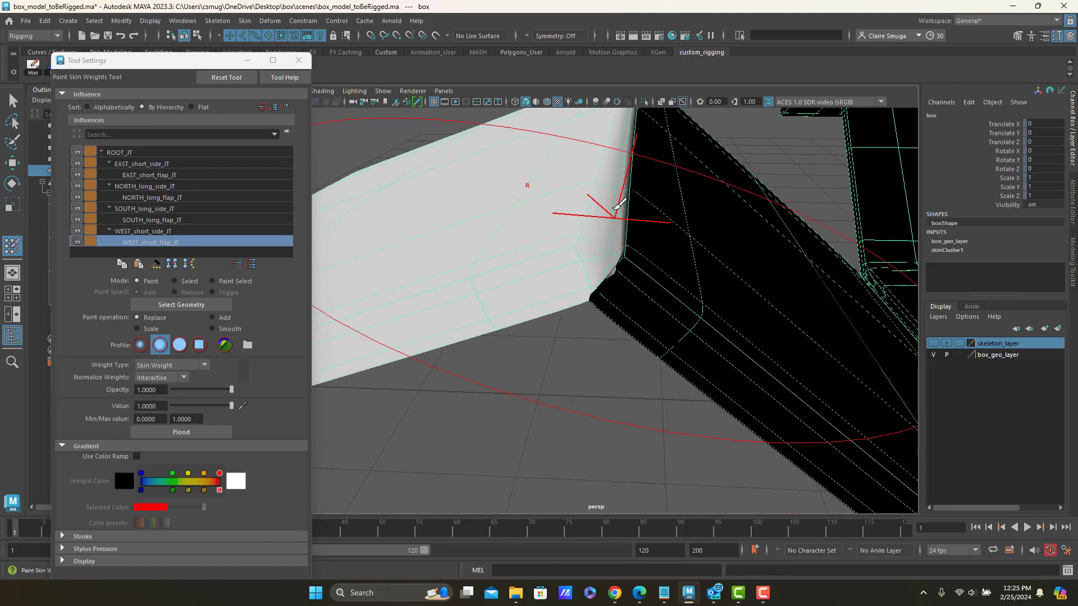
pyautogui.keyDown('alt'); pyautogui.moveTo(507, 193); pyautogui.dragTo(377, 185, button='right'); pyautogui.keyUp('alt')
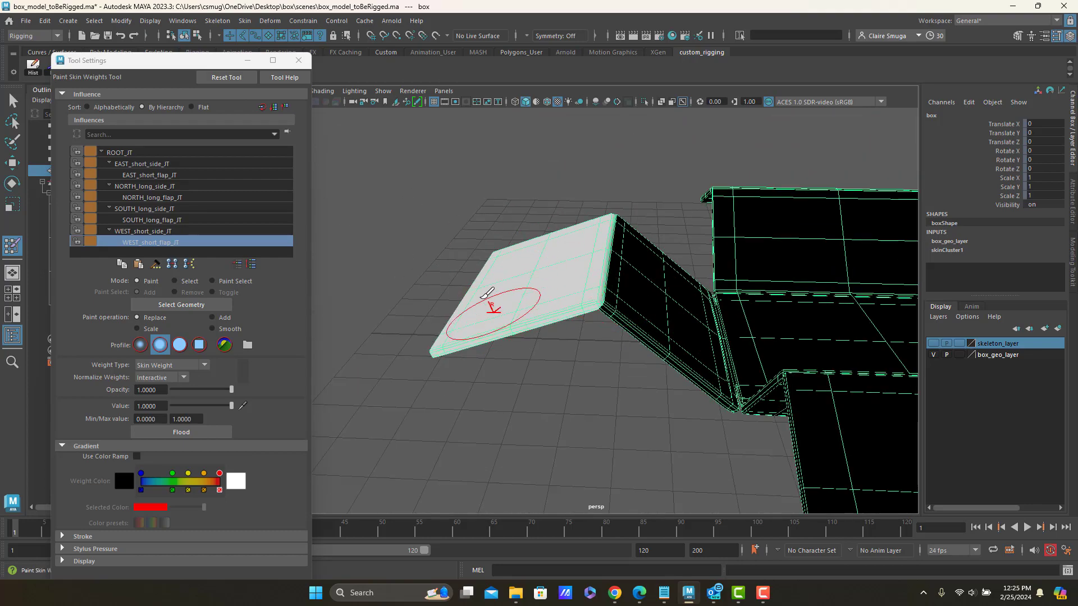
# Recheck the WEST_short_side_JT weights along its creases and review the ROOT_JT weights with the whole box in view
pyautogui.click(145, 231)
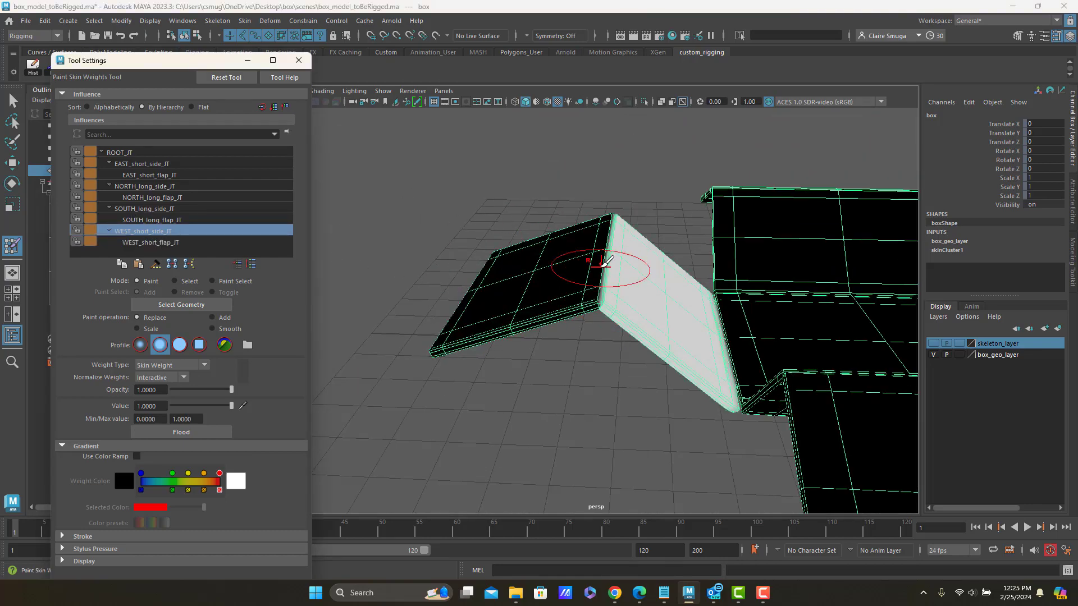
pyautogui.keyDown('alt'); pyautogui.moveTo(570, 260); pyautogui.dragTo(462, 228, button='right'); pyautogui.keyUp('alt')
pyautogui.keyDown('alt'); pyautogui.moveTo(462, 228); pyautogui.dragTo(568, 297); pyautogui.keyUp('alt')
pyautogui.click(119, 152)
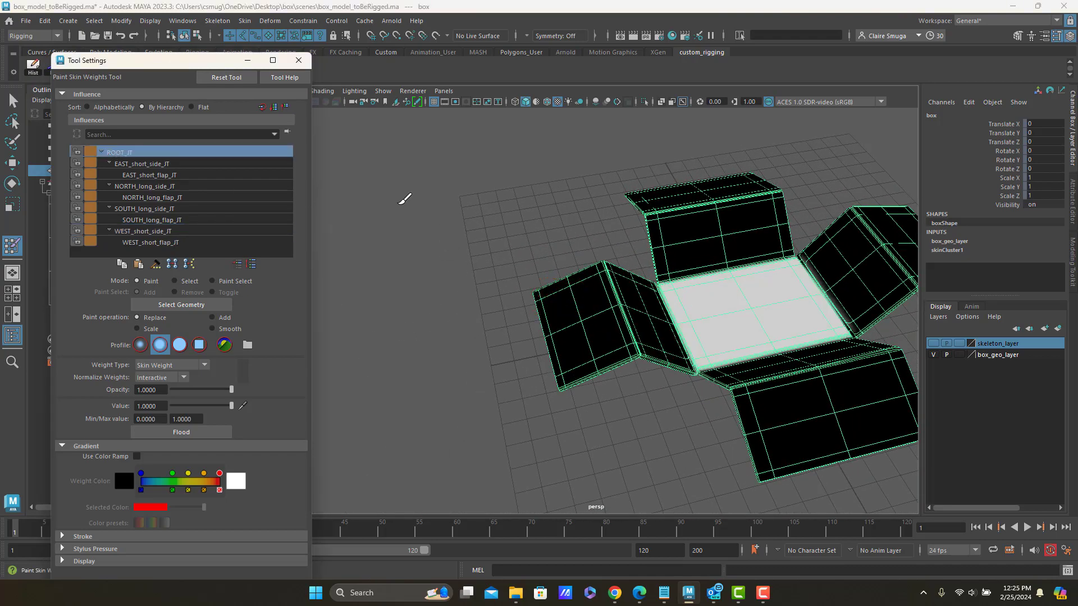
pyautogui.keyDown('alt'); pyautogui.moveTo(404, 197); pyautogui.dragTo(374, 199, button='right'); pyautogui.keyUp('alt')
pyautogui.keyDown('alt'); pyautogui.moveTo(457, 234); pyautogui.dragTo(368, 225, button='middle'); pyautogui.keyUp('alt')
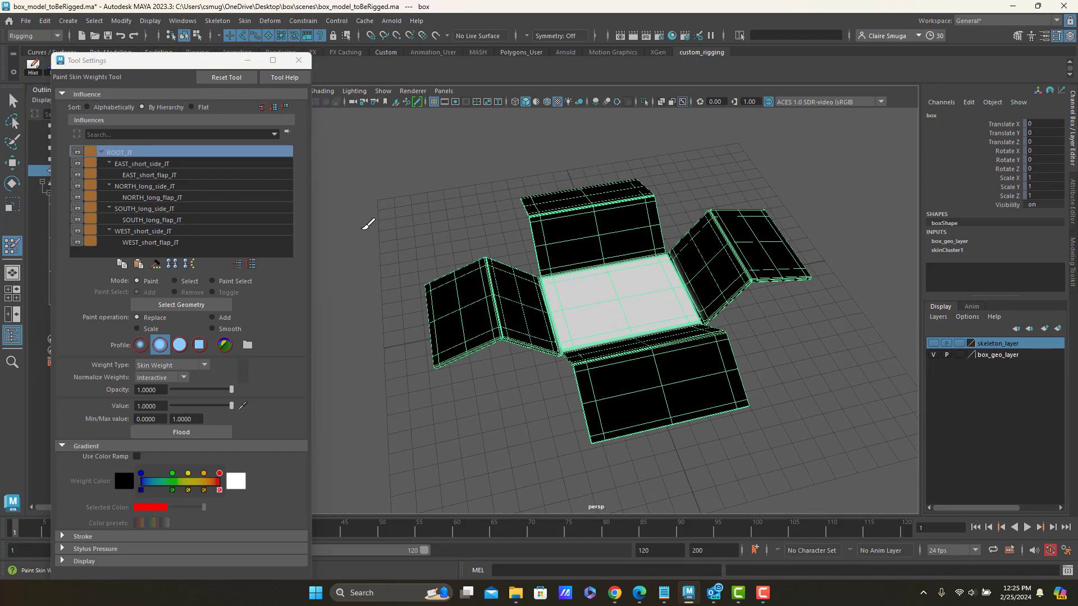